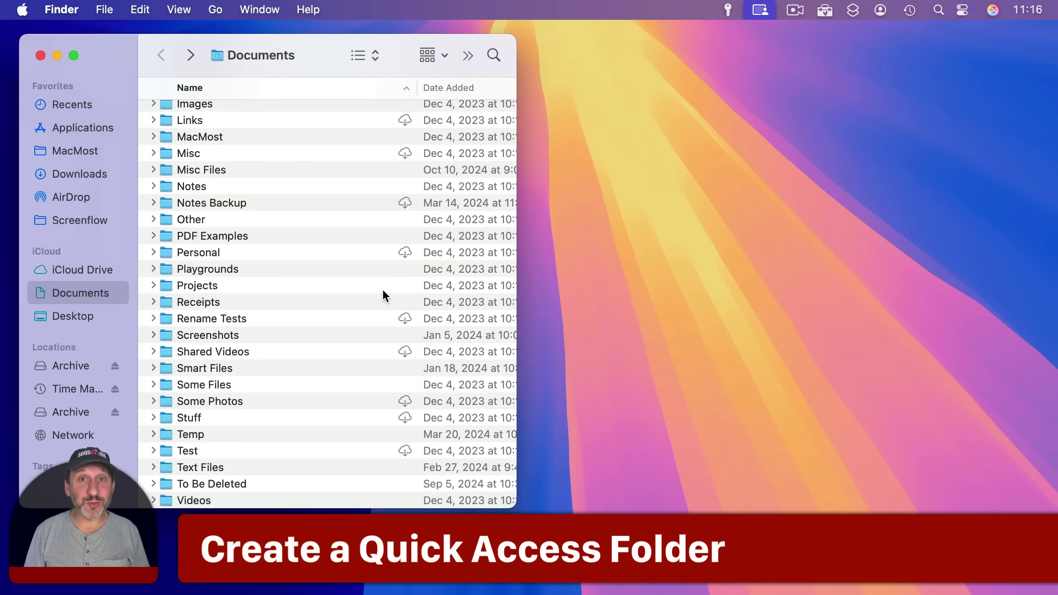
- Create a folder named 'Quick Access' in Documents and add it to the Dock
click(104, 10)
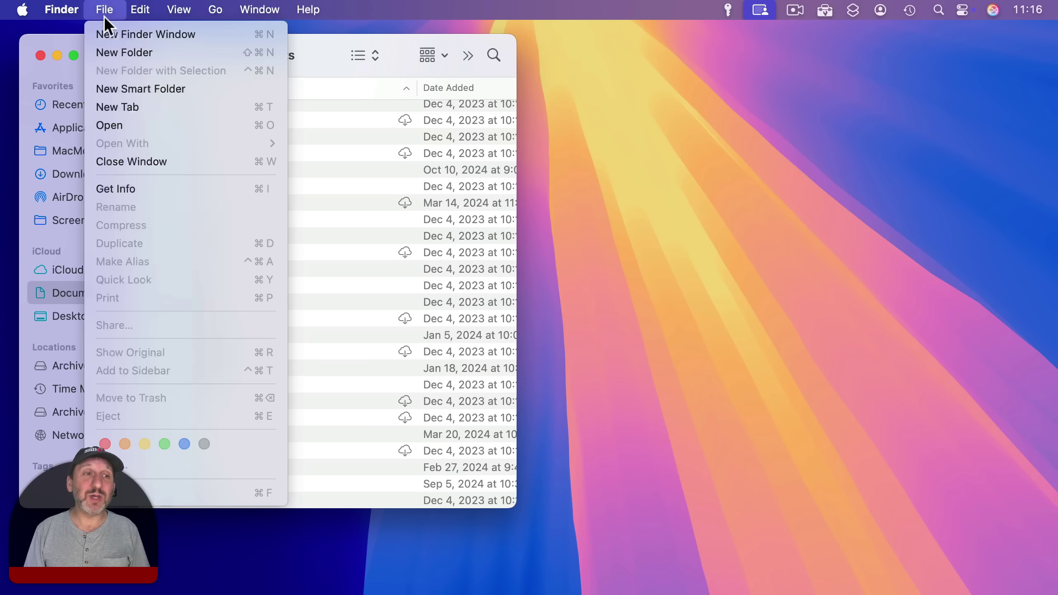
click(110, 46)
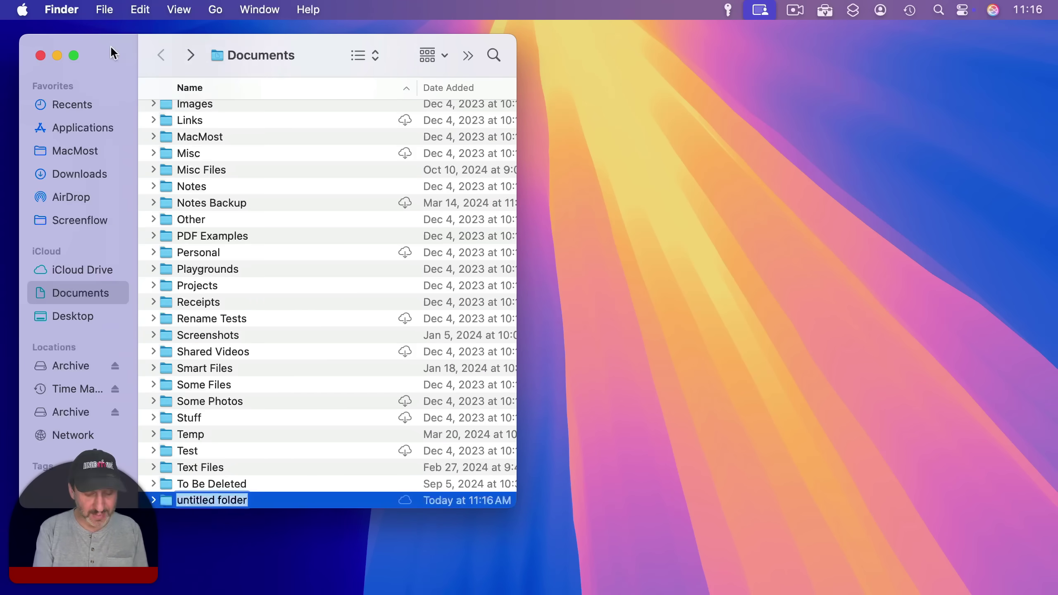
text(Quick Acces)
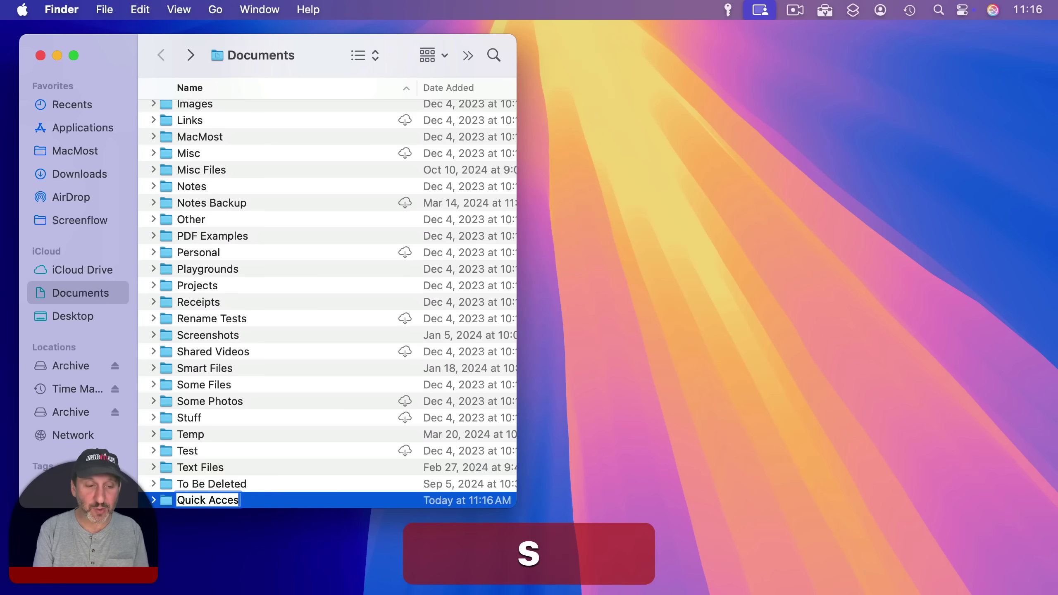
text(s)
key(Return)
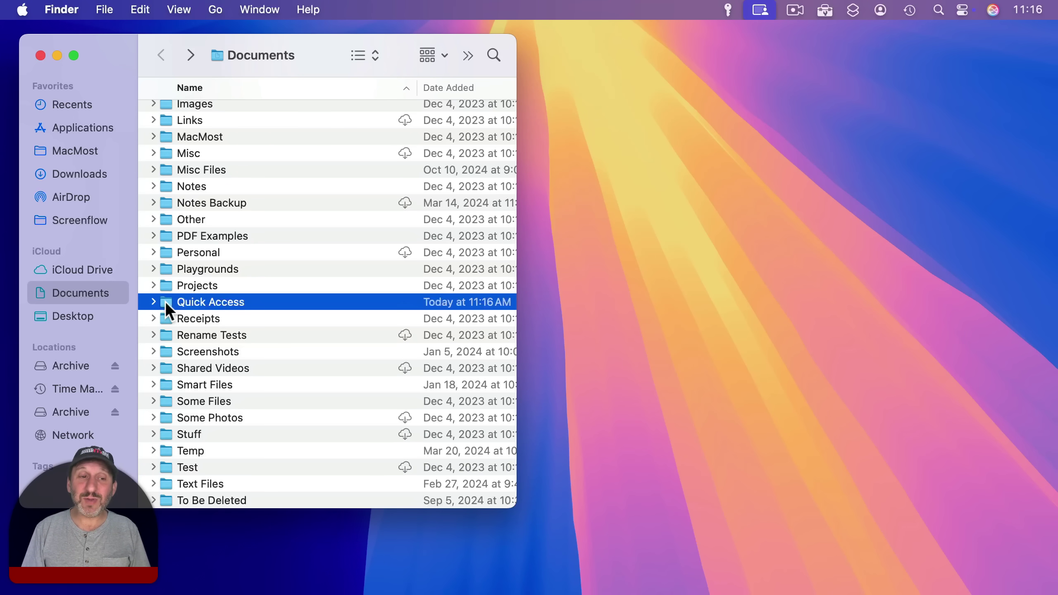
drag(165, 301, 929, 561)
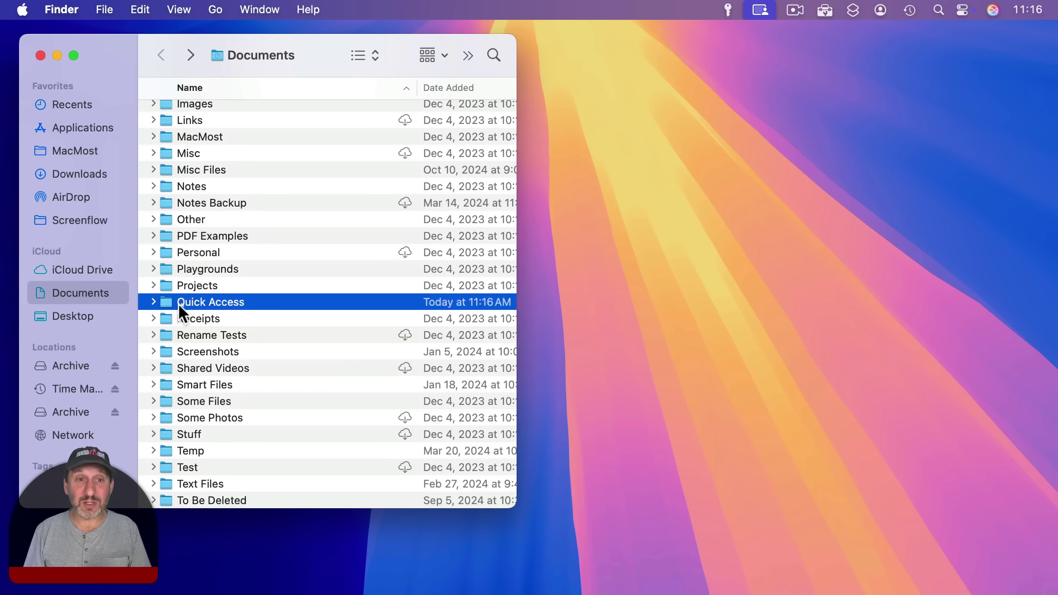
- Place Quick Access on the right beside a Documents window with Business expanded and Balances.numbers selected
double_click(221, 300)
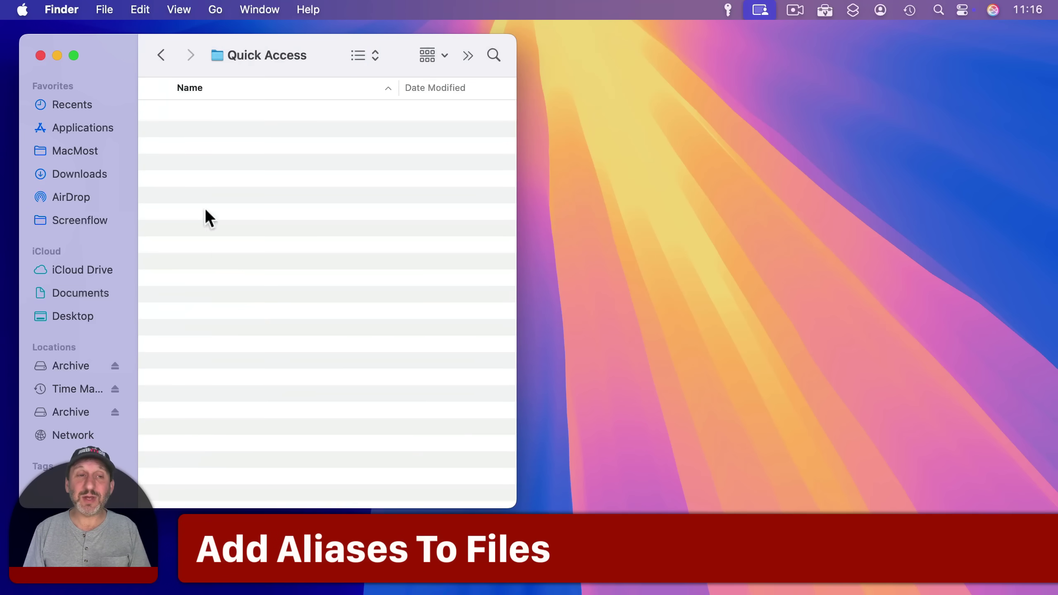
drag(116, 55, 645, 51)
click(105, 9)
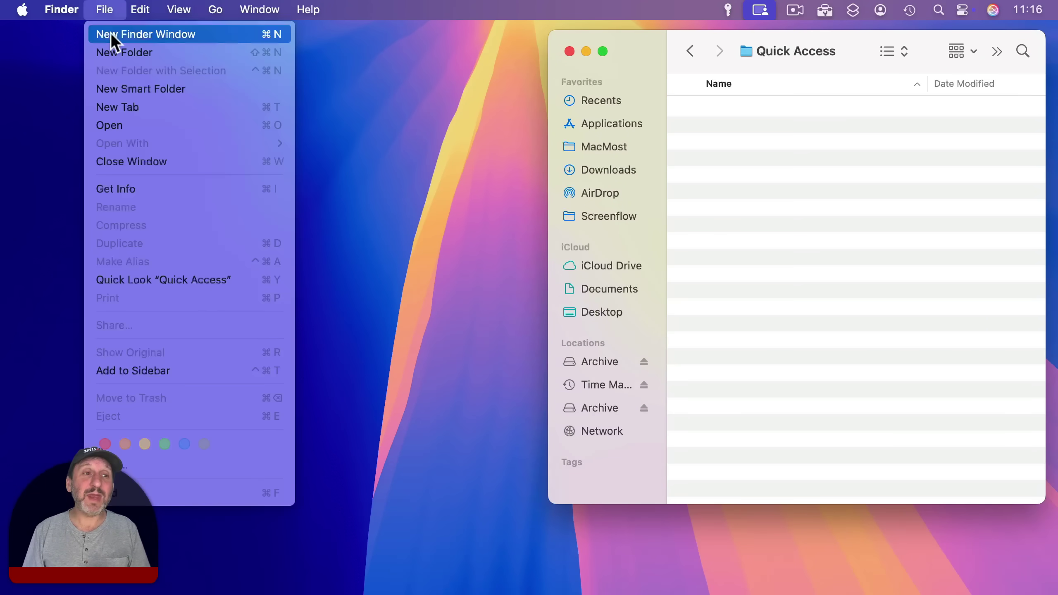
click(113, 40)
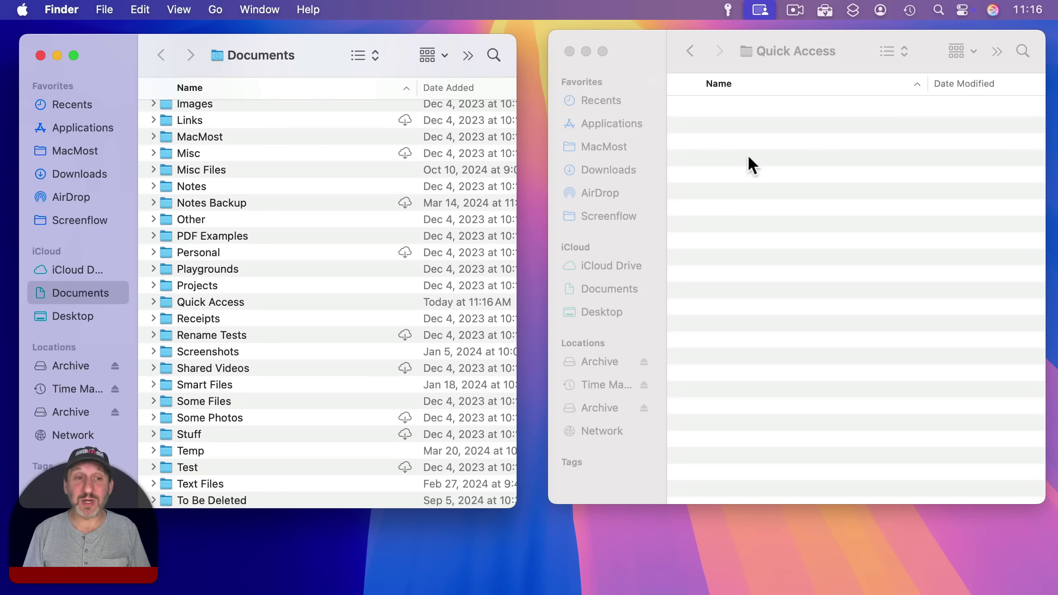
scroll(239, 175, up, 5)
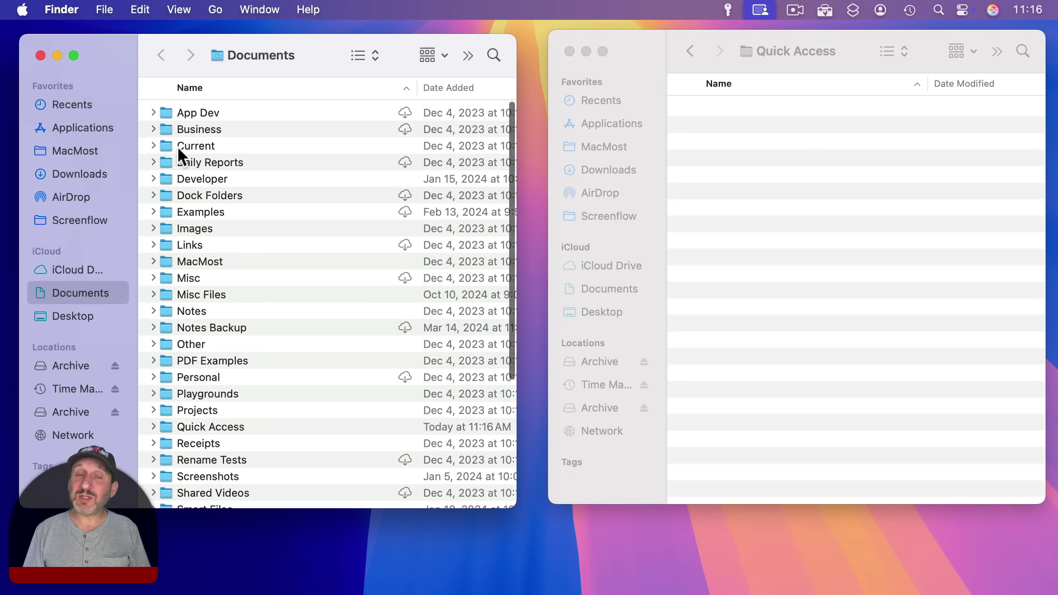
click(160, 130)
click(153, 129)
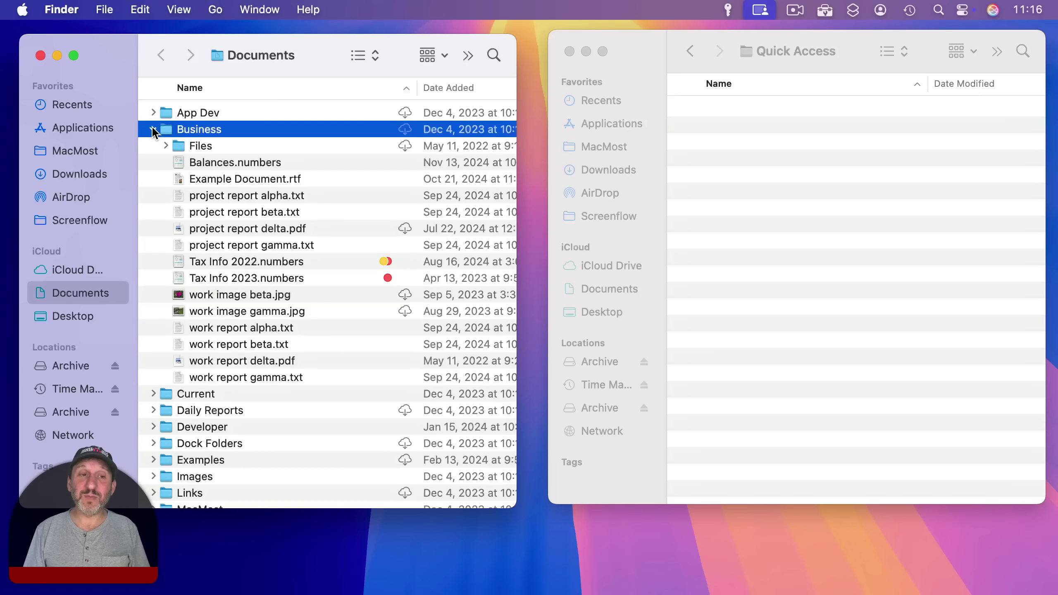
click(220, 162)
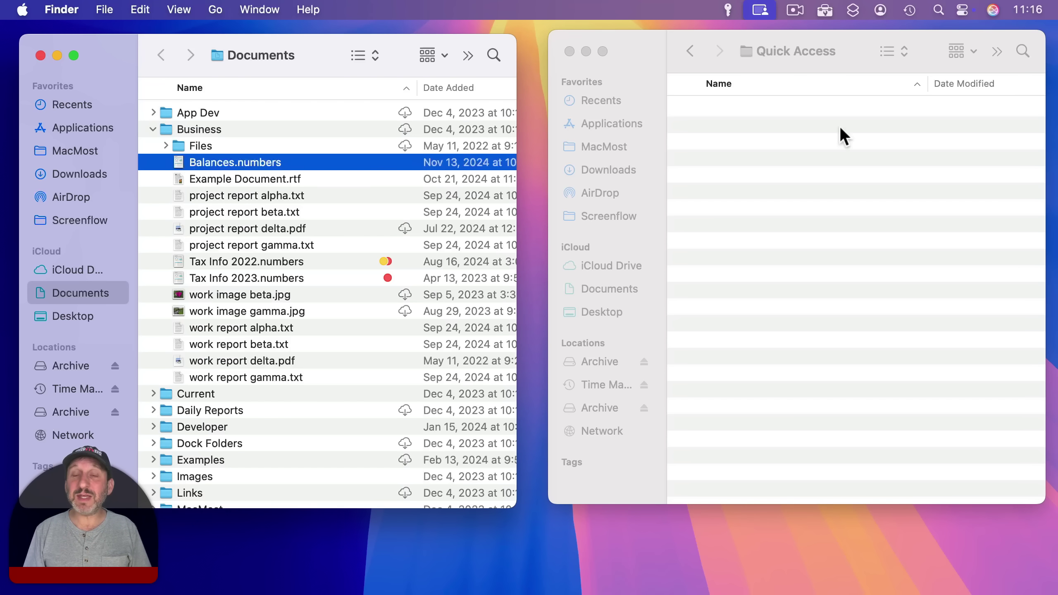
- Move Balances.numbers into Quick Access, then undo the move
drag(183, 158, 737, 160)
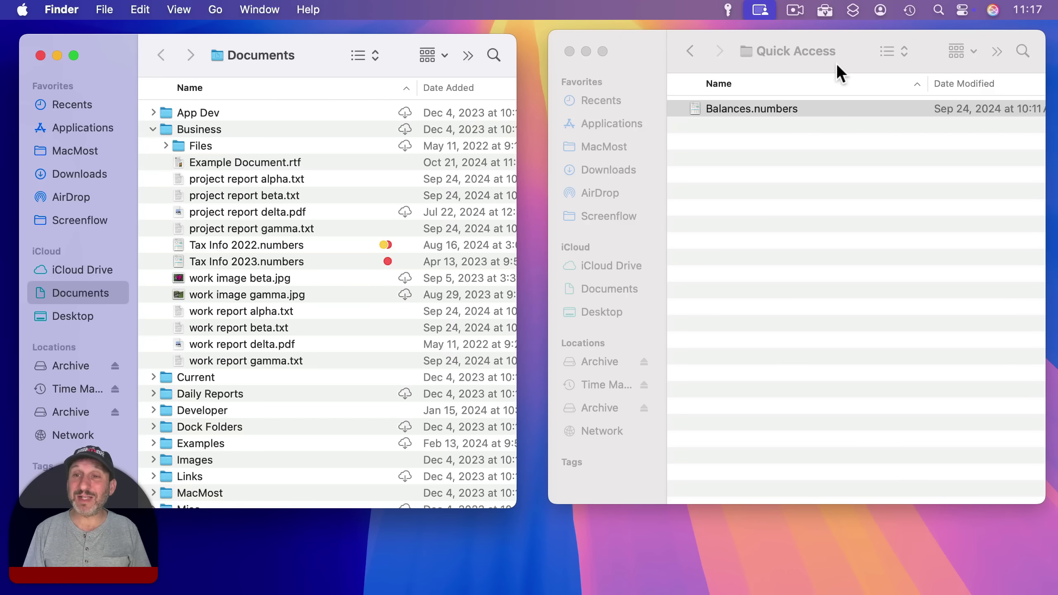
click(141, 10)
click(143, 34)
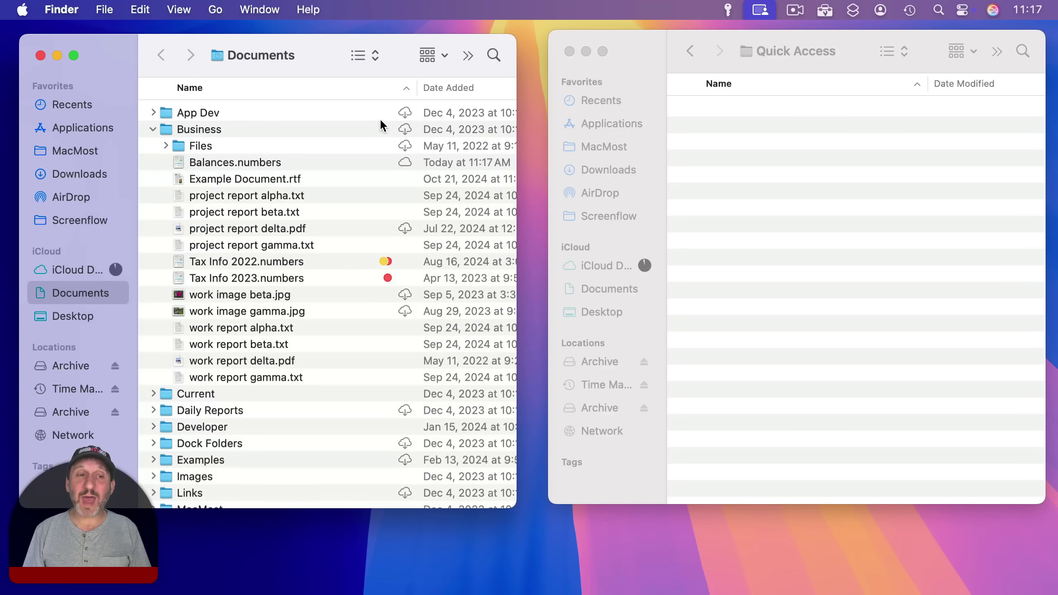
- Command-Option-drag Balances.numbers into Quick Access as an alias, confirming the original stays in Business
drag(175, 161, 708, 112)
key(super)
key(alt)
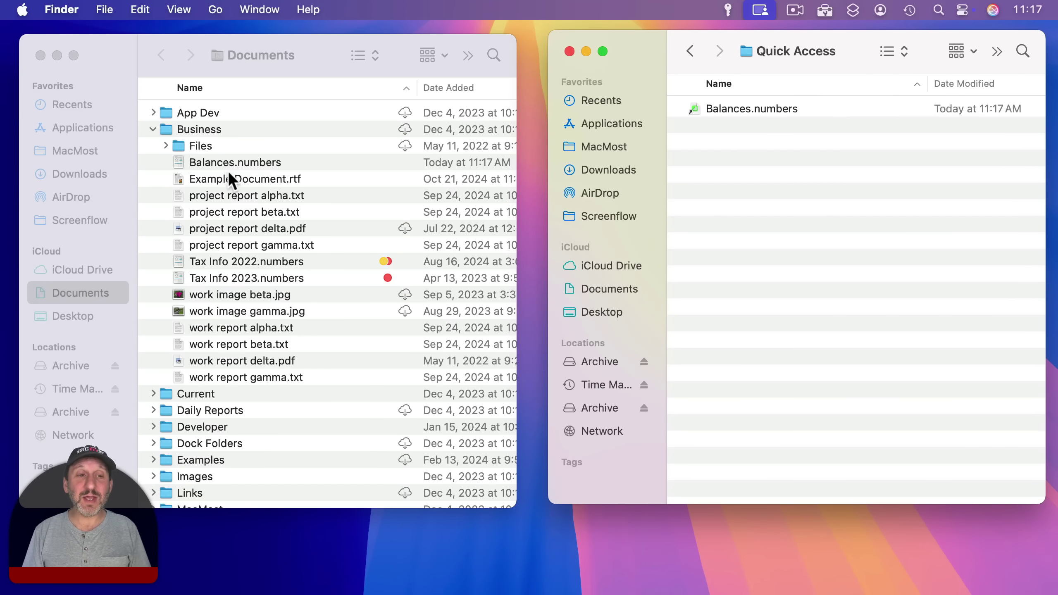
click(212, 163)
click(217, 162)
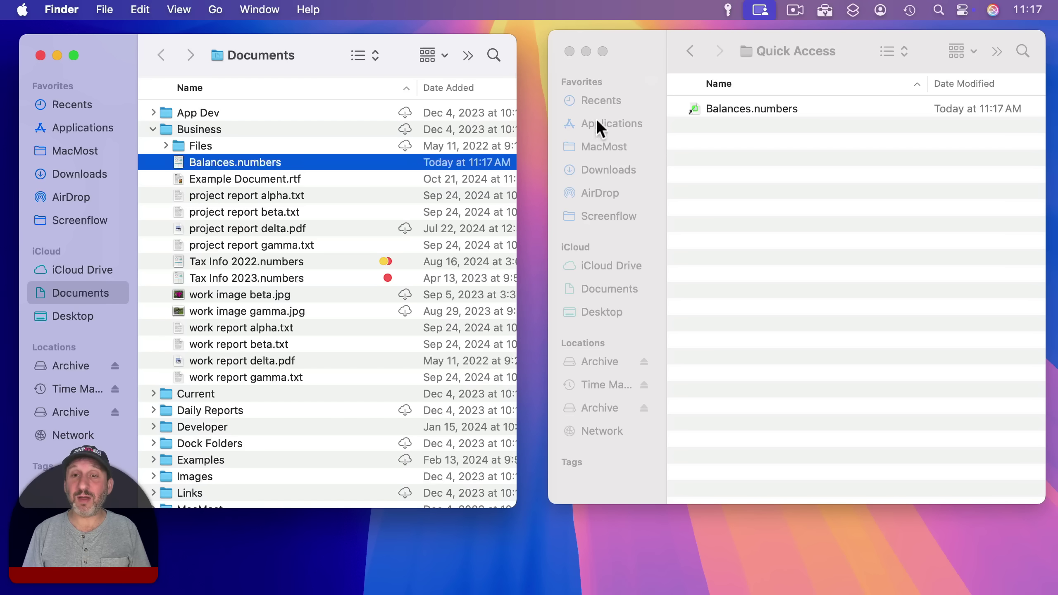
click(707, 109)
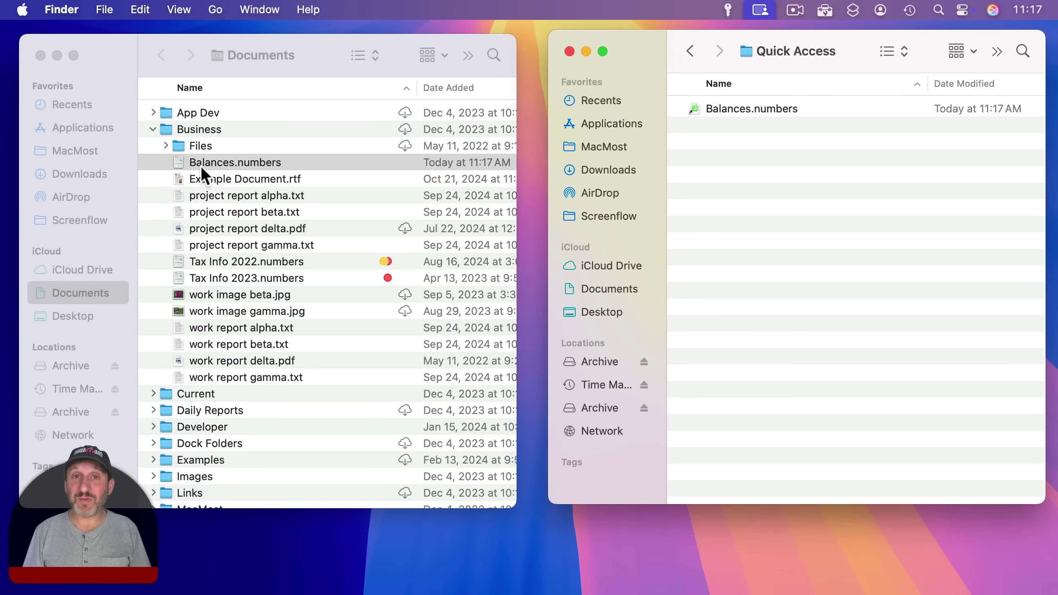
- Expand the Current folder and add a Project Notes.txt alias to Quick Access
click(154, 129)
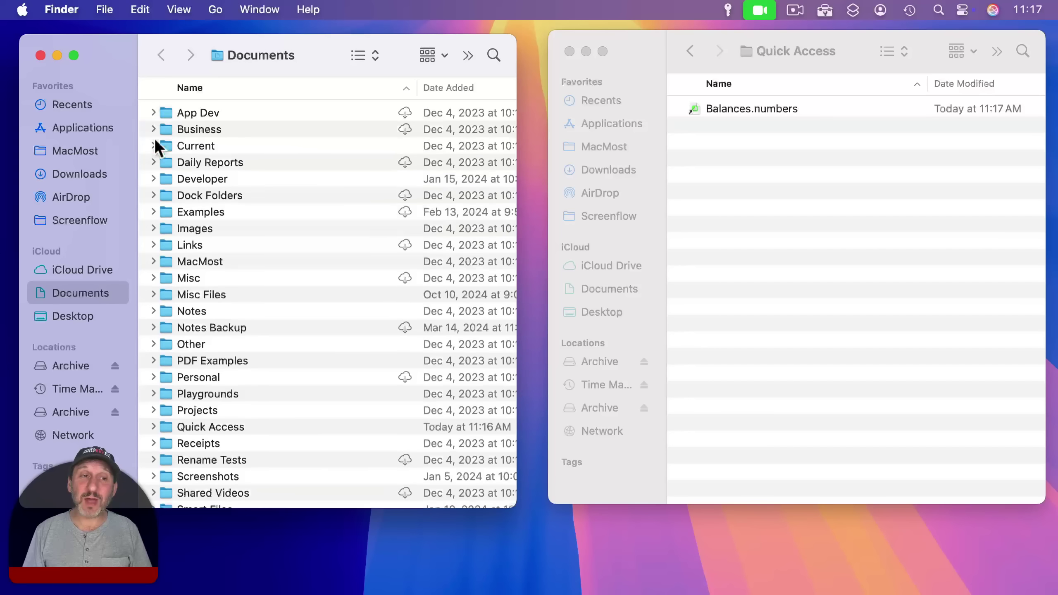
click(154, 146)
click(154, 145)
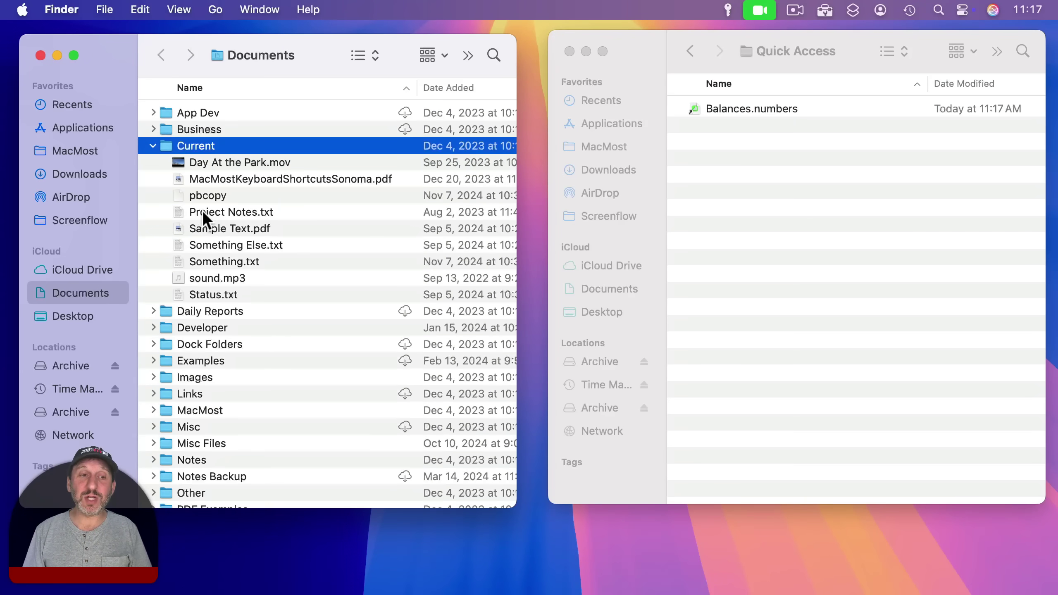
drag(200, 210, 744, 168)
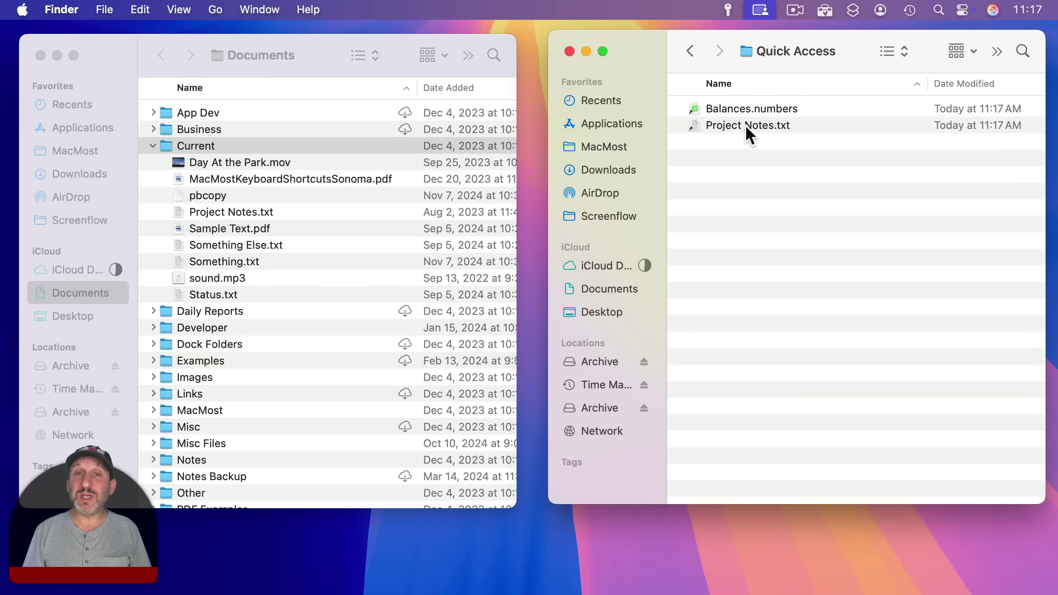
- Expand the Personal folder and add a Journal.pages alias to Quick Access
click(152, 146)
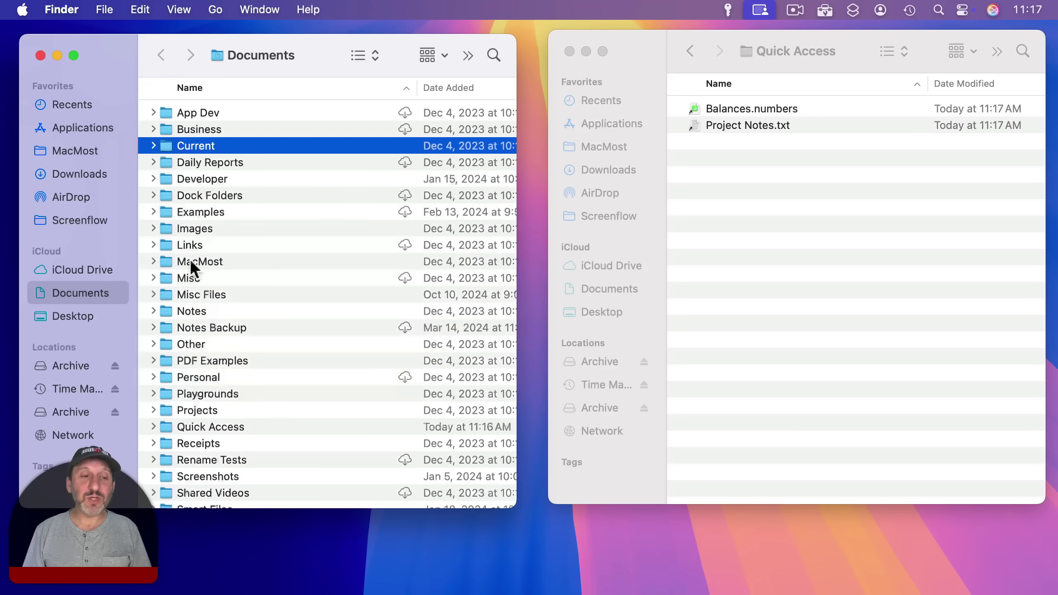
scroll(191, 261, down, 3)
click(153, 329)
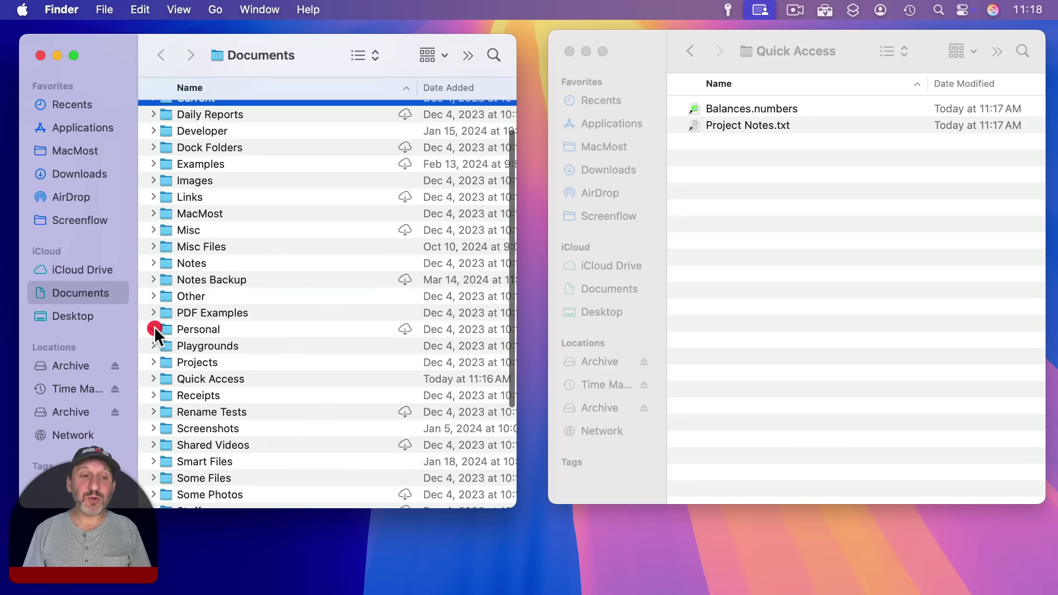
scroll(208, 339, down, 5)
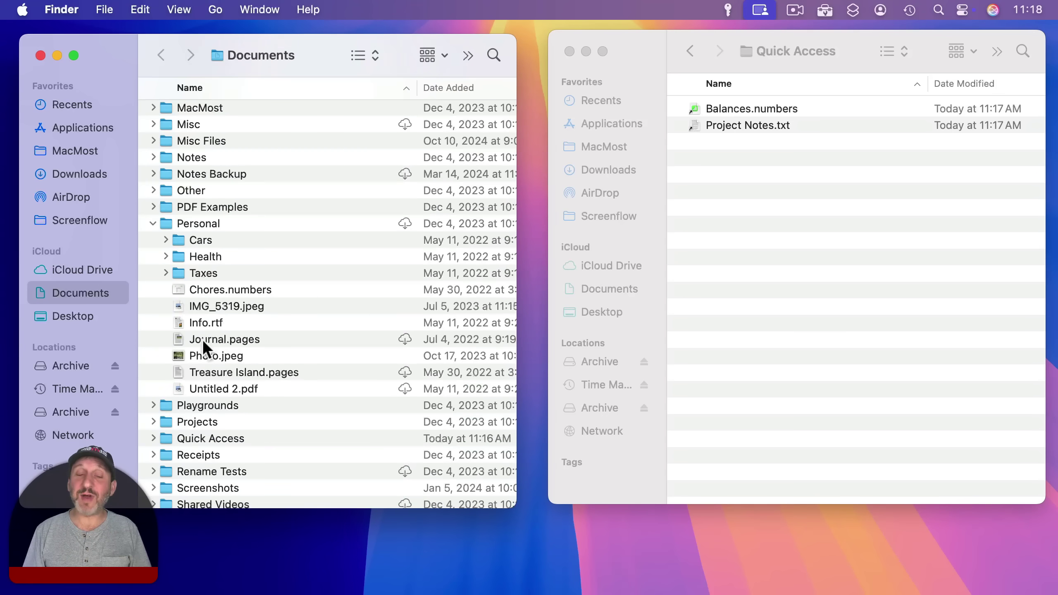
drag(197, 336, 717, 157)
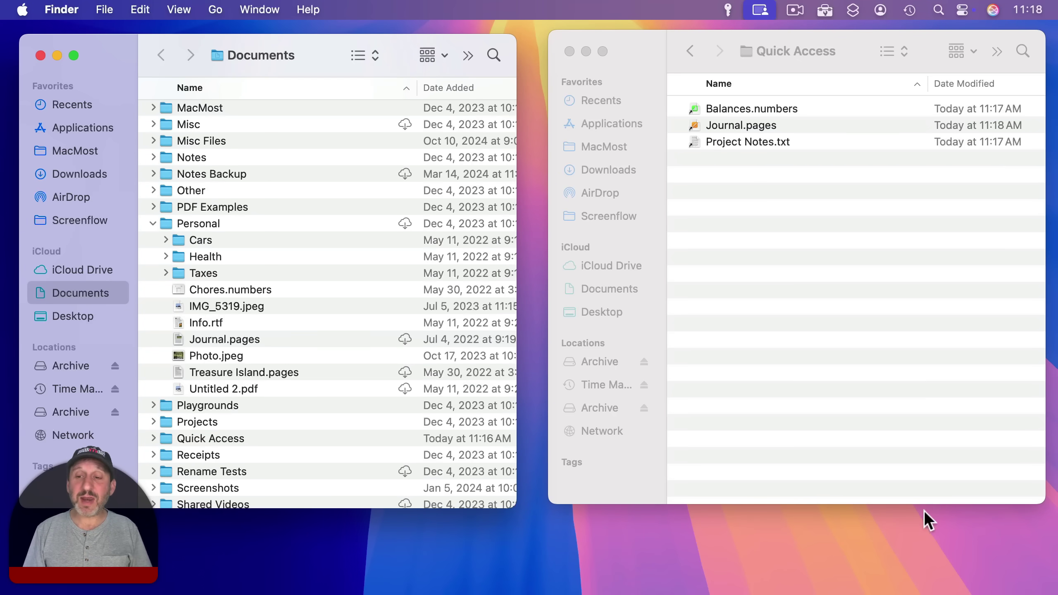
- Launch Project Notes.txt in TextEdit from the Quick Access Dock stack
mouse_move(937, 588)
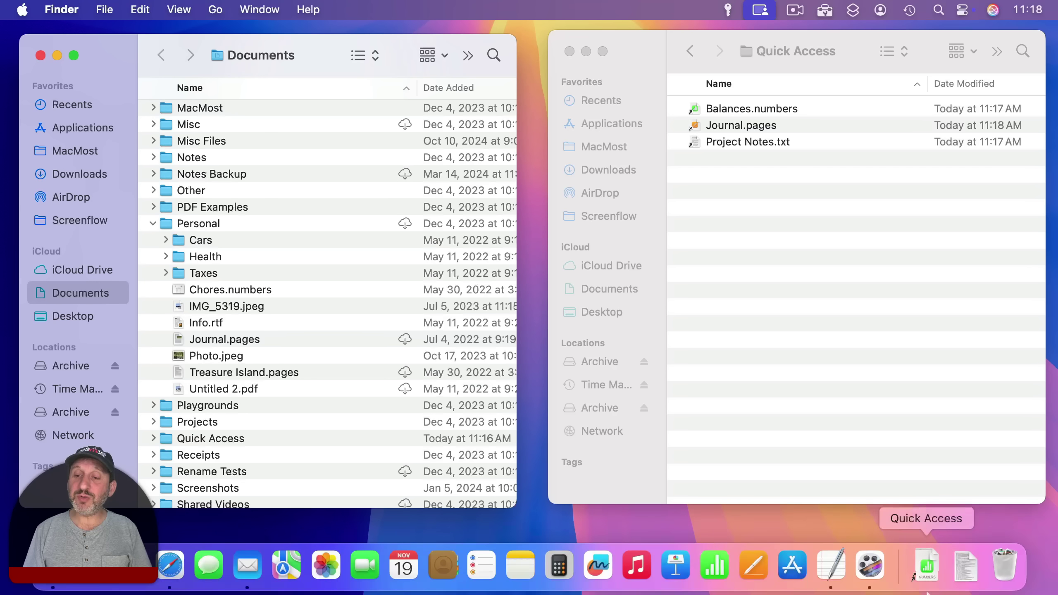
click(929, 560)
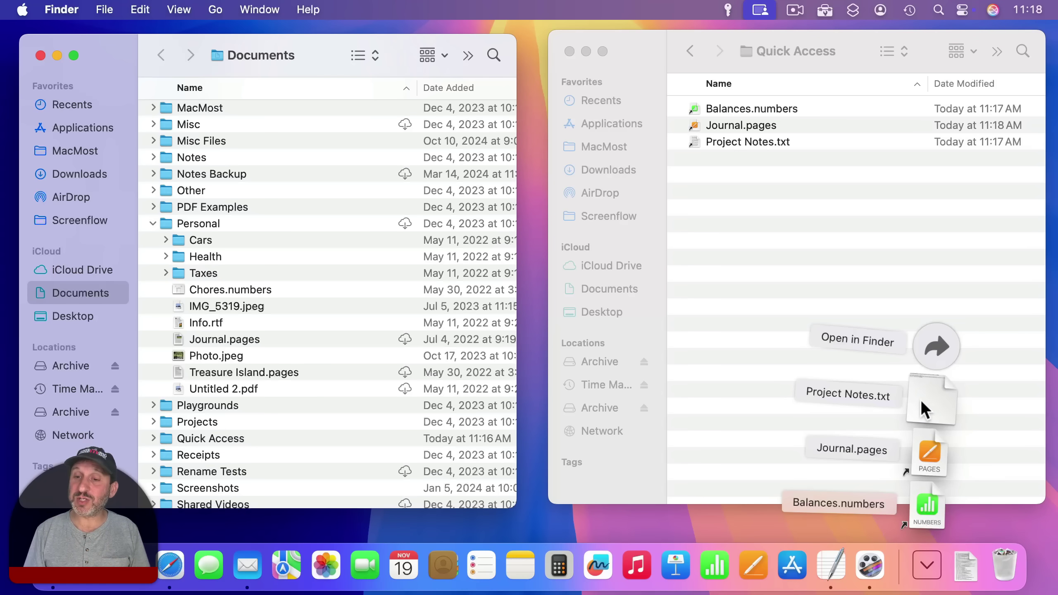
click(934, 400)
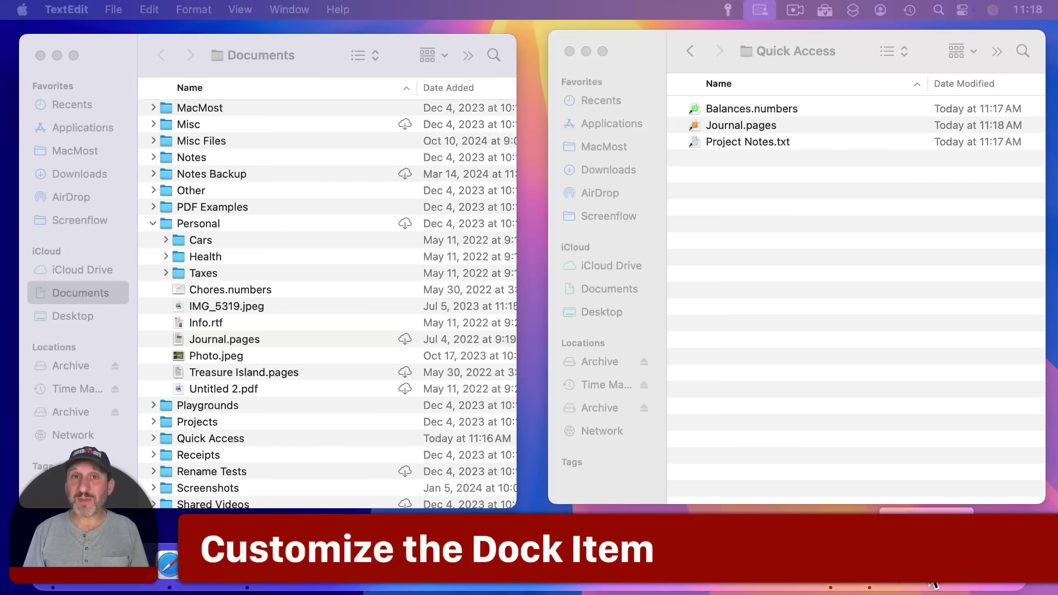
- Display the Quick Access Dock item as a folder instead of a stack
click(926, 566)
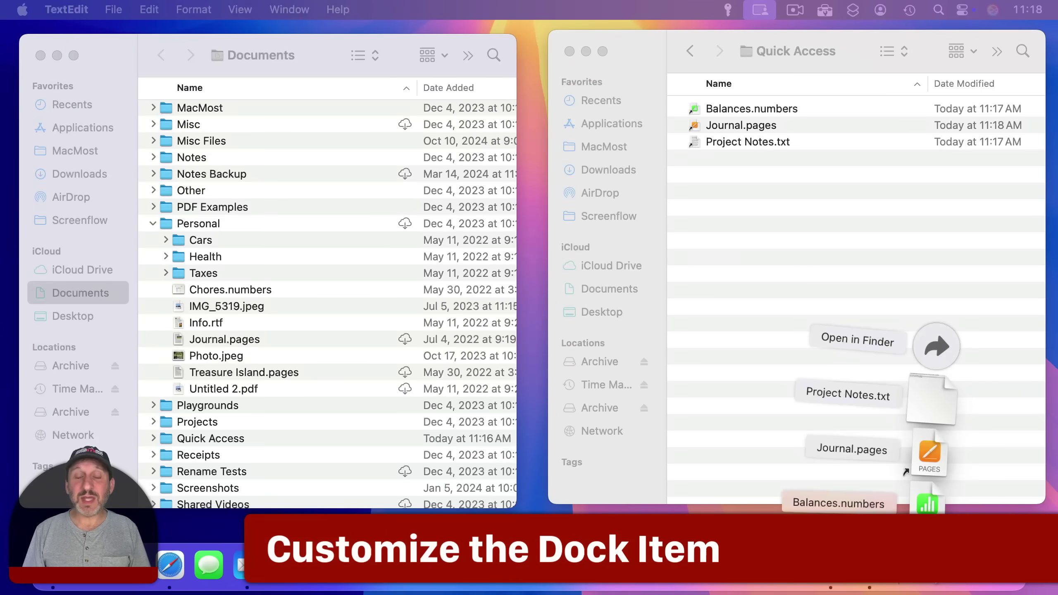
click(924, 571)
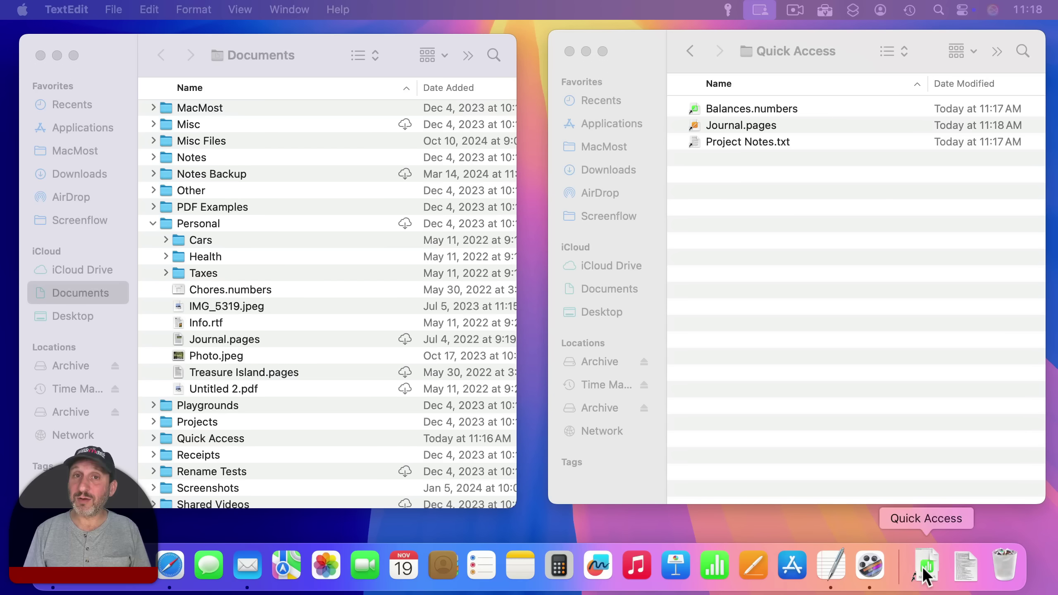
right_click(923, 575)
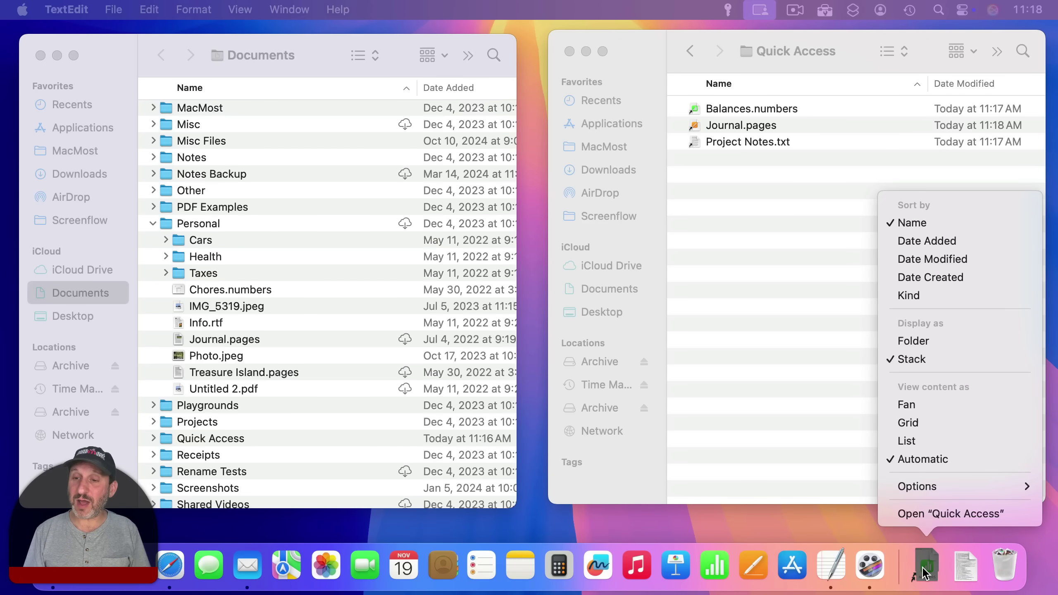
click(922, 341)
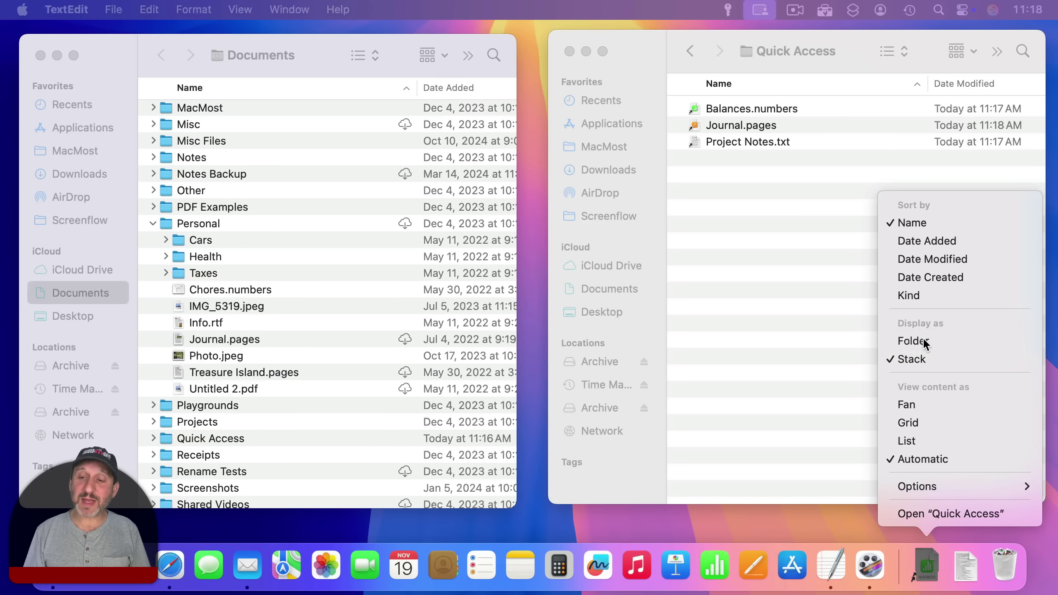
- Set the Dock folder to view its content as a List and check it
mouse_move(929, 573)
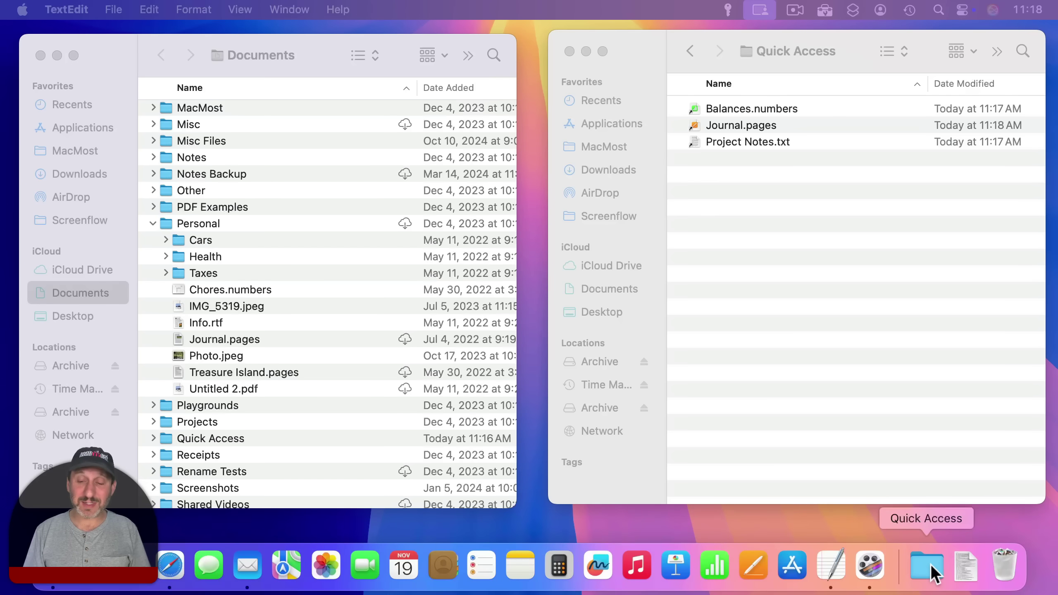
right_click(933, 573)
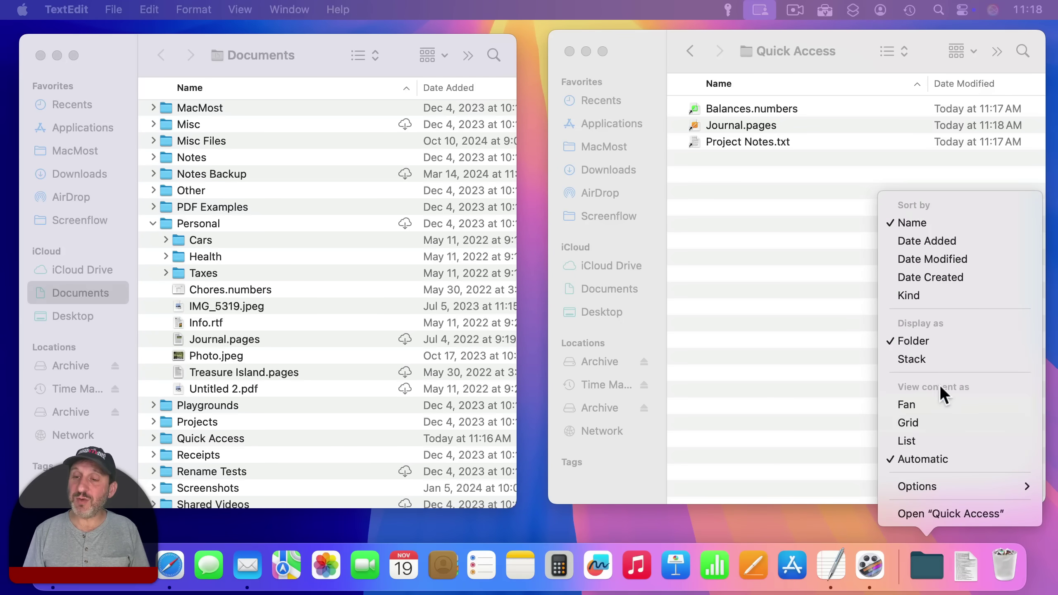
click(910, 442)
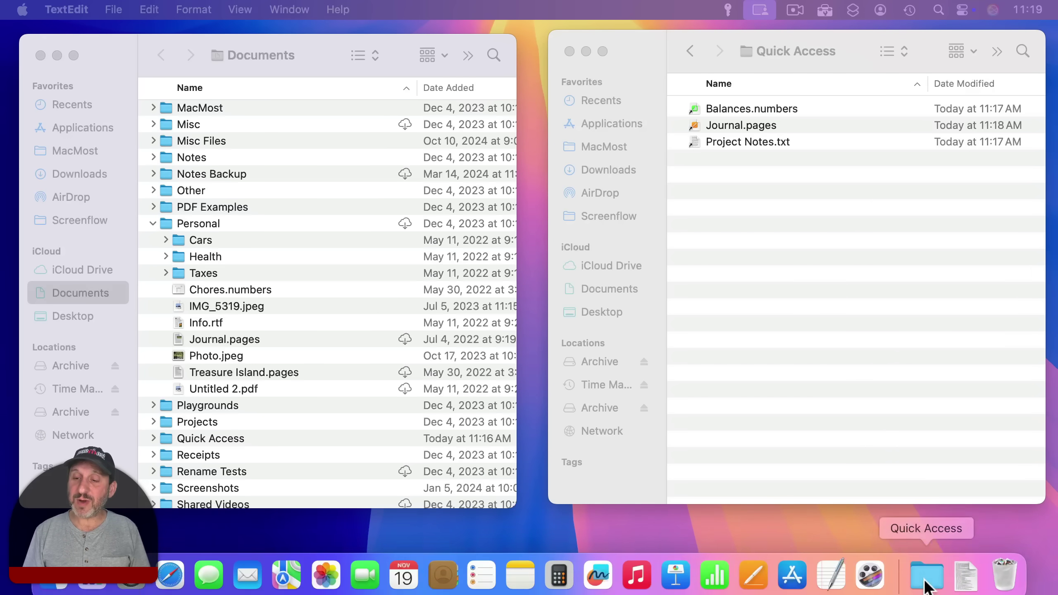
click(925, 583)
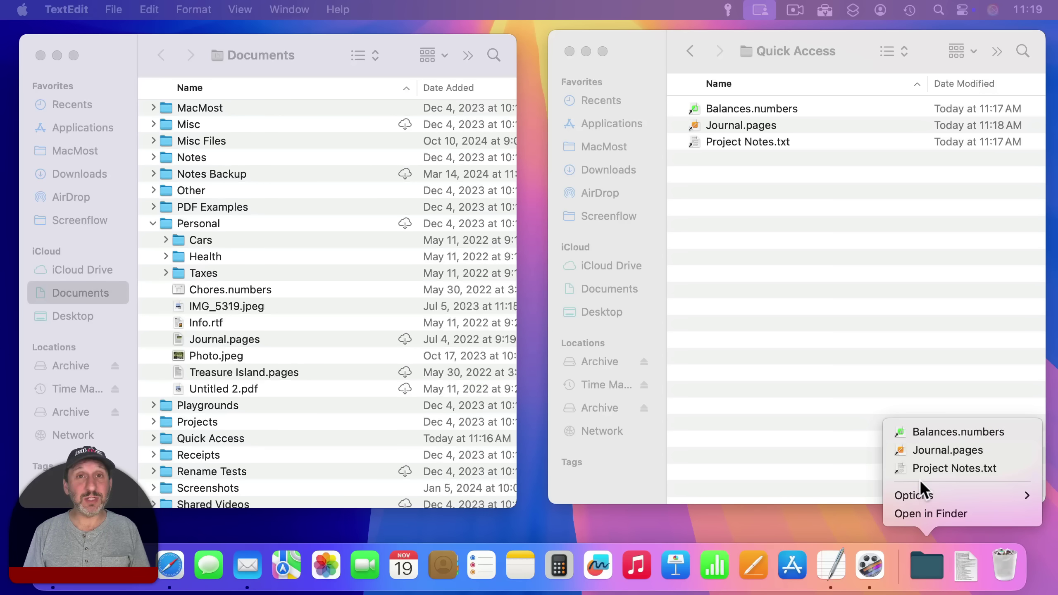
- Command-Option-drag the Current, Projects and Receipts folders into Quick Access as aliases
click(923, 565)
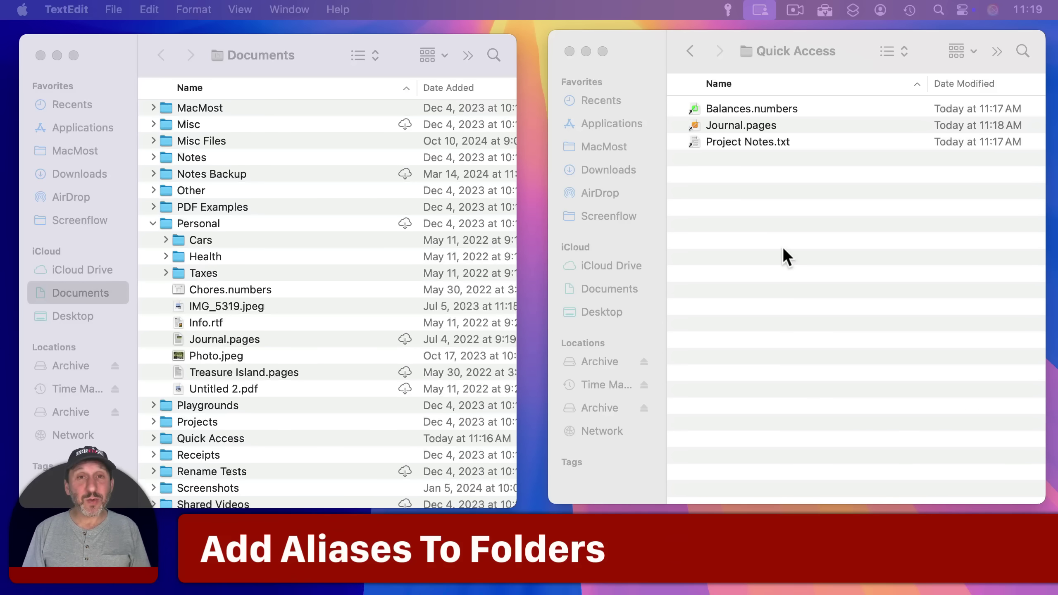
click(152, 224)
scroll(154, 209, up, 5)
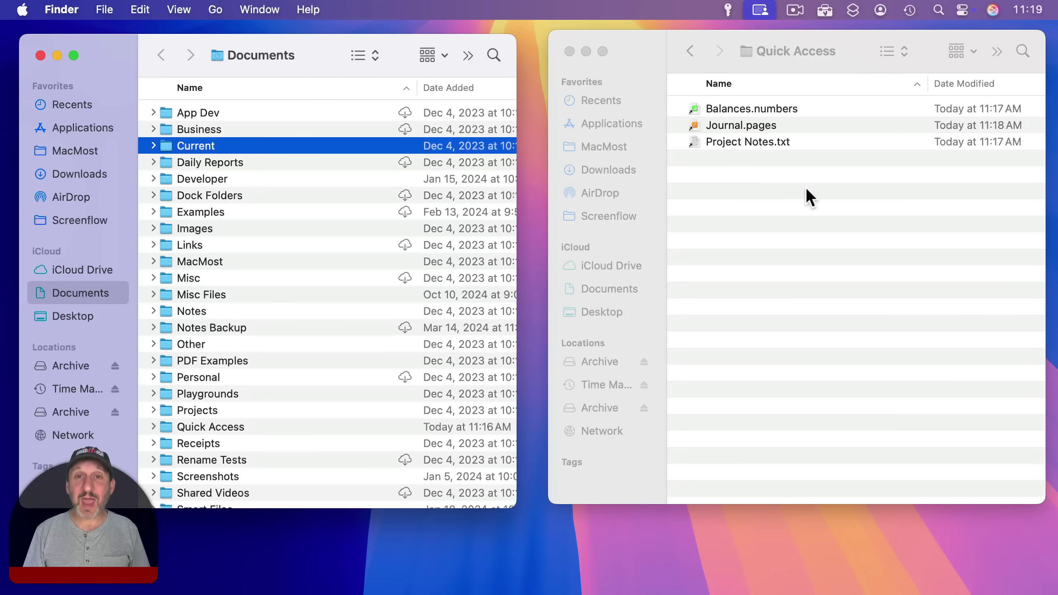
drag(165, 145, 711, 172)
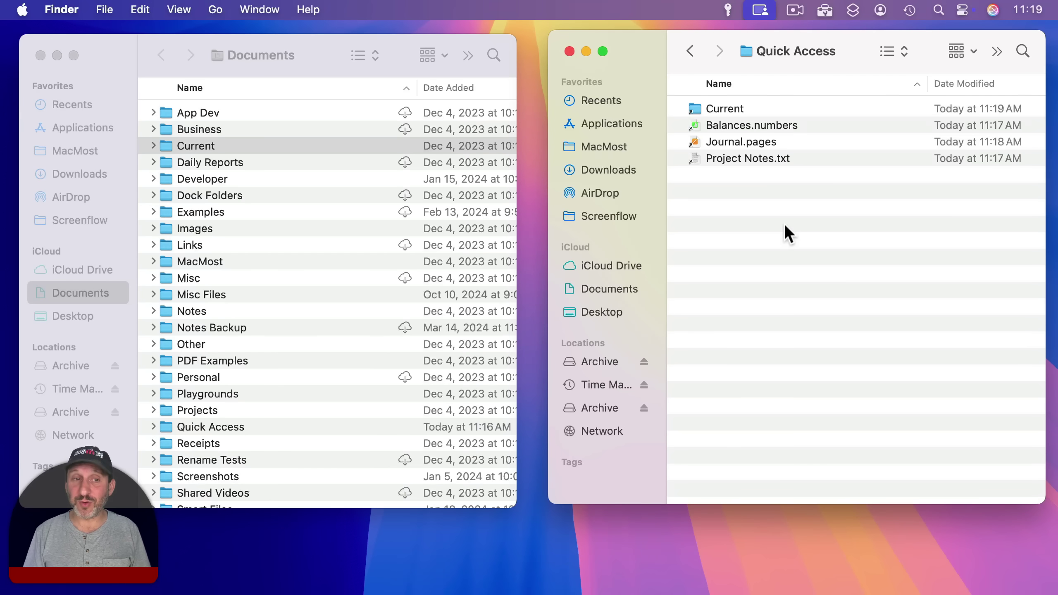
scroll(217, 294, down, 3)
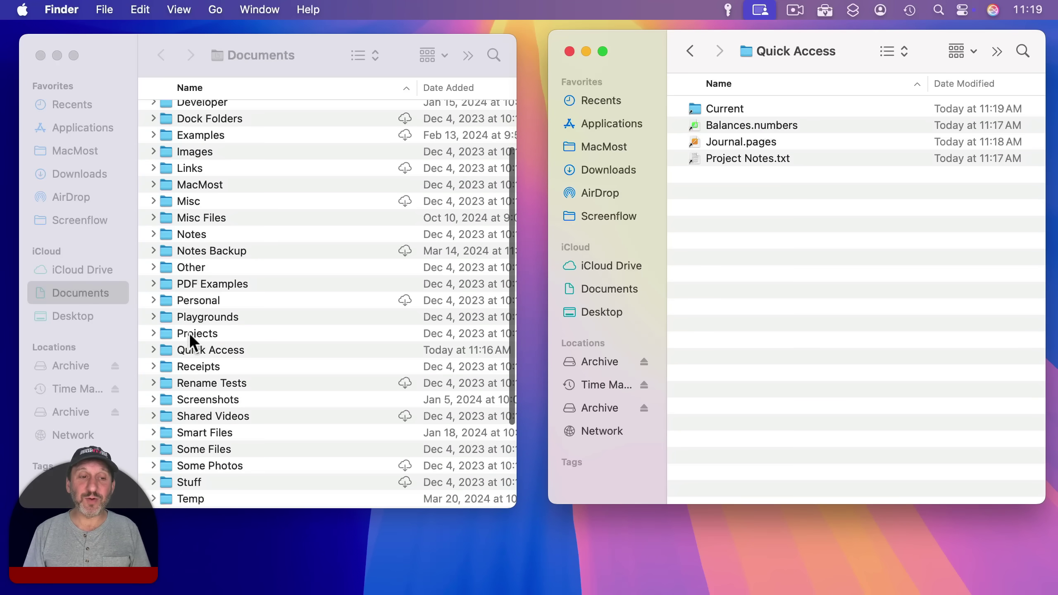
drag(185, 331, 720, 203)
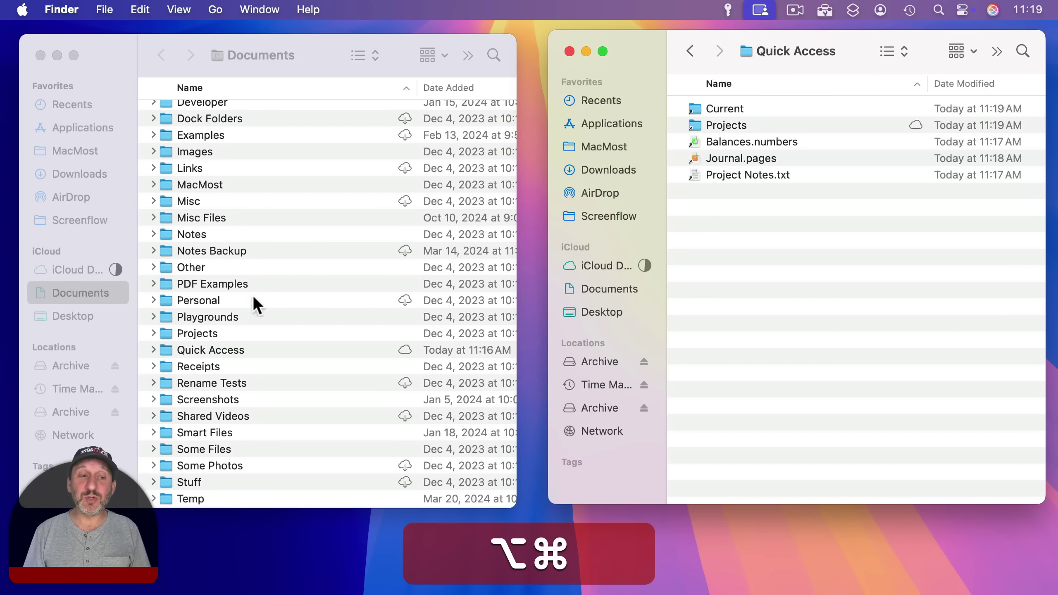
scroll(246, 324, down, 1)
drag(188, 358, 744, 232)
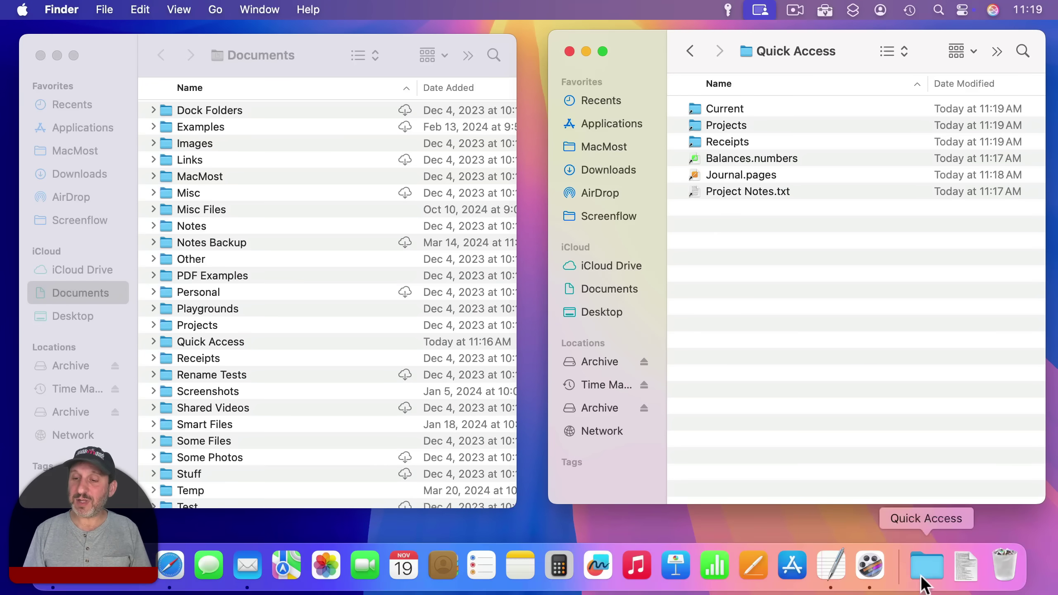
- Test the Current alias from the Quick Access Dock list, then reopen the six-item list
click(925, 567)
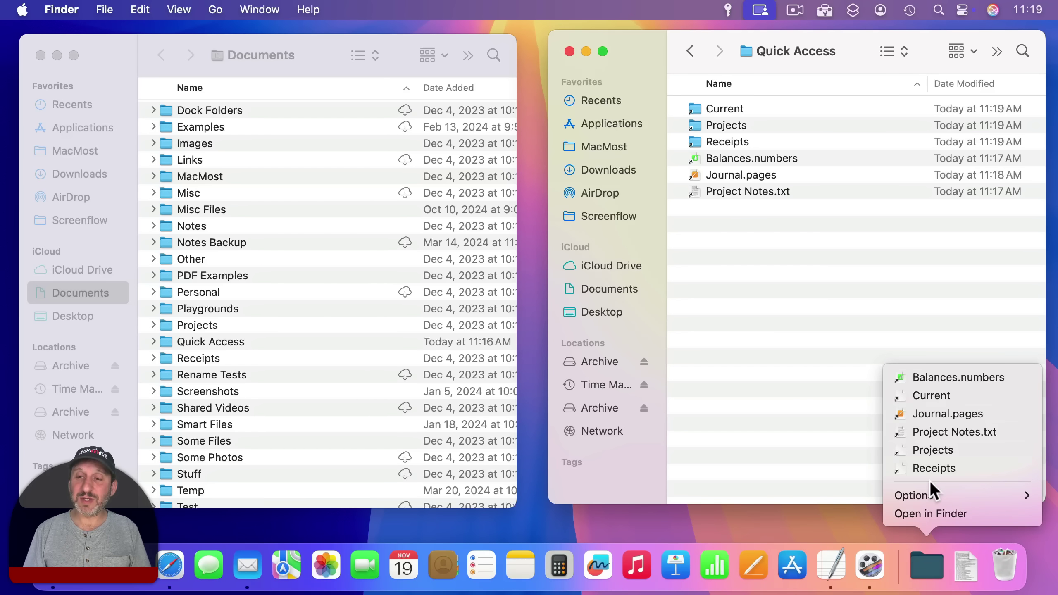
click(924, 396)
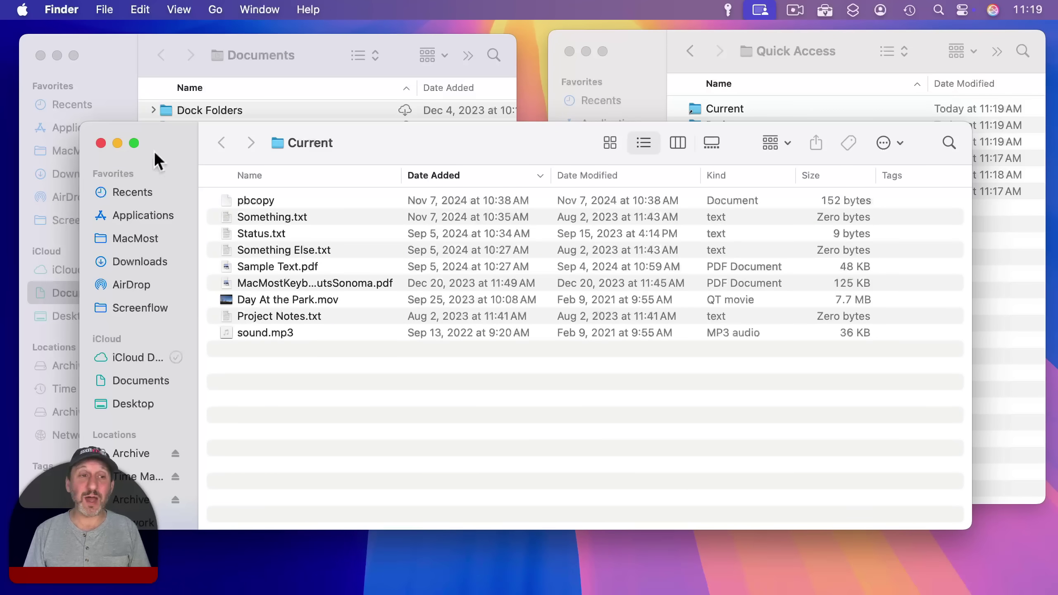
click(101, 144)
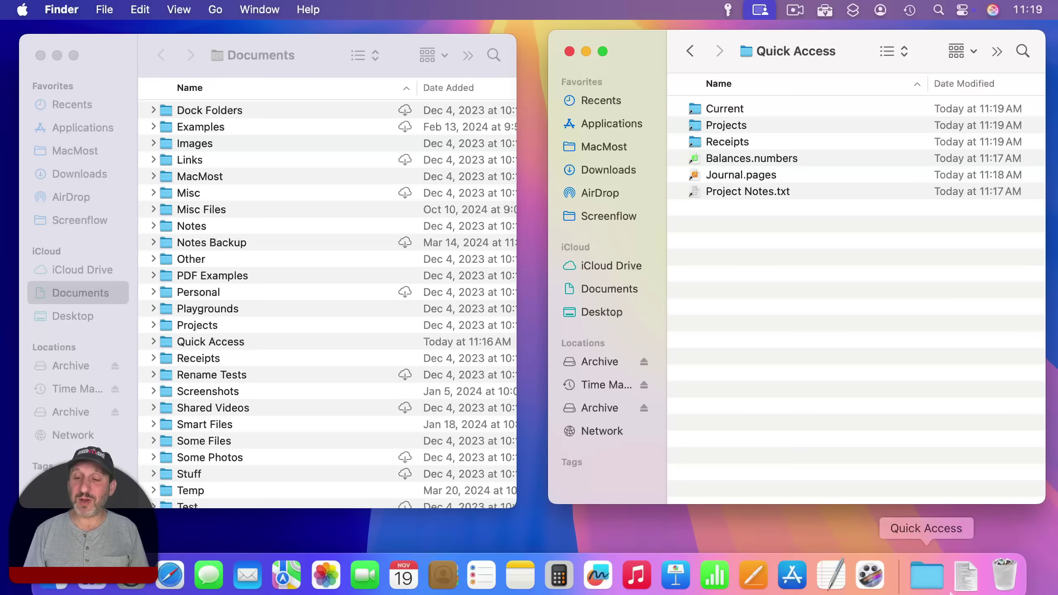
click(919, 575)
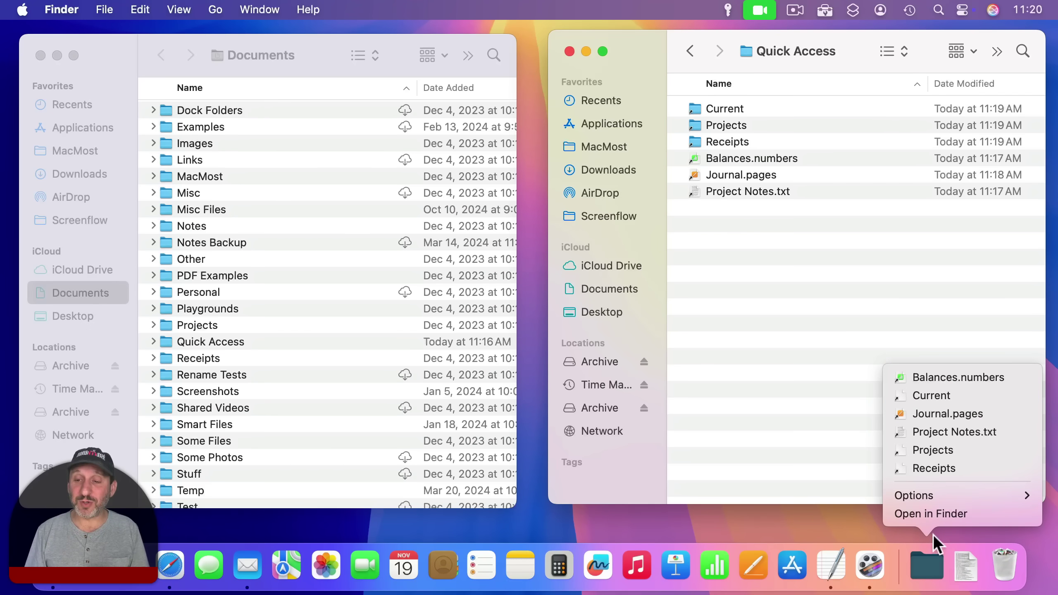
click(921, 570)
click(925, 573)
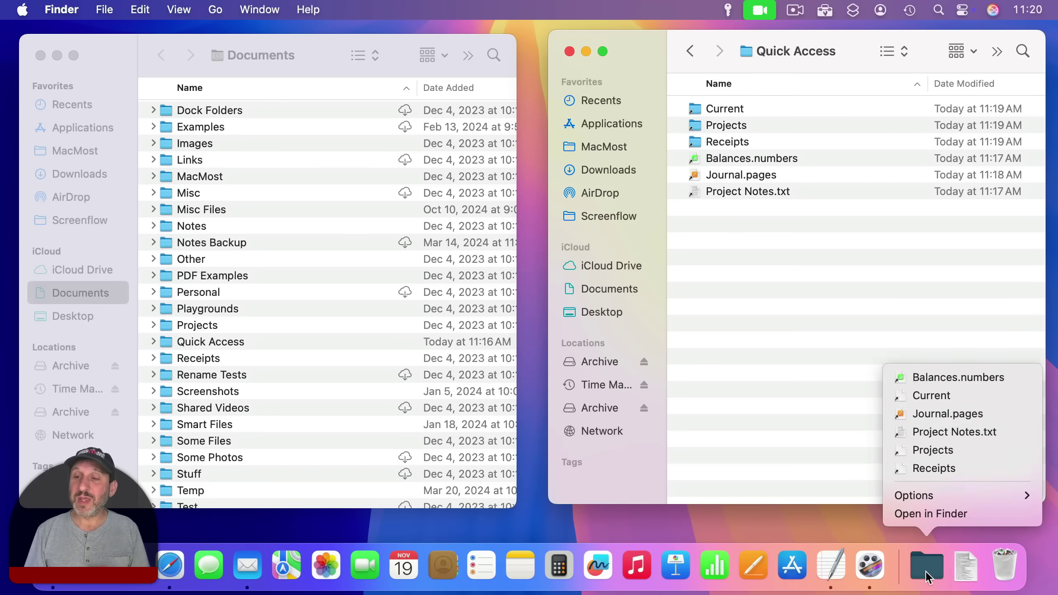
- Sort the Quick Access Dock folder by Kind, then switch it to sort by Name
ctrl+click(927, 578)
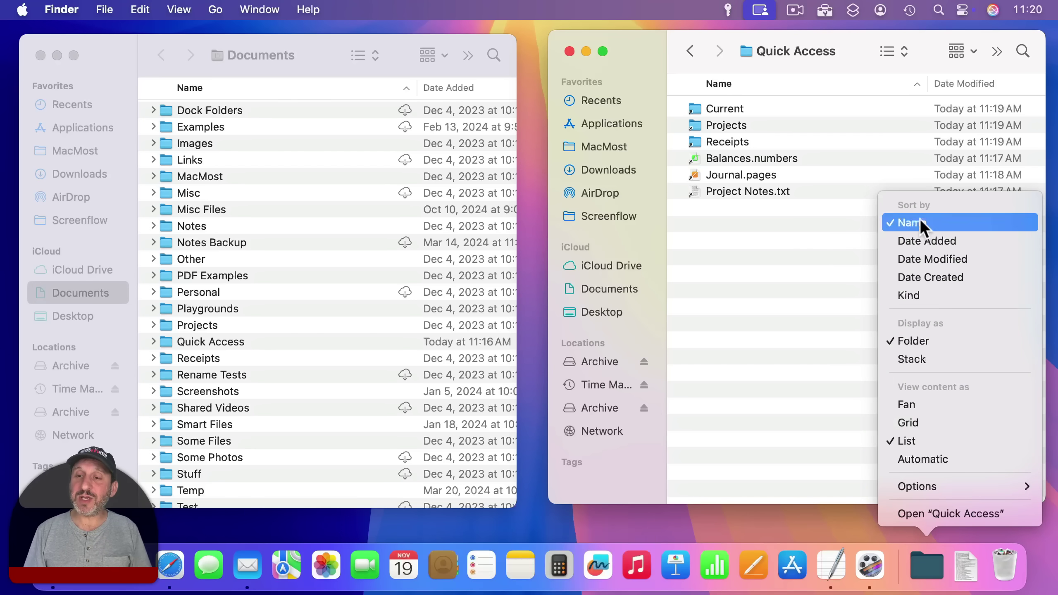
click(919, 297)
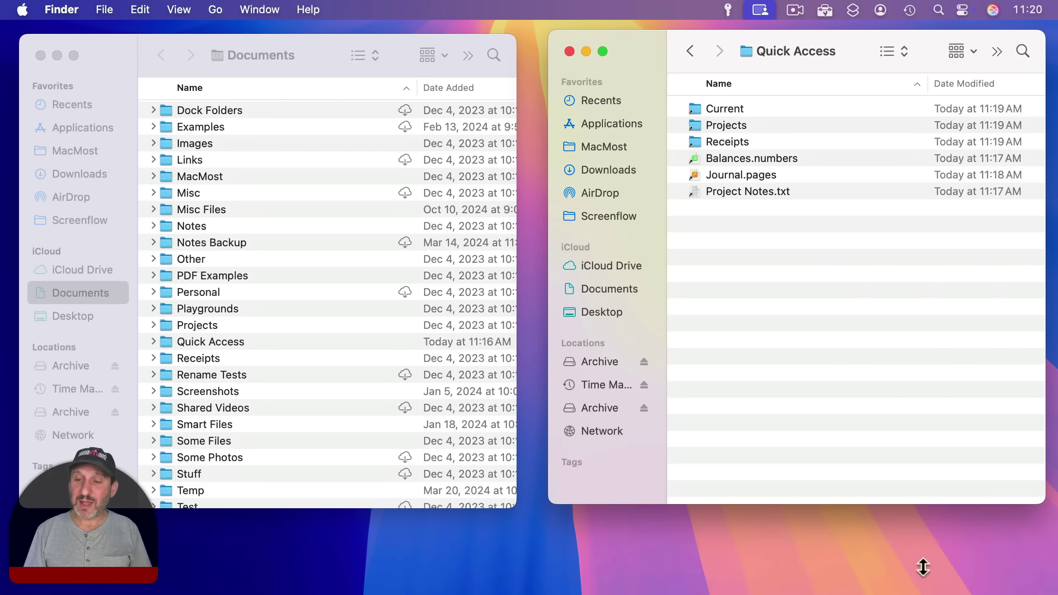
mouse_move(933, 587)
right_click(924, 563)
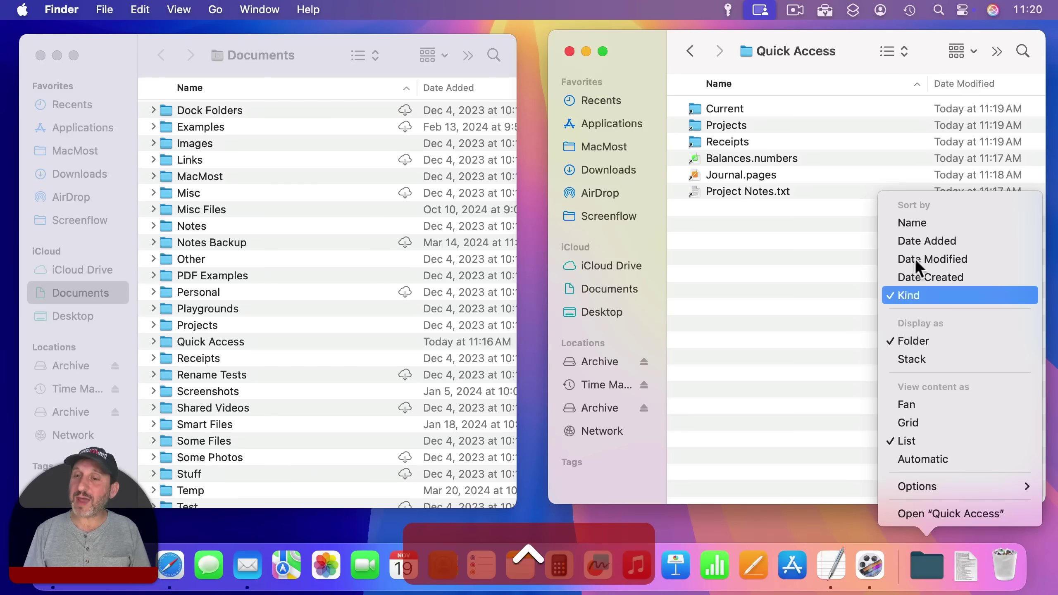
click(915, 222)
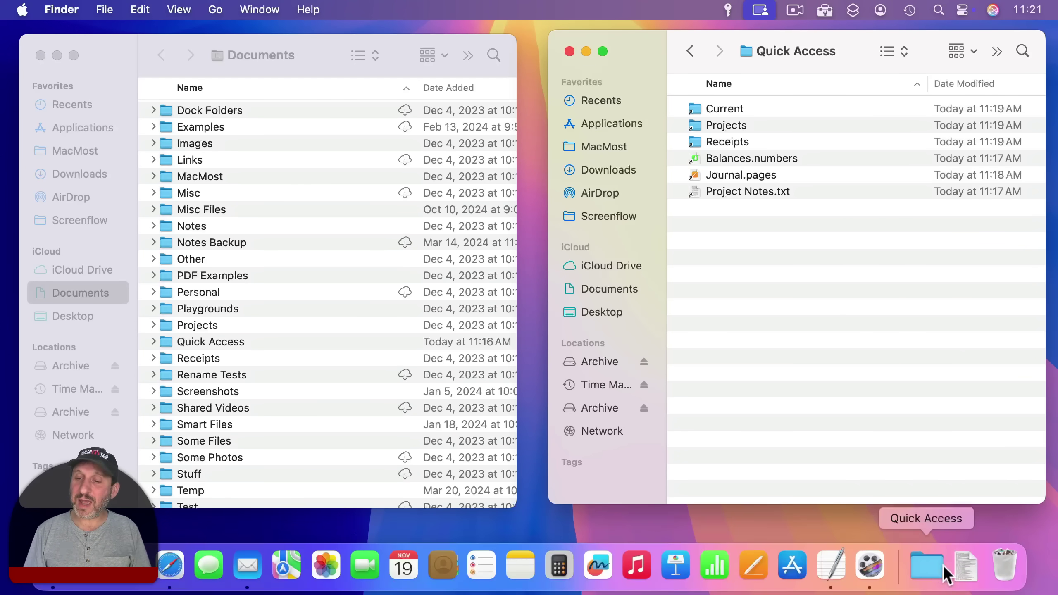
- Browse the folder aliases' nested submenus in the Dock list, then close it
click(928, 566)
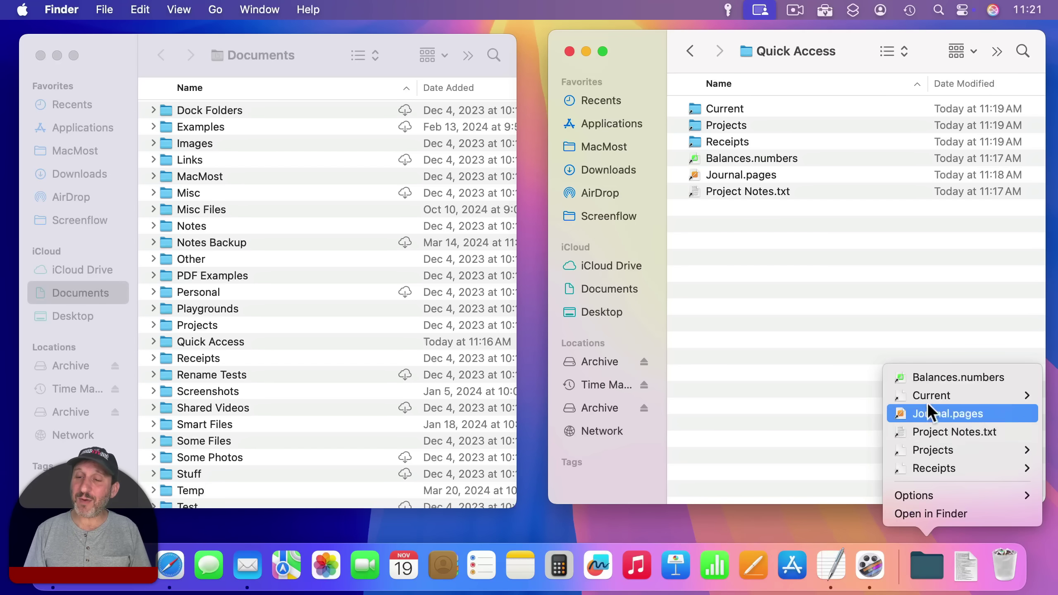
mouse_move(929, 401)
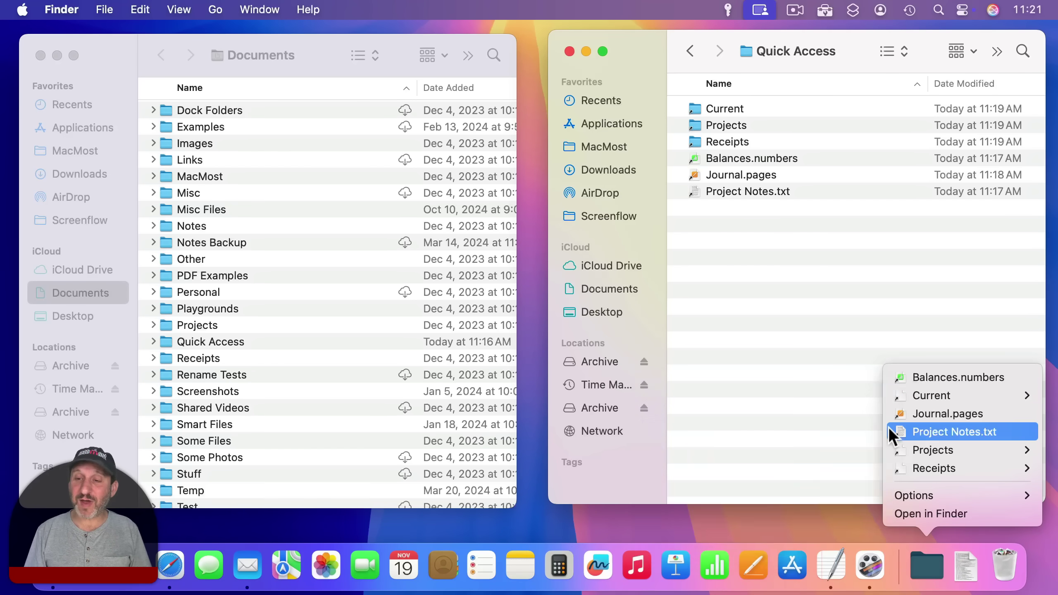
mouse_move(931, 453)
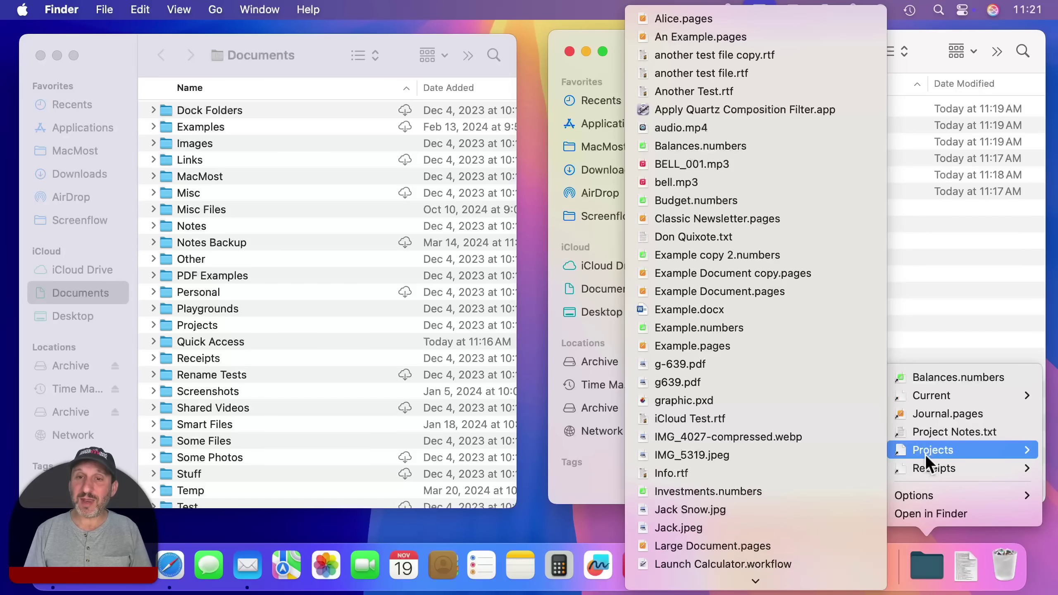
mouse_move(954, 471)
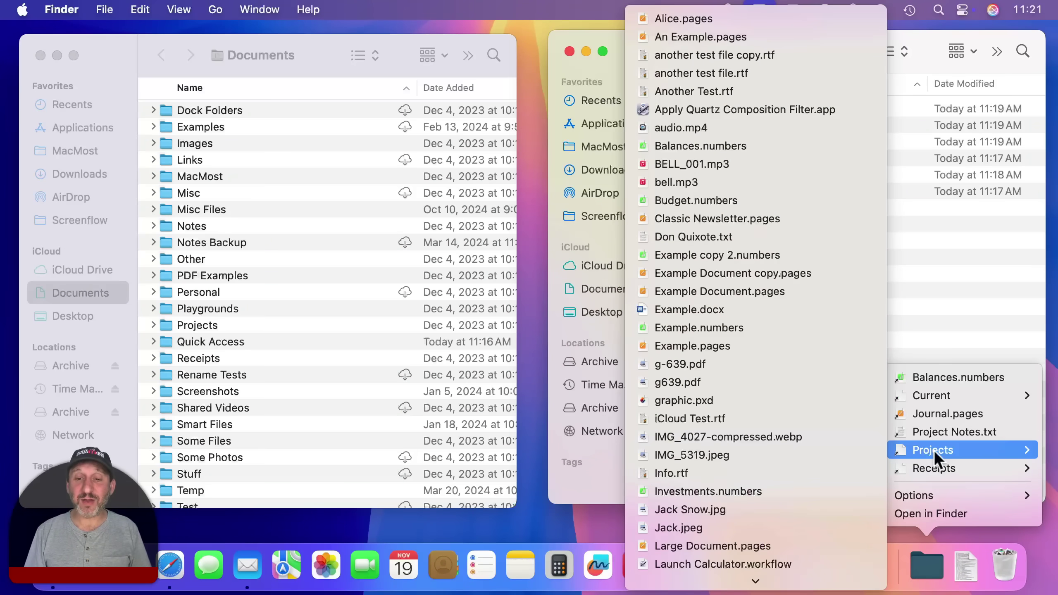
mouse_move(755, 581)
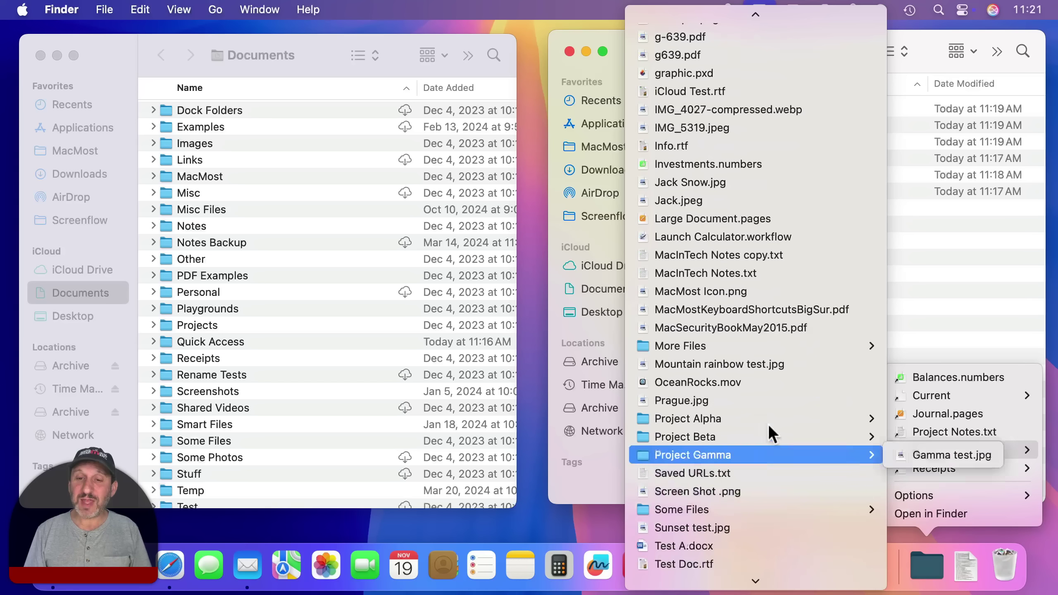
mouse_move(743, 339)
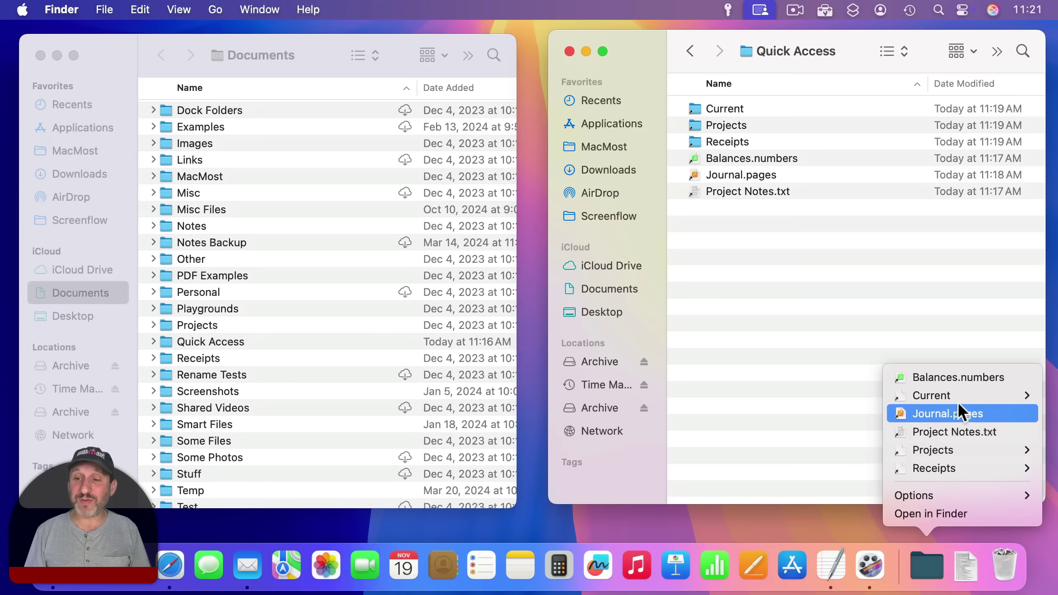
key(Escape)
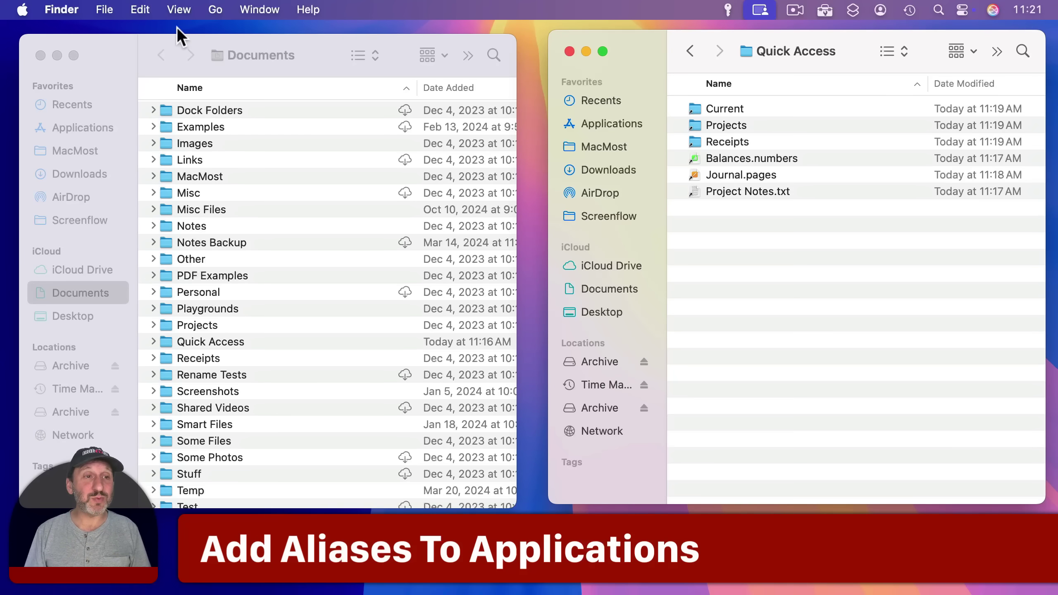
- Switch the Documents window to the Applications folder
click(116, 38)
click(210, 7)
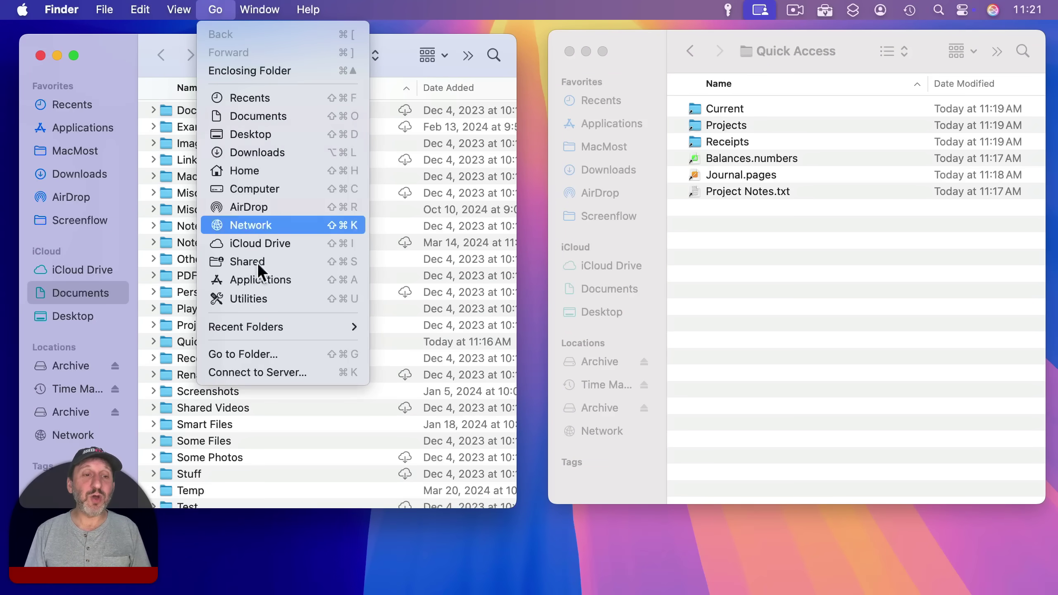
click(257, 277)
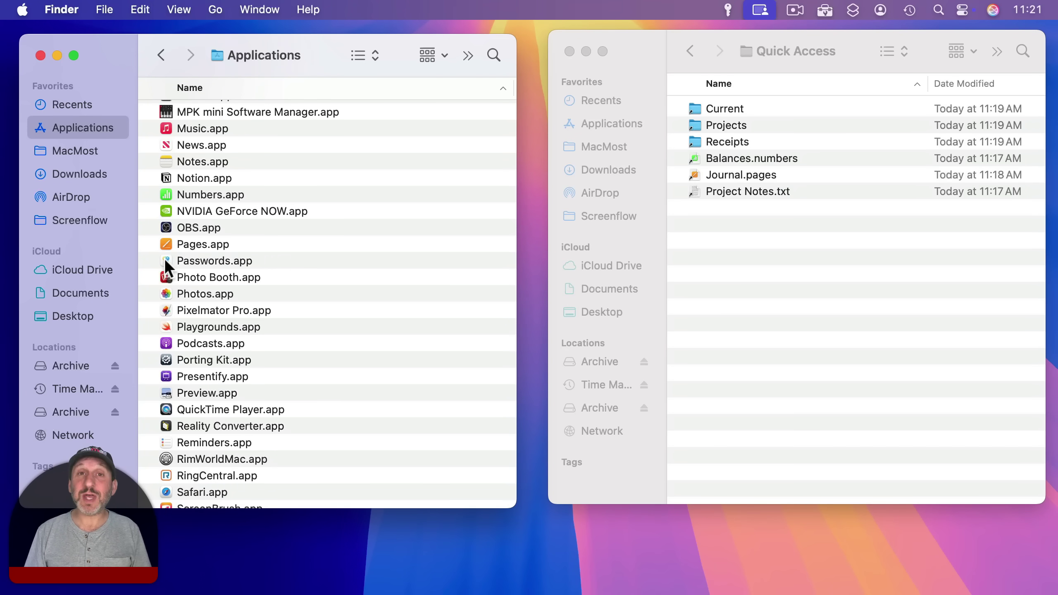
- Add aliases of Passwords.app, Pixelmator Pro.app and CotEditor.app to Quick Access, then check the Dock list
drag(163, 259, 701, 224)
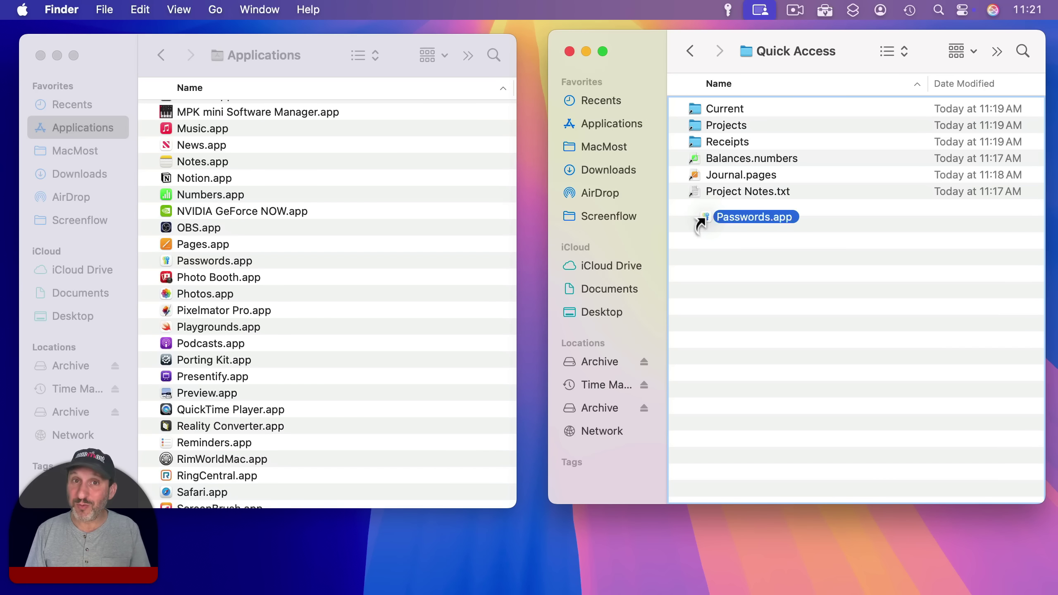
drag(700, 224, 704, 216)
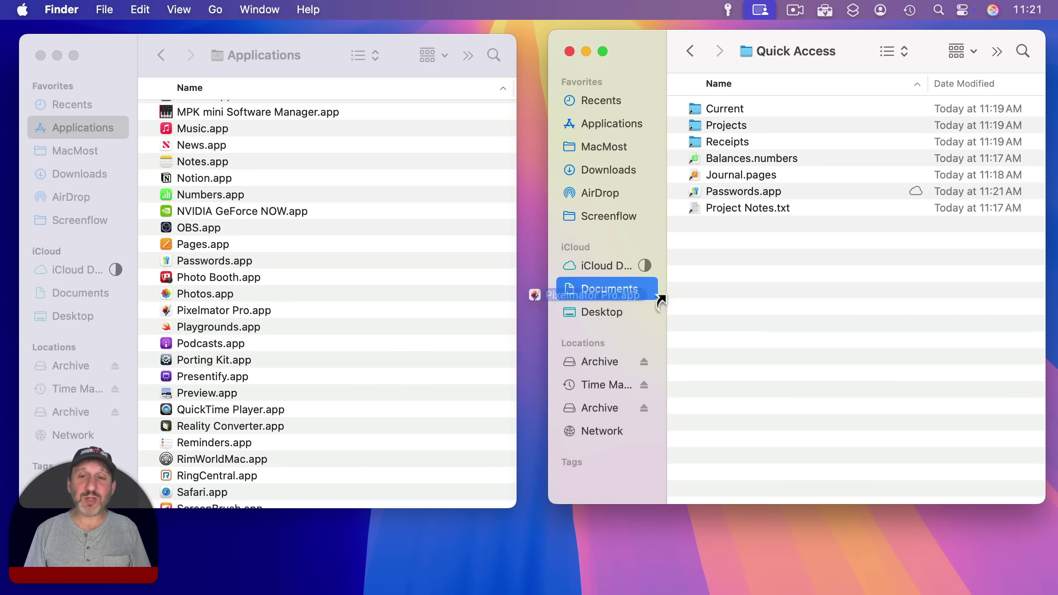
scroll(316, 190, up, 20)
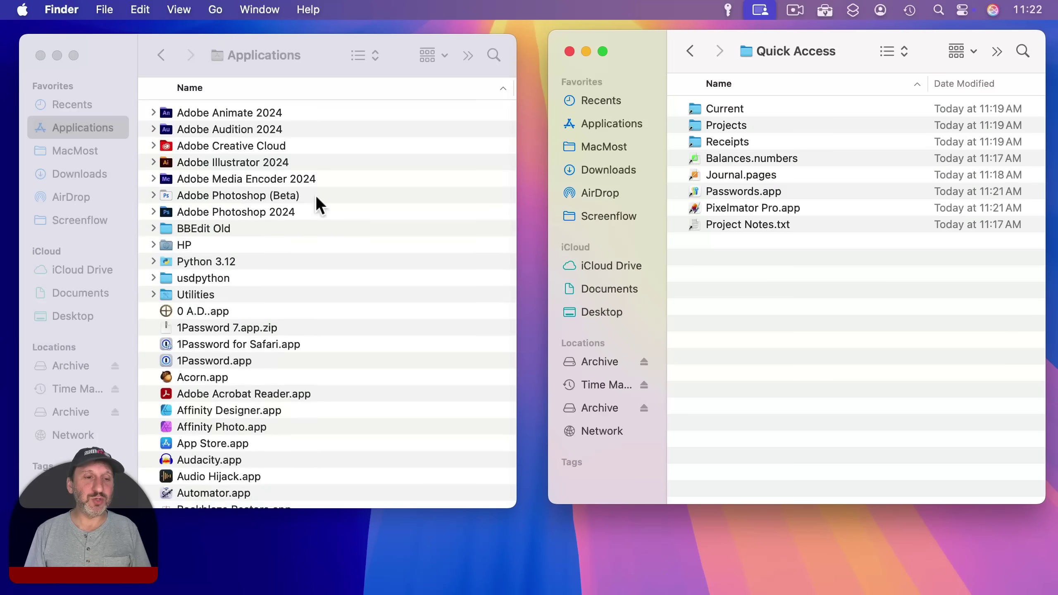
scroll(316, 195, down, 10)
drag(188, 439, 774, 319)
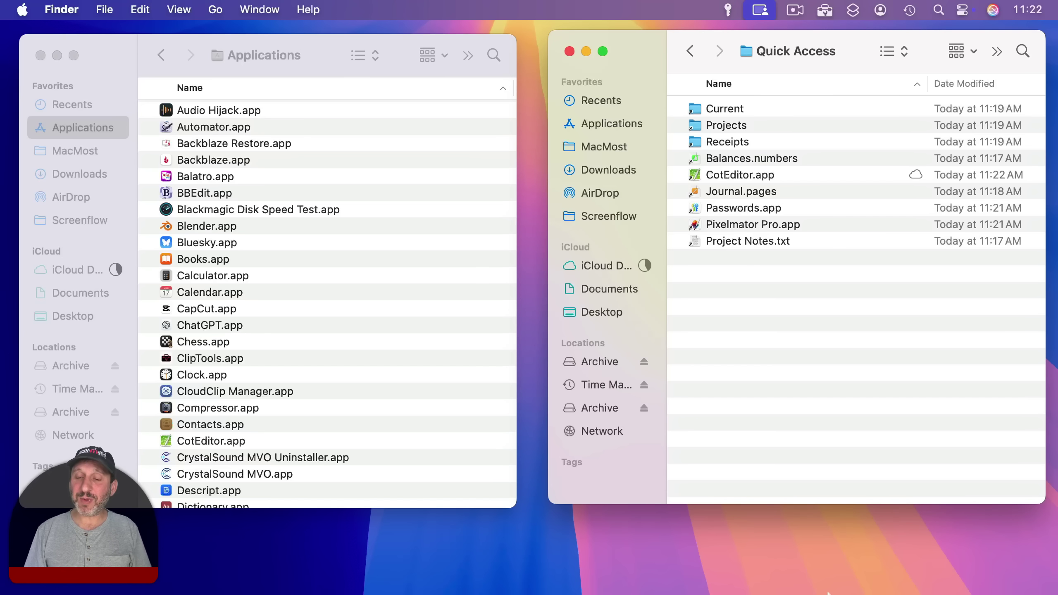
click(926, 565)
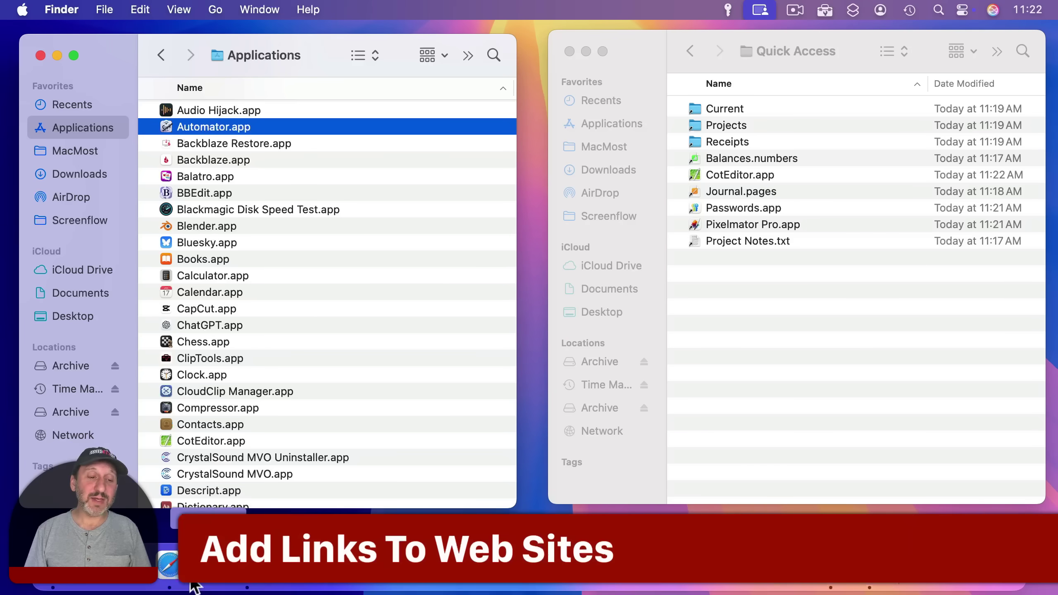
- Load macmost.com in Safari and save its page link into the Quick Access folder
click(167, 571)
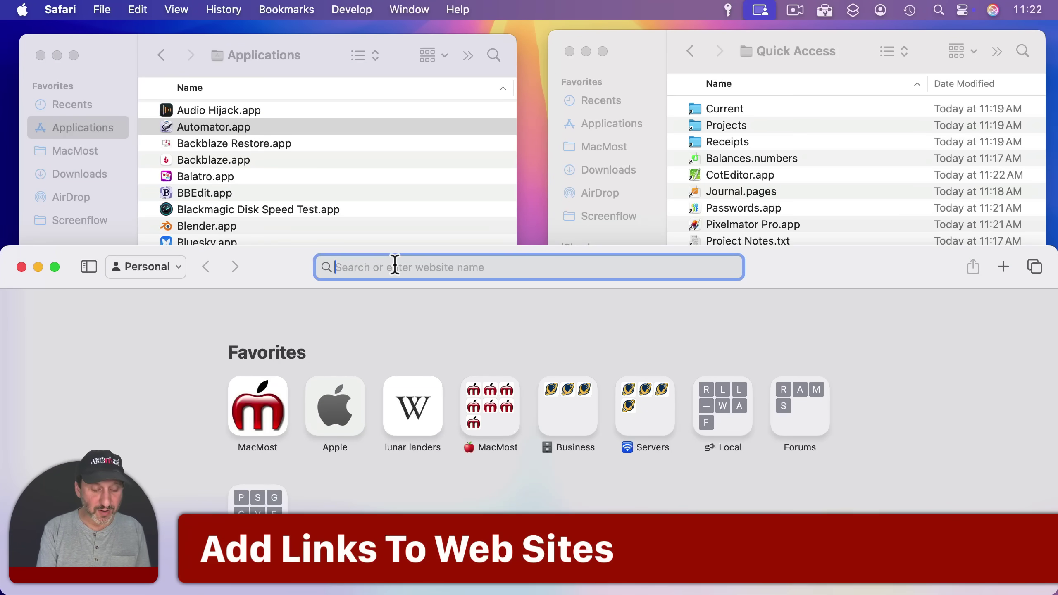
text(macmost.com)
key(Return)
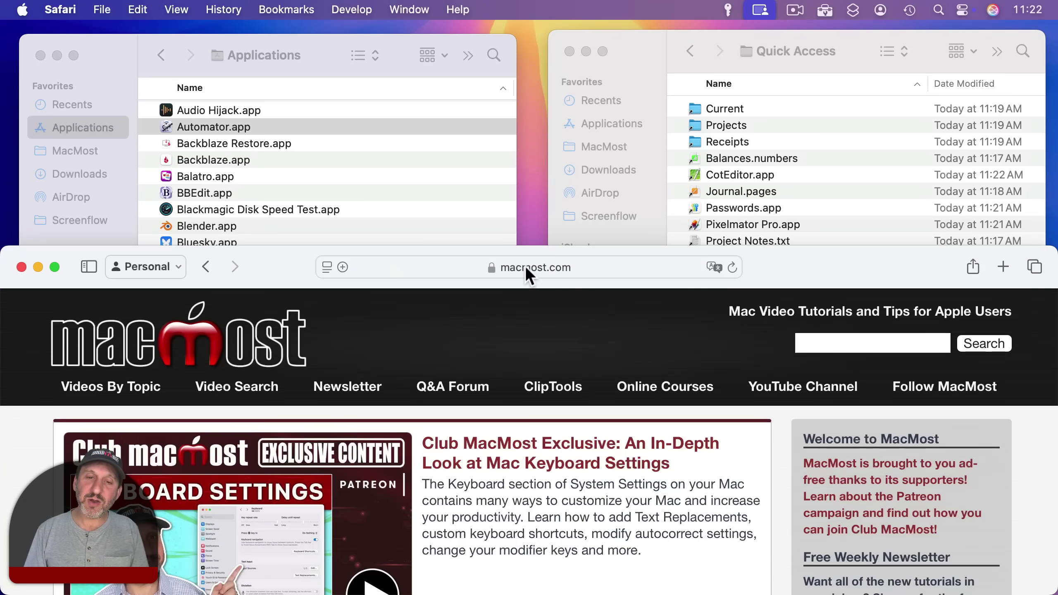
drag(525, 266, 726, 186)
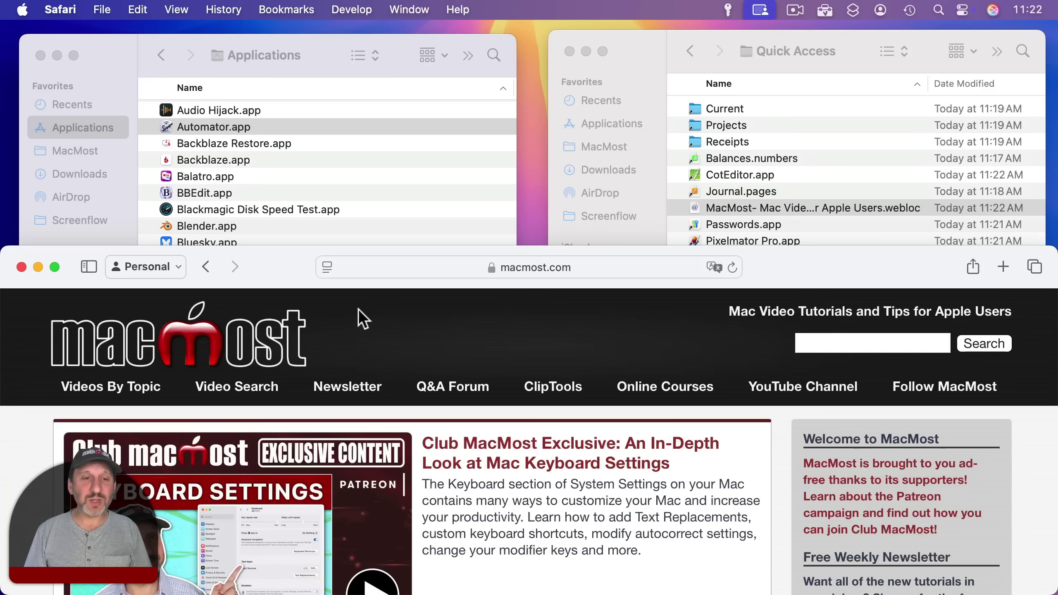
- Save an apple.com link into Quick Access, then close the Safari window
click(444, 268)
text(apple)
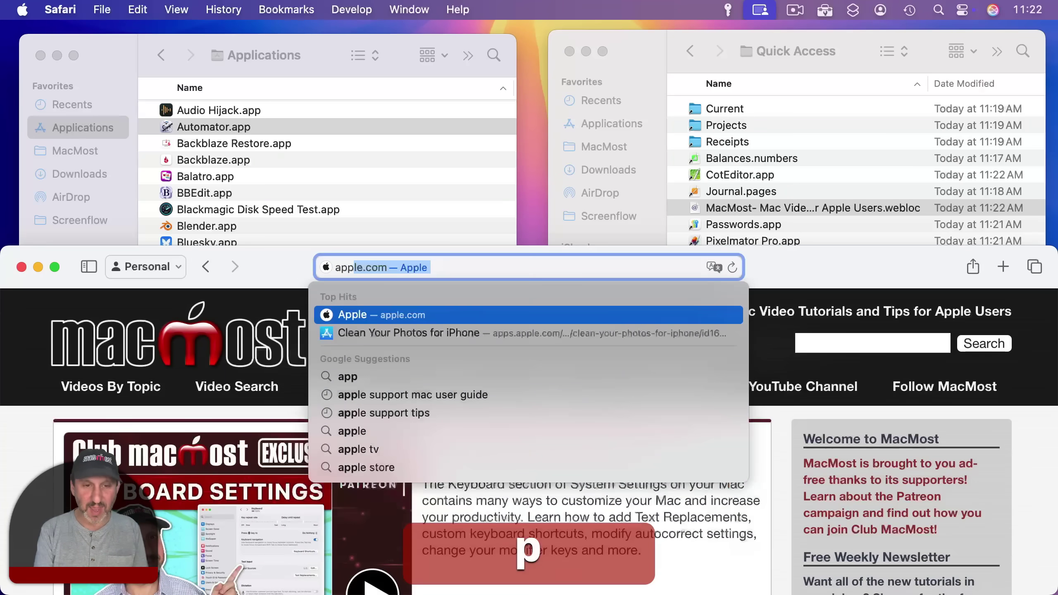
key(Return)
drag(522, 266, 760, 222)
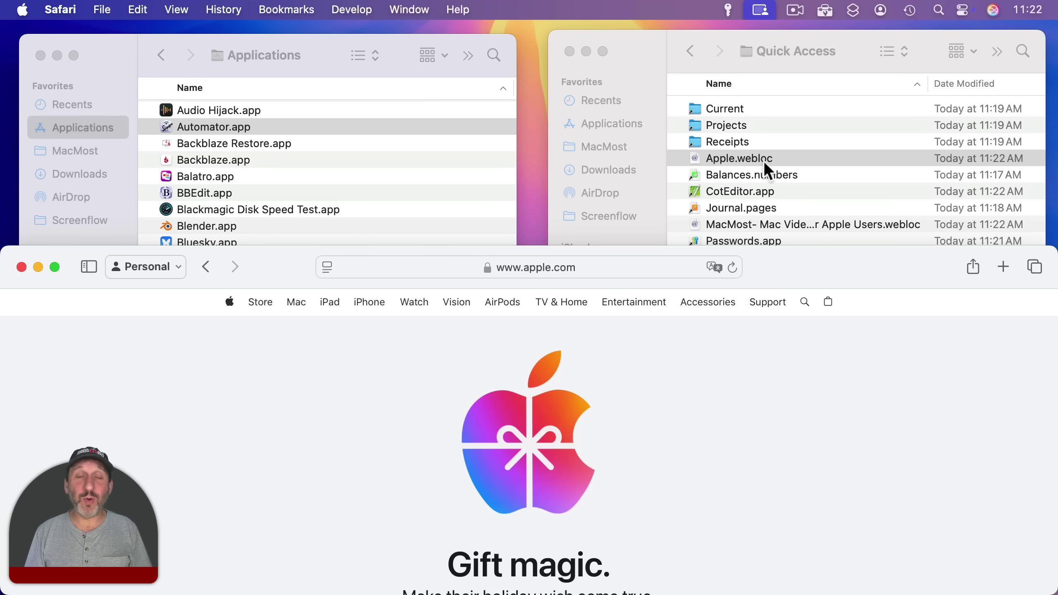
click(20, 267)
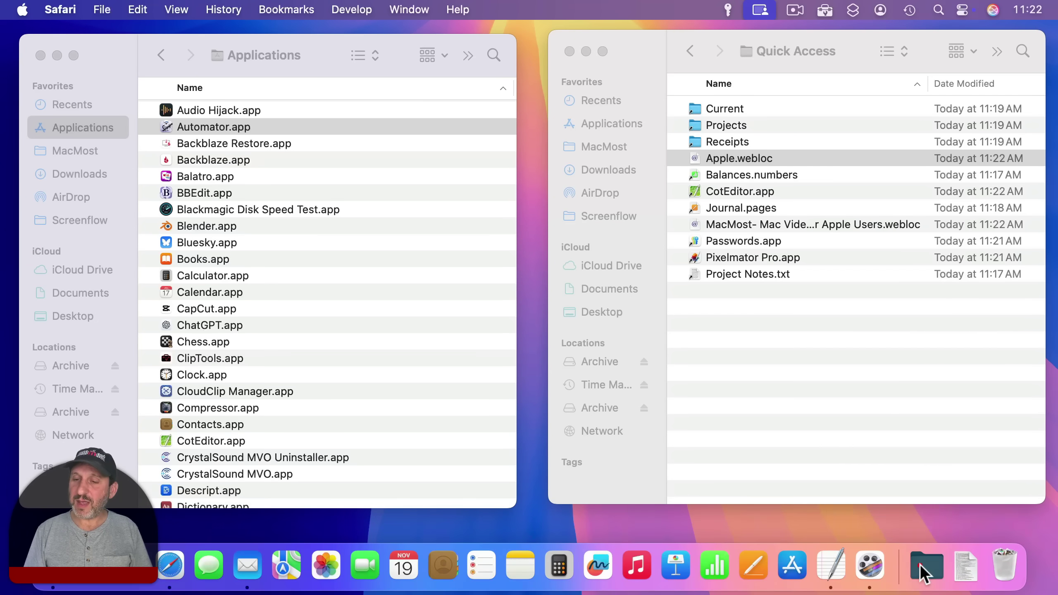
click(919, 563)
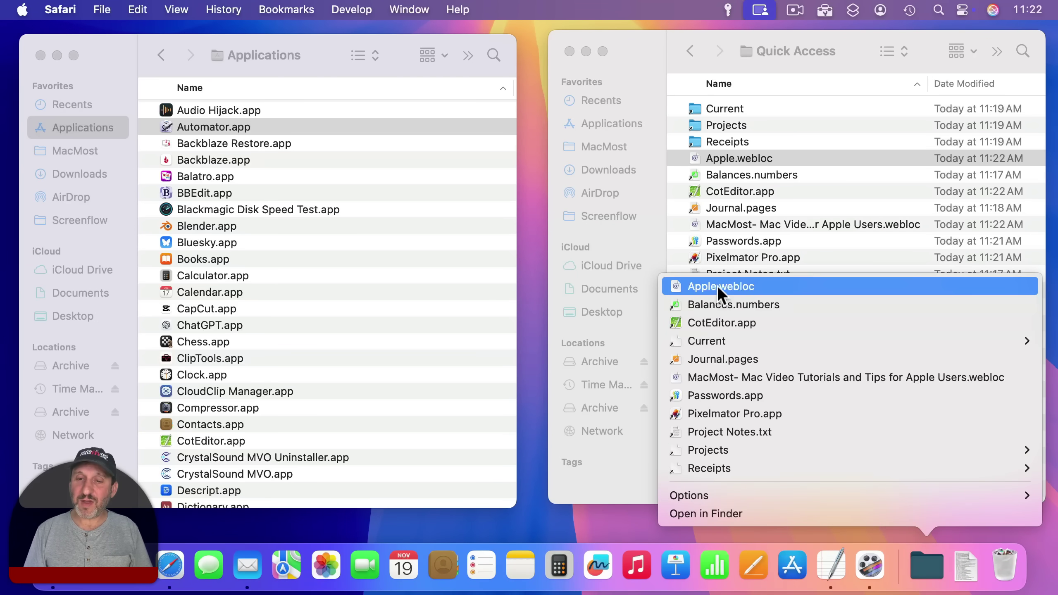
click(727, 377)
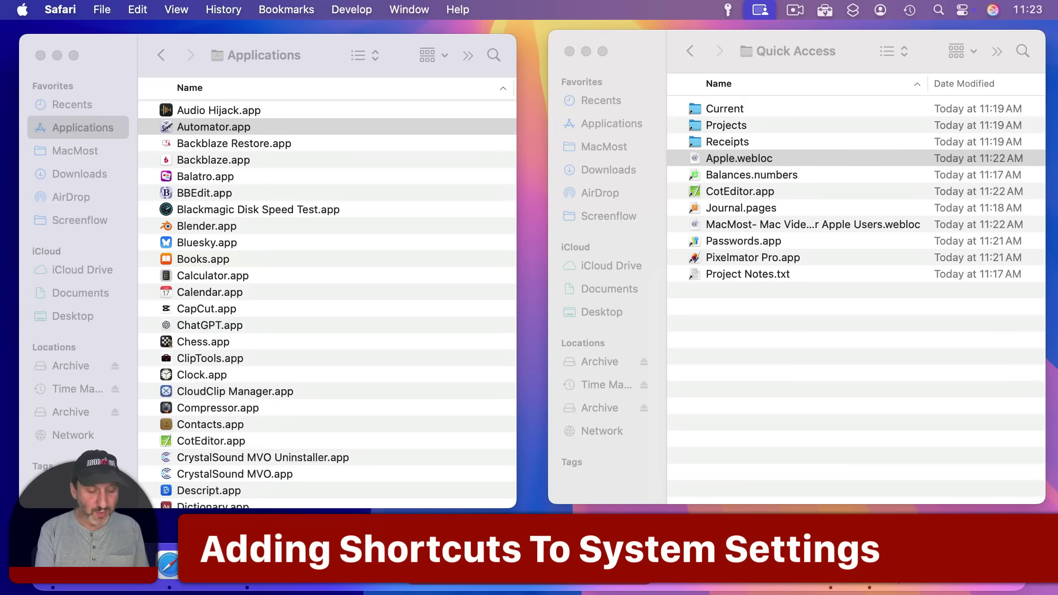
- Launch Shortcuts and add the Text Replacements shortcut to the Dock with File > Add to Dock
key(super+space)
key(Return)
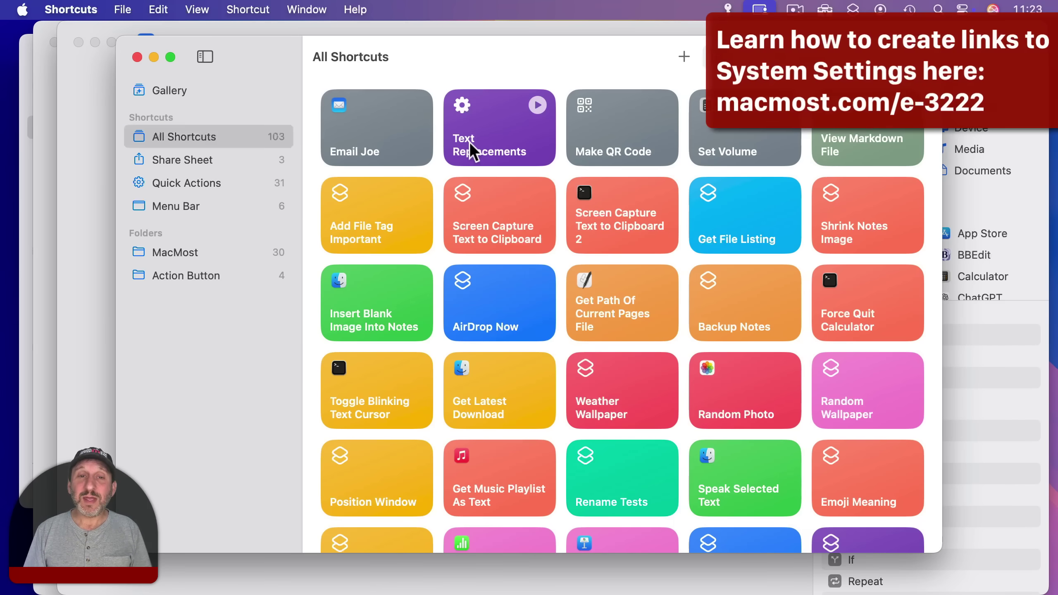
double_click(470, 143)
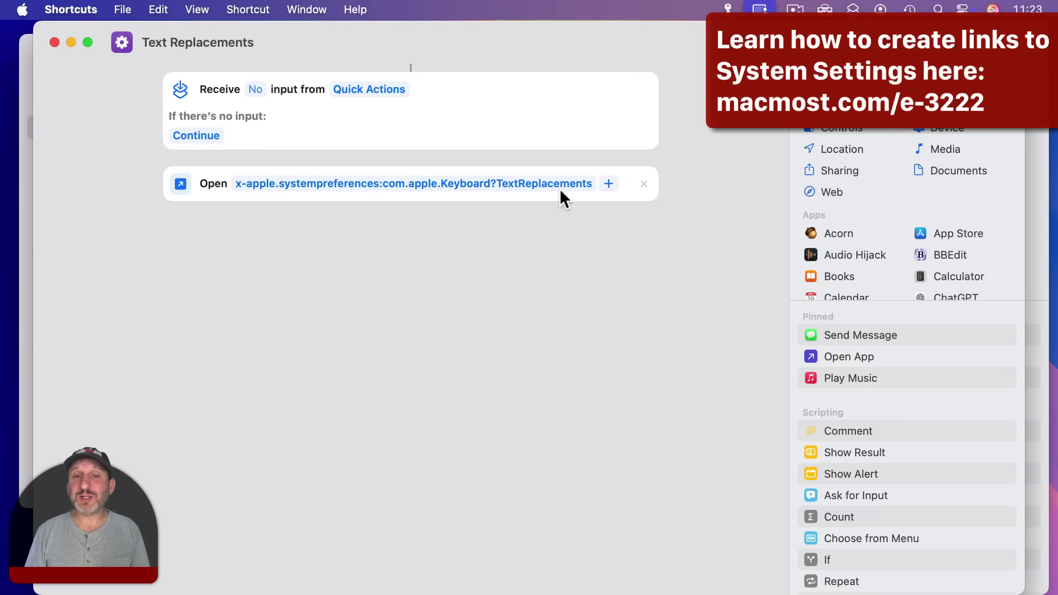
click(54, 42)
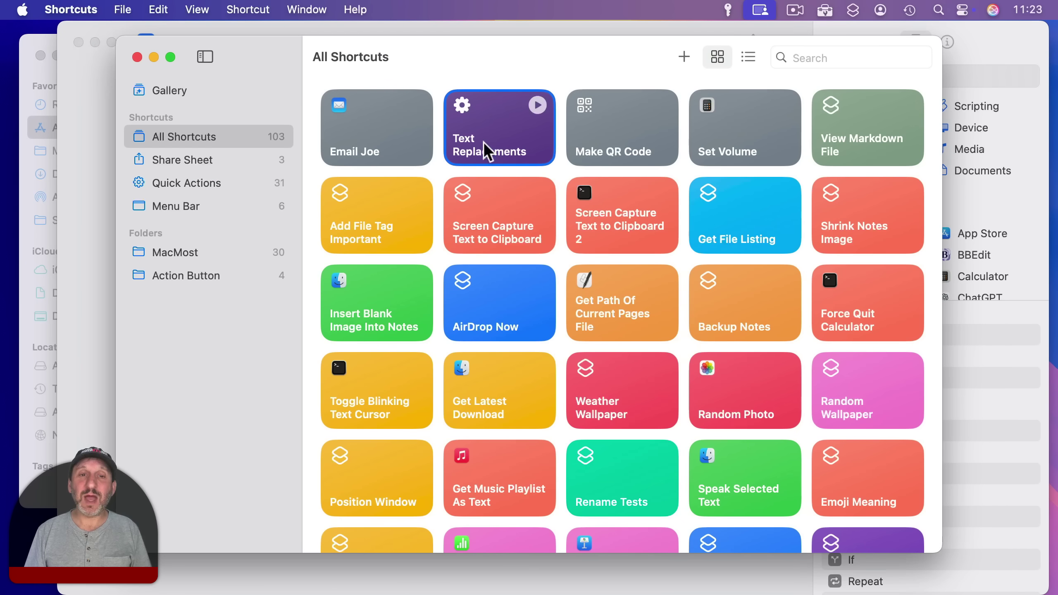
click(122, 9)
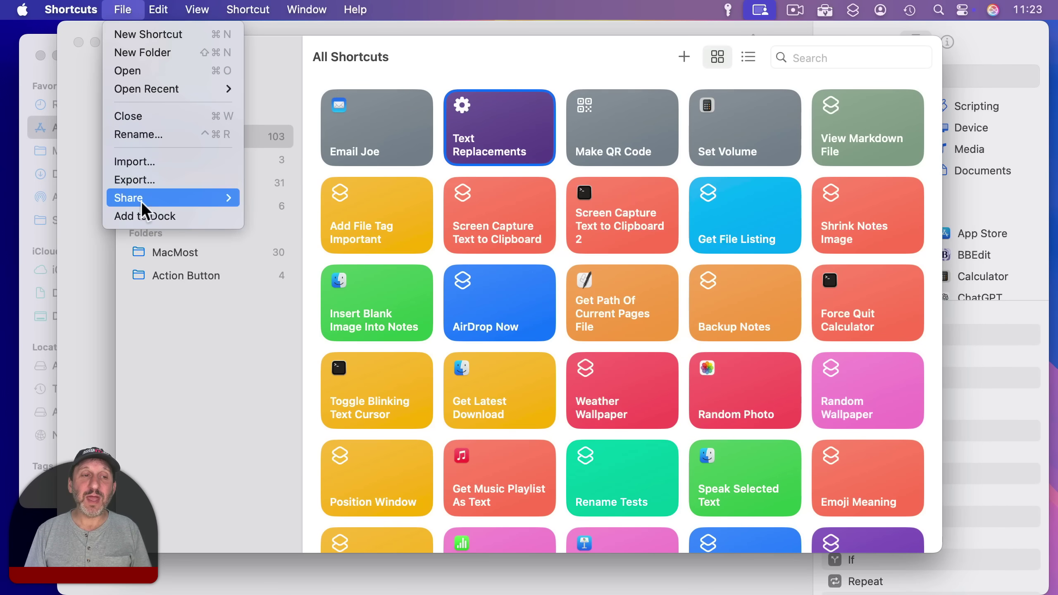
click(144, 216)
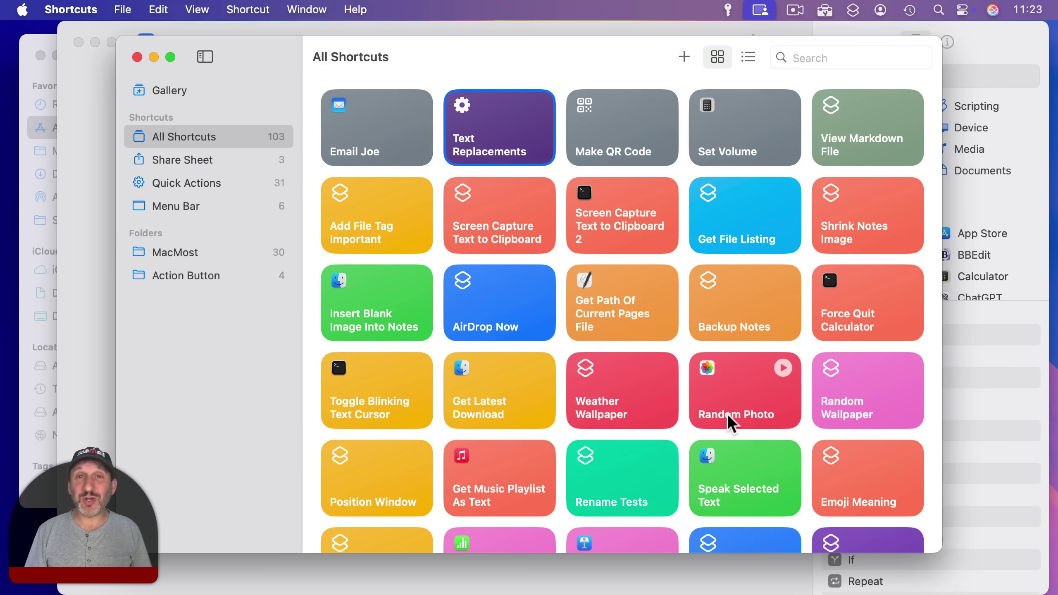
- Reveal Text Replacements.app in Finder from its Dock icon's Options > Show in Finder
mouse_move(884, 581)
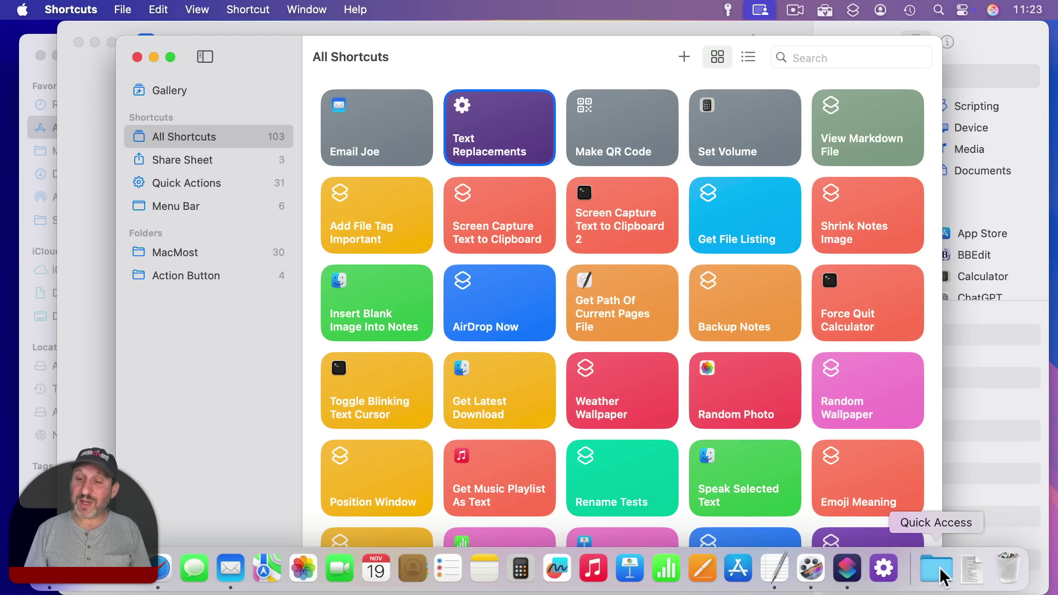
ctrl+click(883, 569)
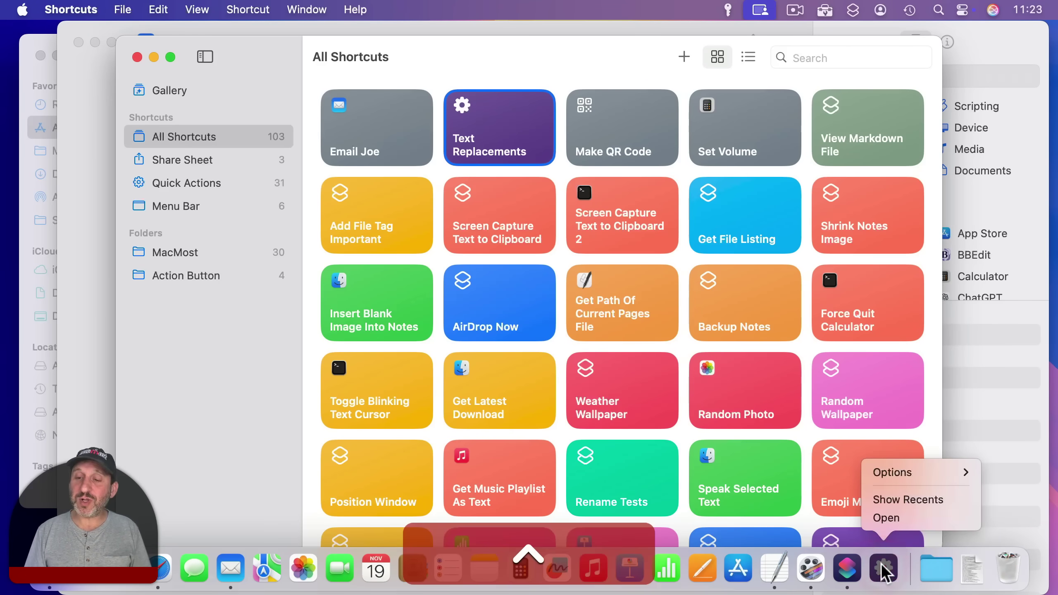
mouse_move(870, 473)
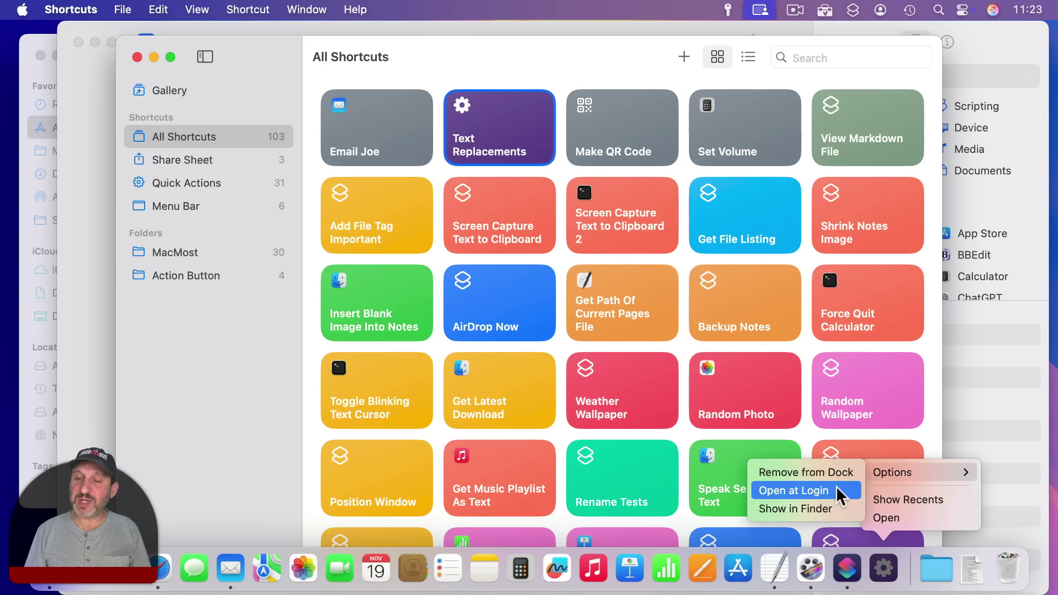
click(816, 508)
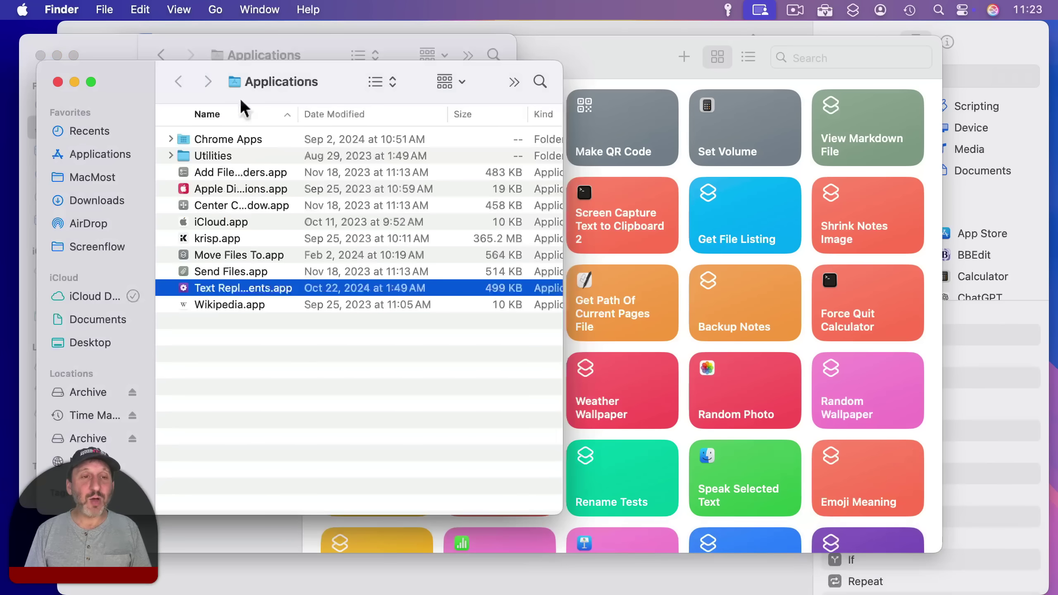
- Hide Shortcuts and move Text Replacements.app from Applications into the Quick Access folder
super+click(278, 86)
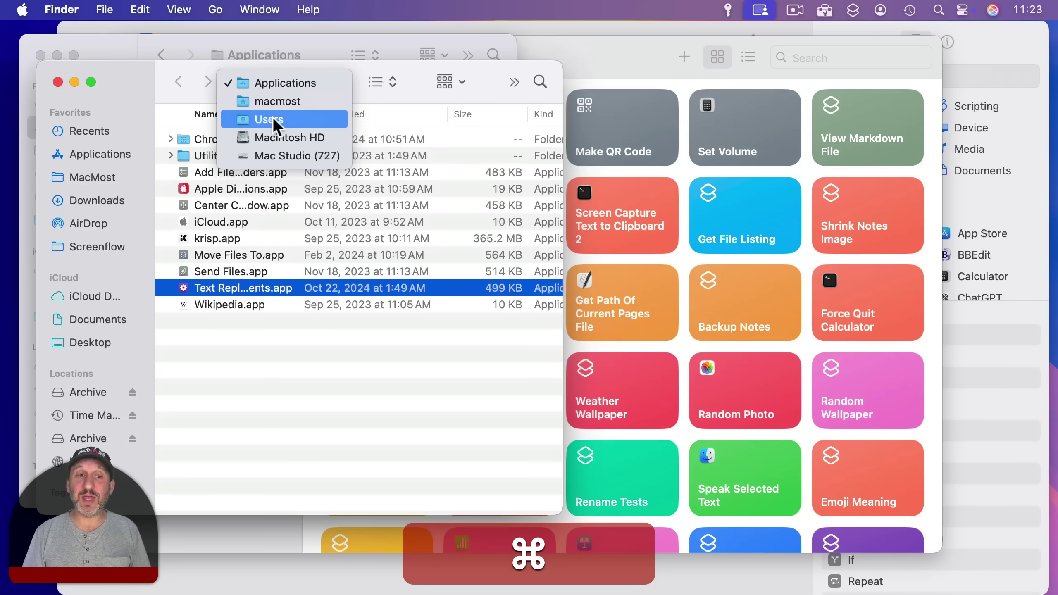
click(374, 62)
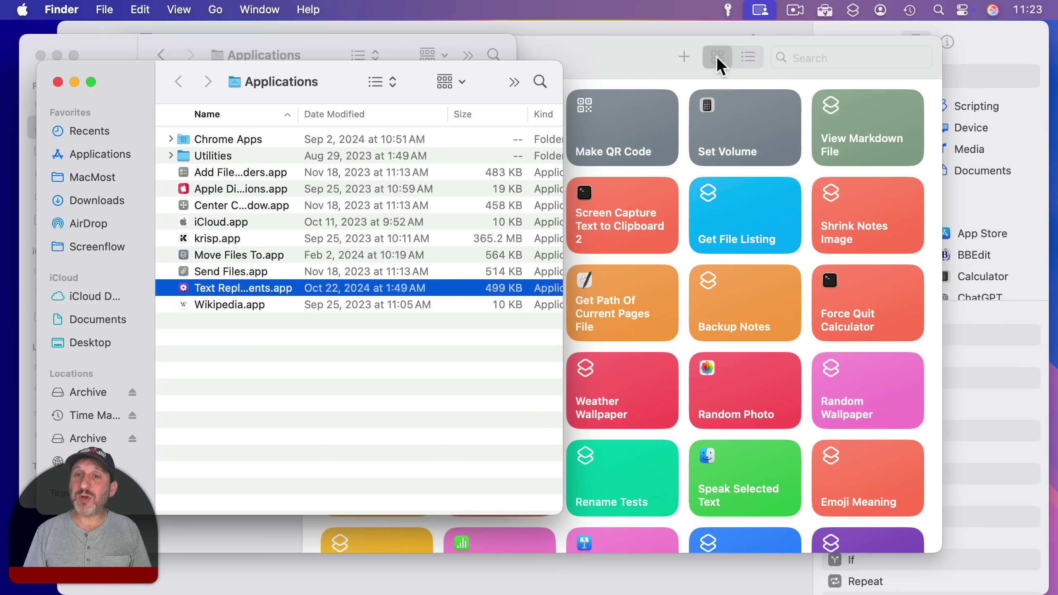
click(666, 51)
key(super+h)
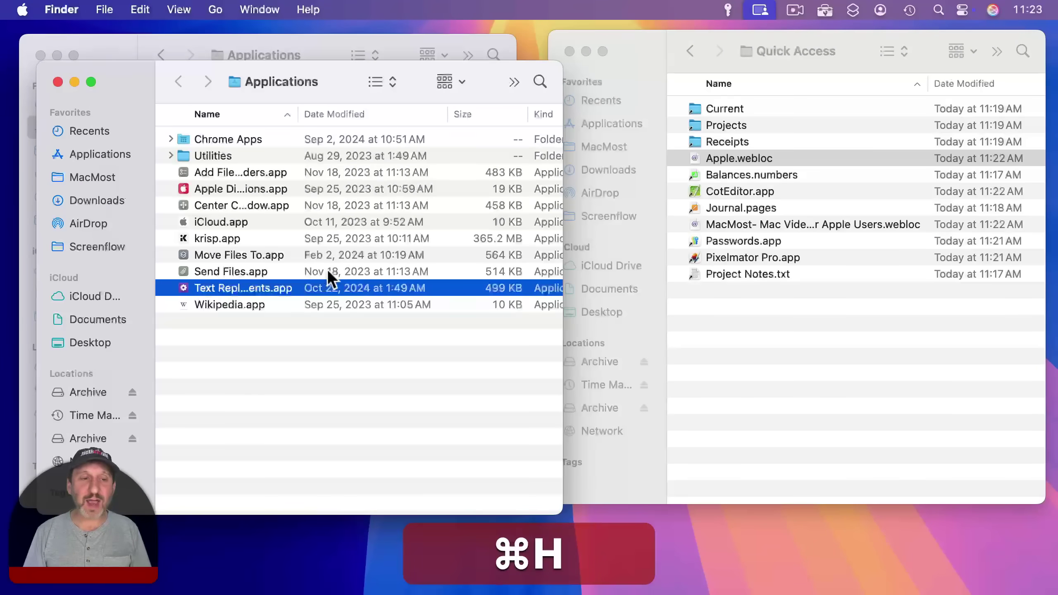
drag(208, 289, 786, 334)
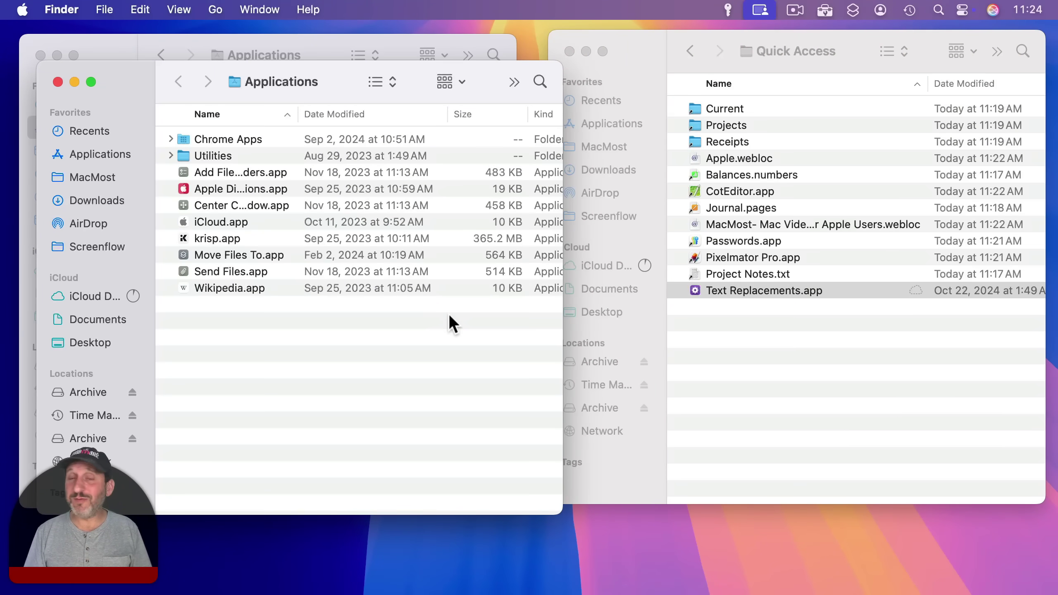
- Remove the separate Text Replacements Dock icon and launch it from the Quick Access stack
mouse_move(799, 591)
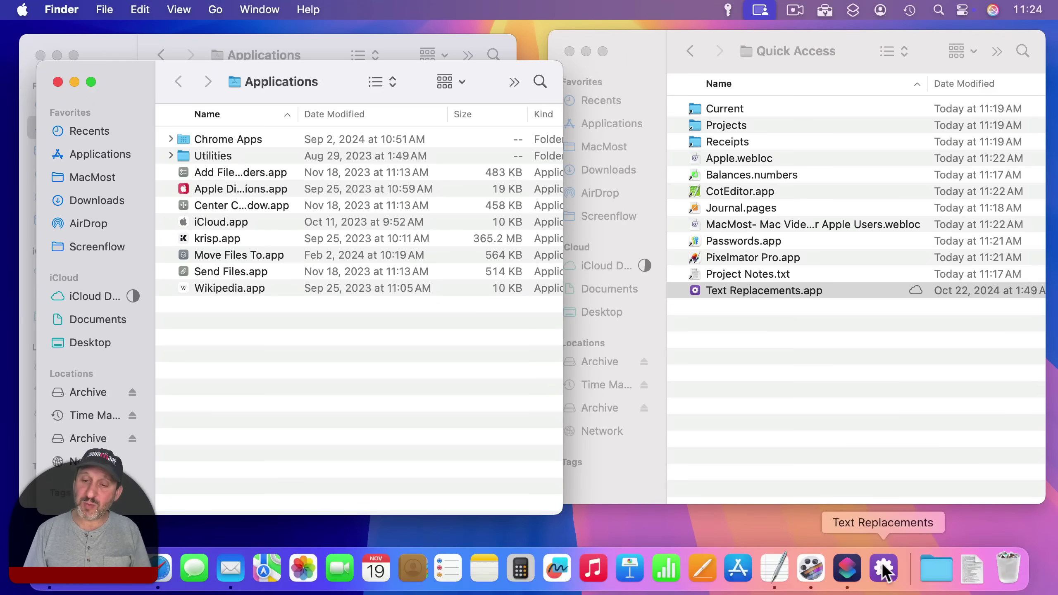
drag(878, 568, 881, 67)
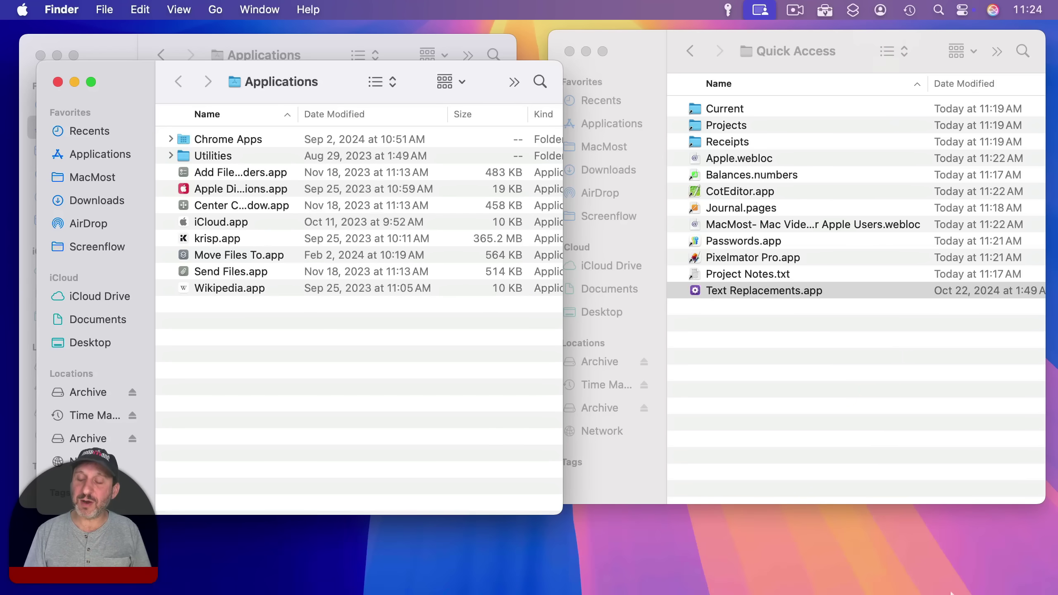
click(938, 573)
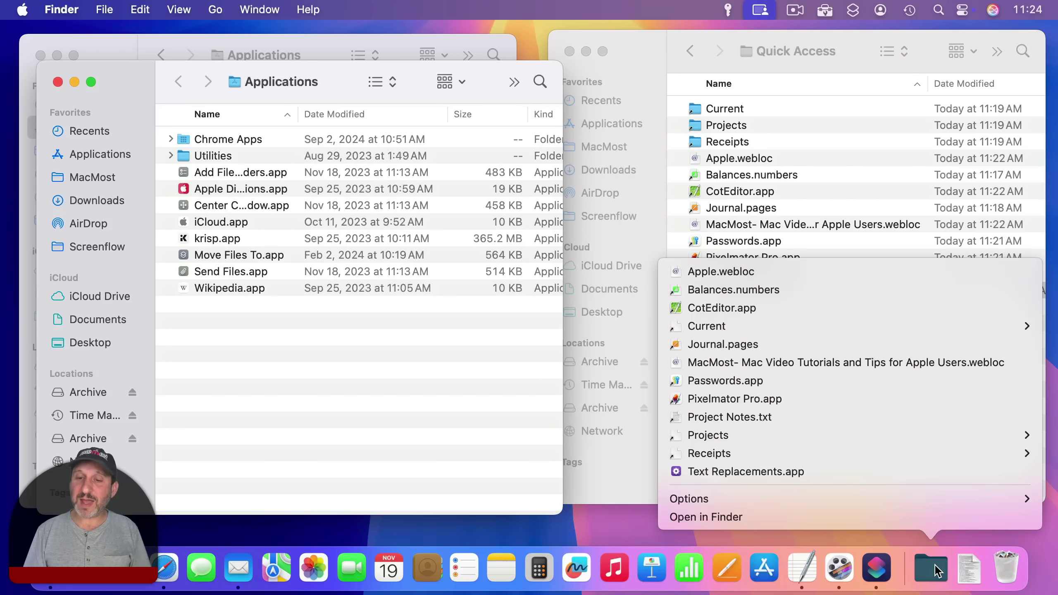
click(761, 468)
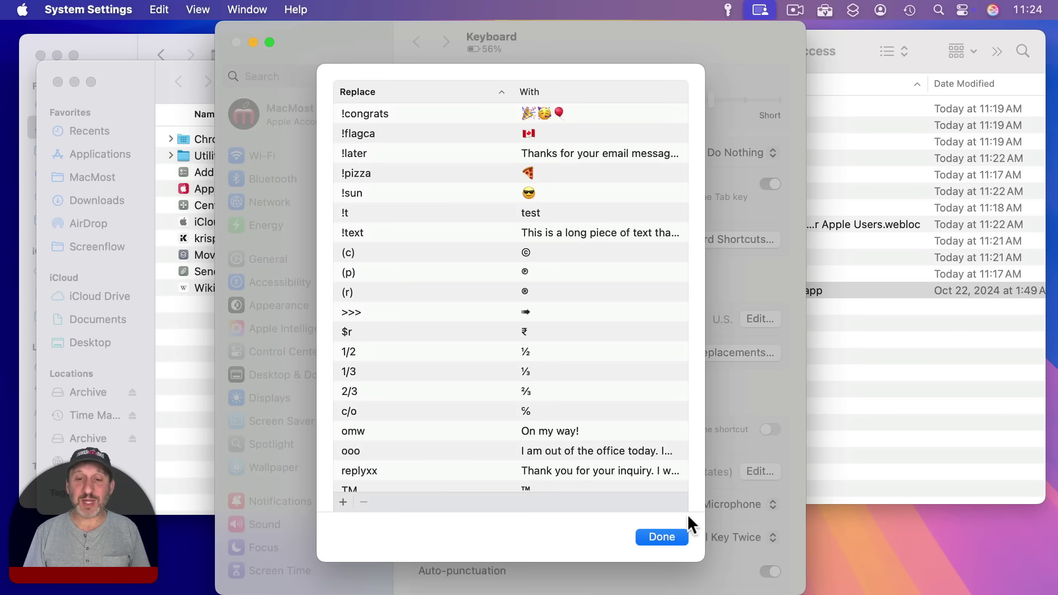
click(662, 537)
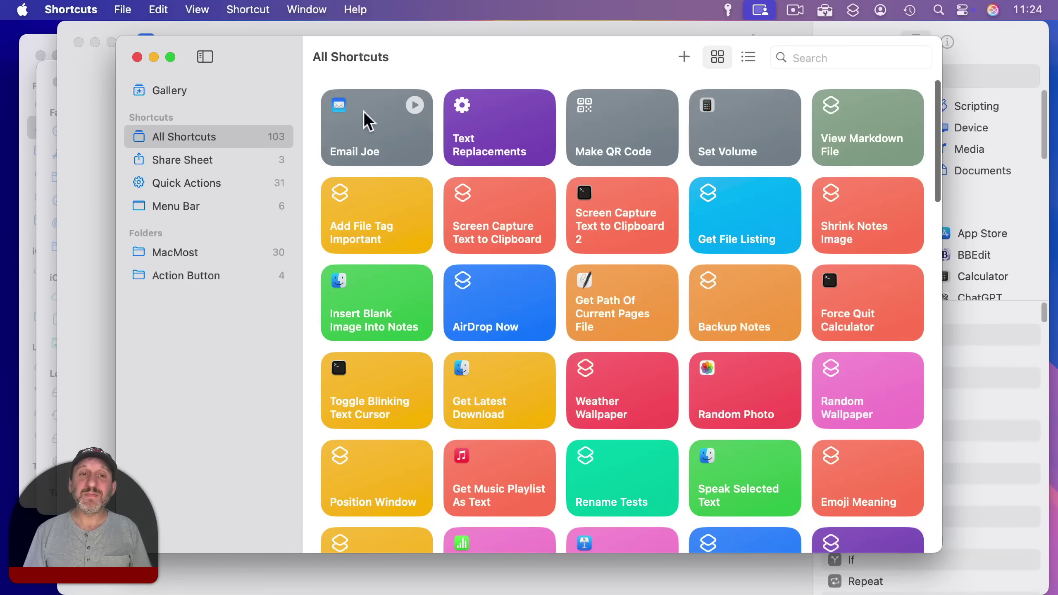
- Turn the email-sending shortcut into a Dock app via File > Add to Dock
double_click(361, 138)
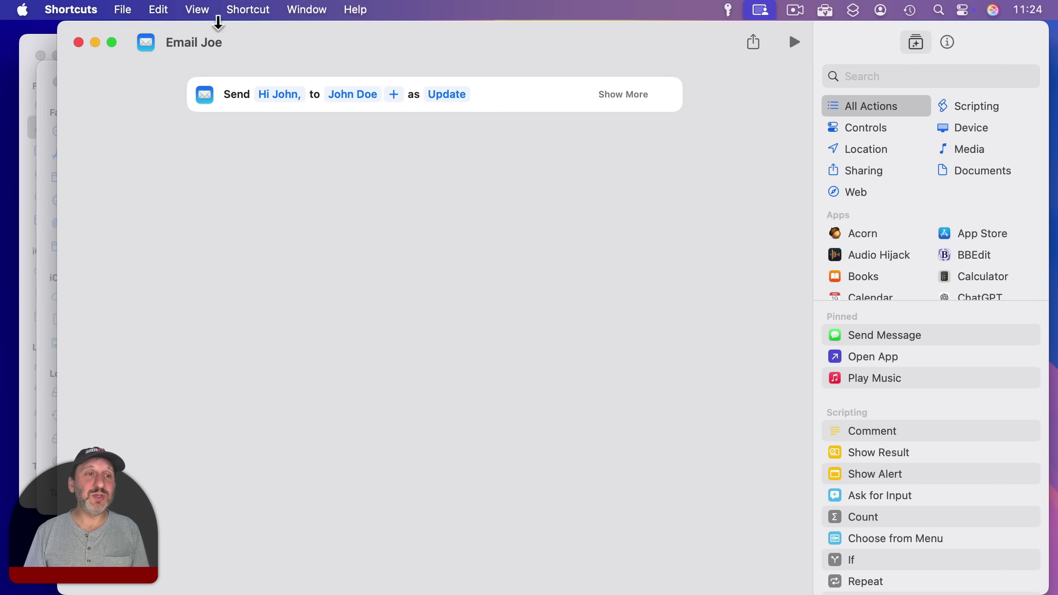
click(122, 9)
click(156, 216)
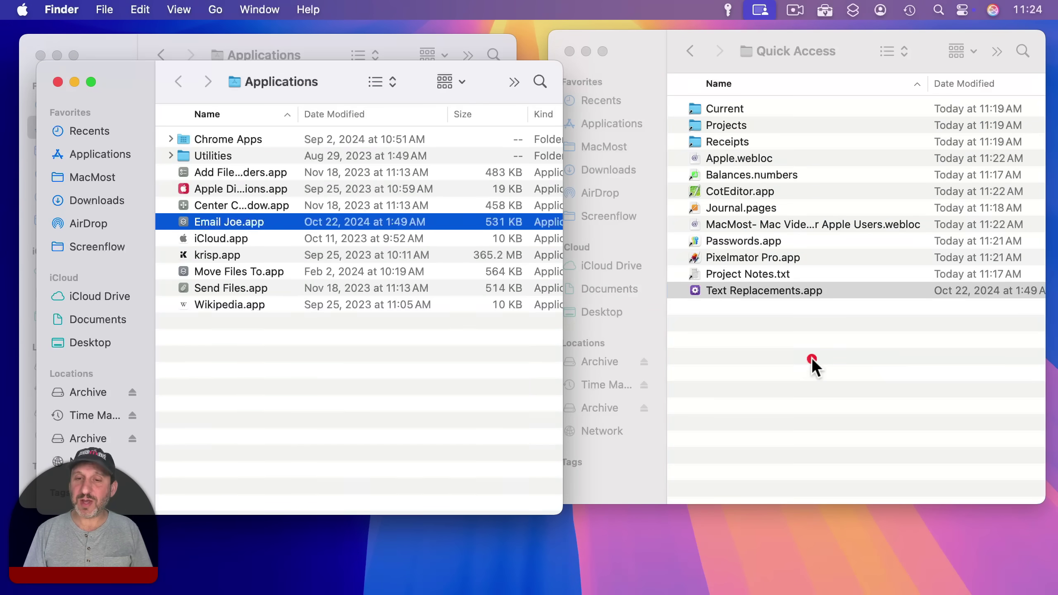
- Remove the email app's own Dock icon and run it from the Quick Access stack
mouse_move(873, 567)
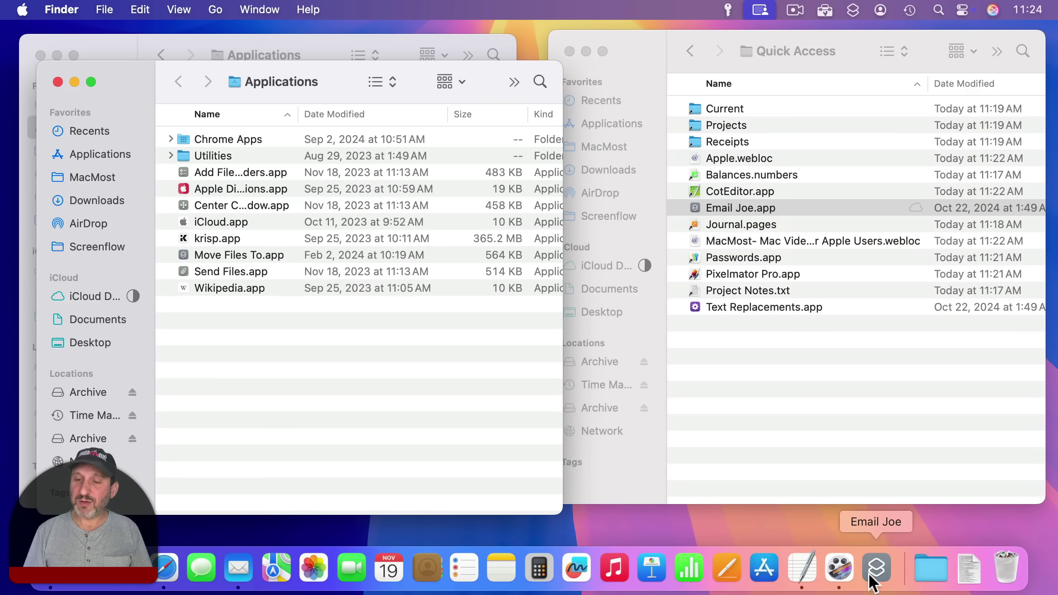
drag(873, 567, 870, 64)
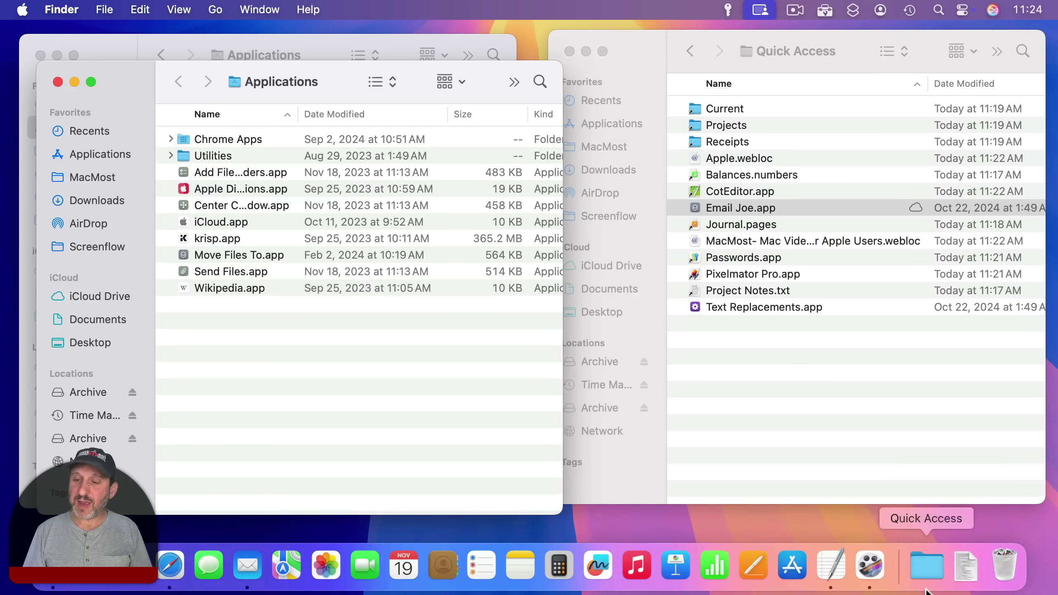
click(927, 565)
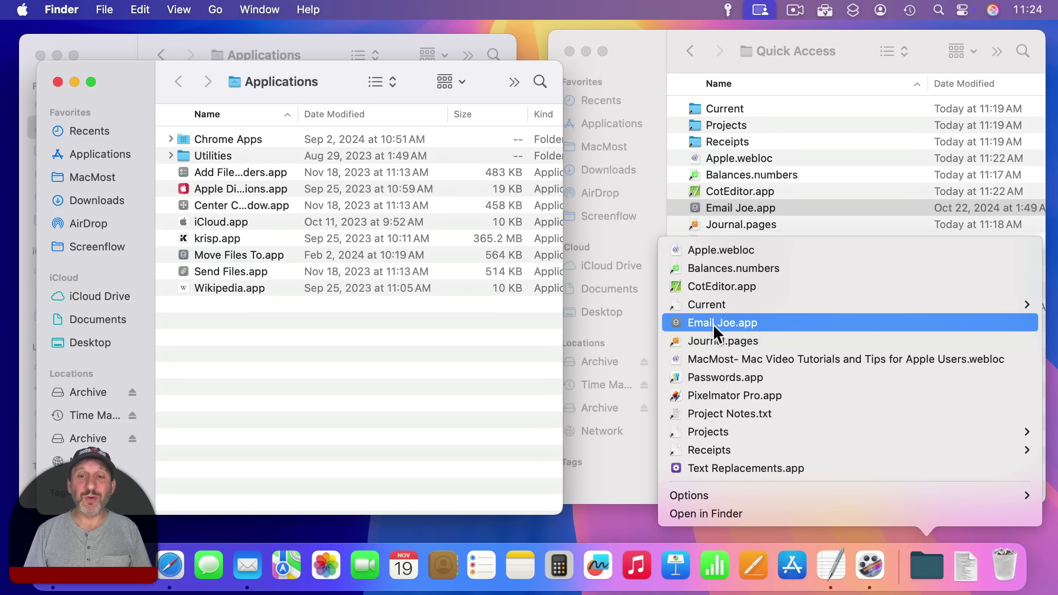
click(687, 323)
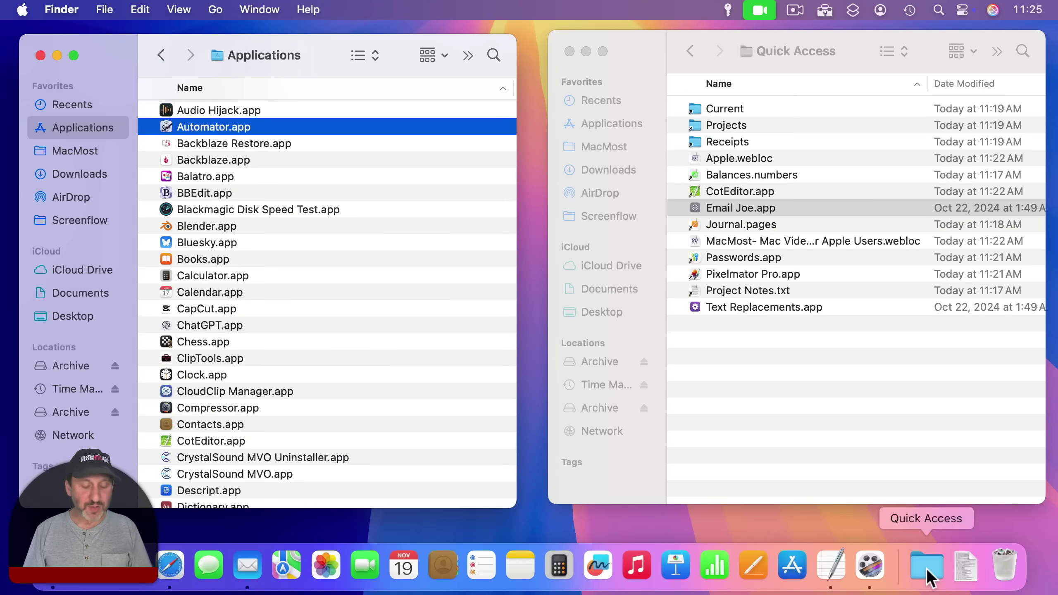
- Set the Quick Access Dock stack to Sort by Kind and check the resulting order
right_click(928, 577)
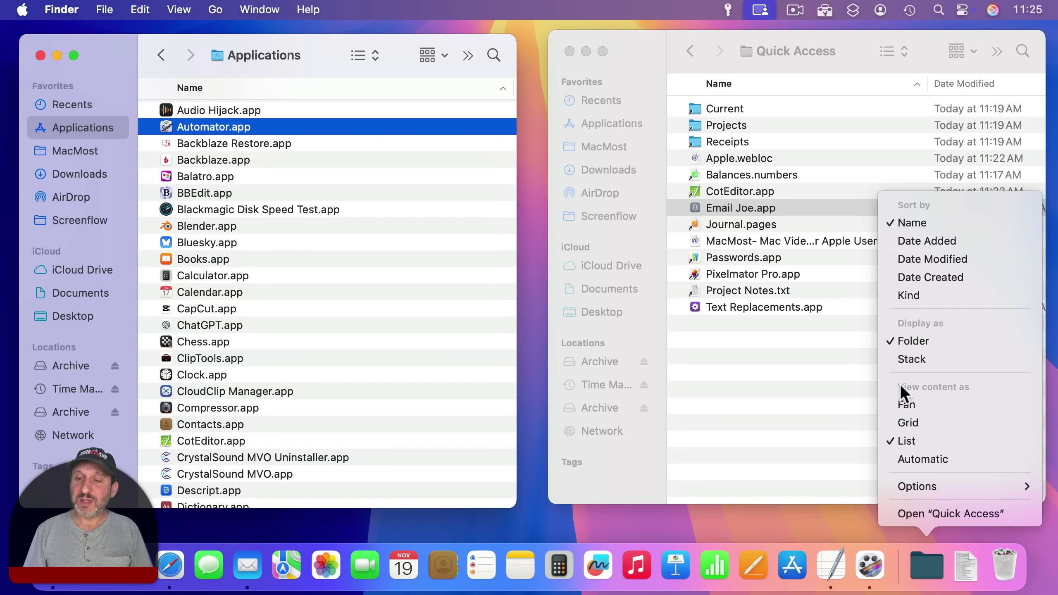
click(919, 559)
click(919, 560)
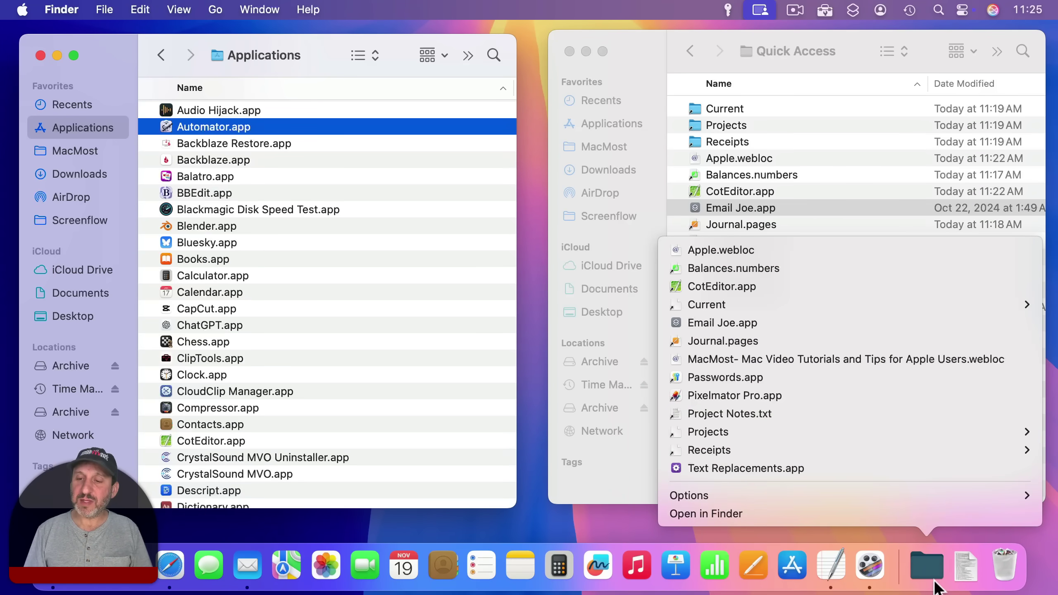
right_click(926, 565)
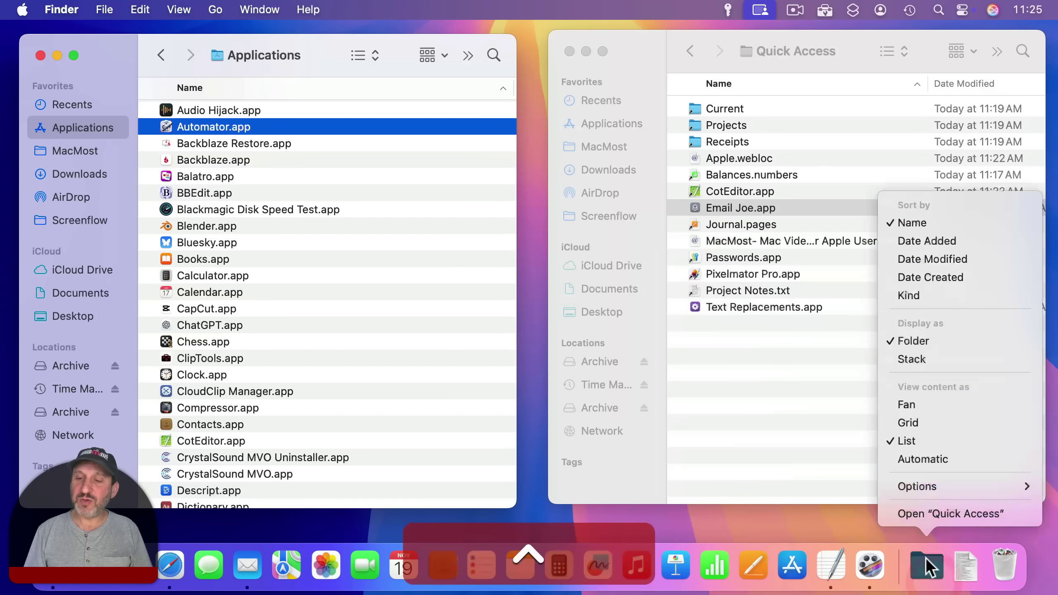
click(915, 295)
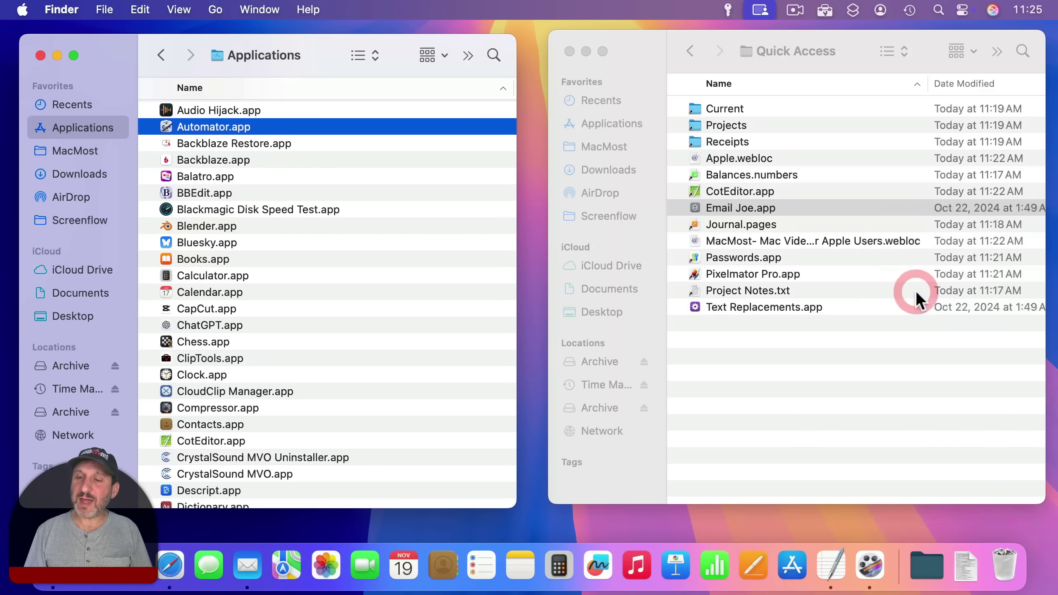
click(928, 573)
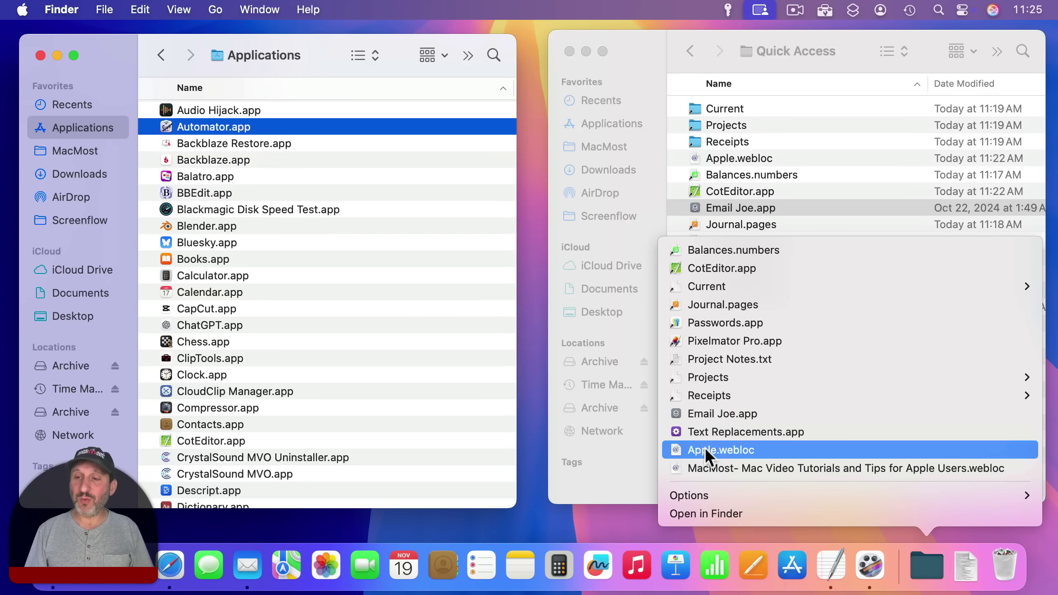
click(633, 47)
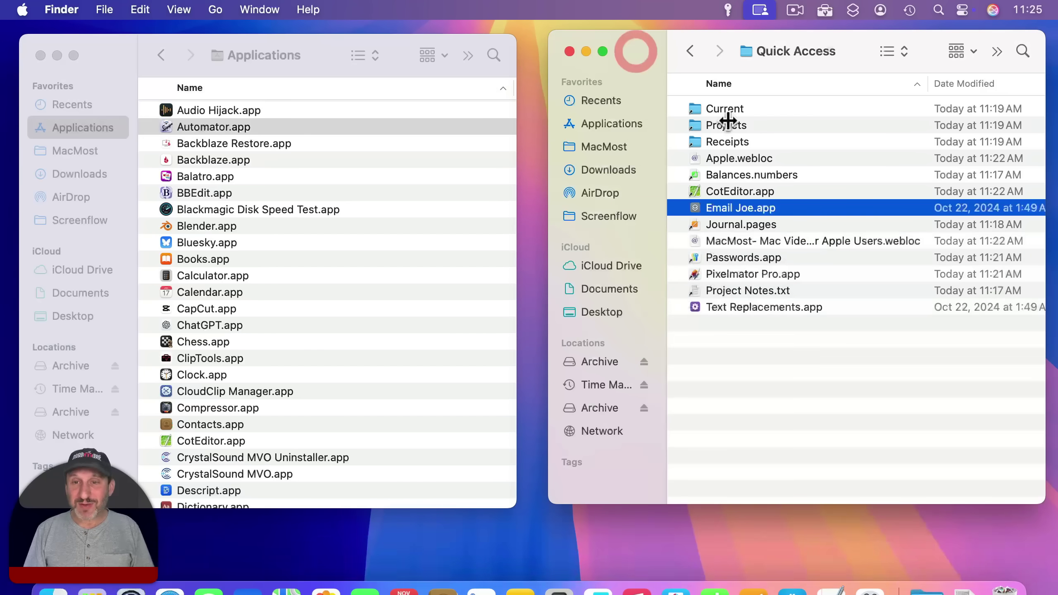
- Rename the Journal alias to '1 Journal.pages' and locate its original in Documents > Personal
click(726, 224)
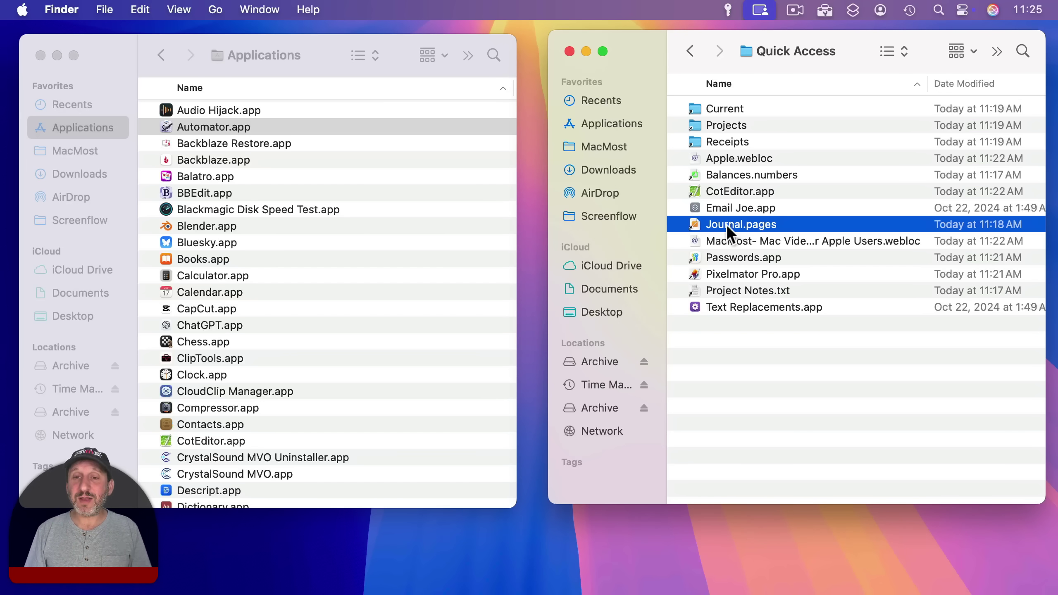
key(Return)
key(Left)
text(1)
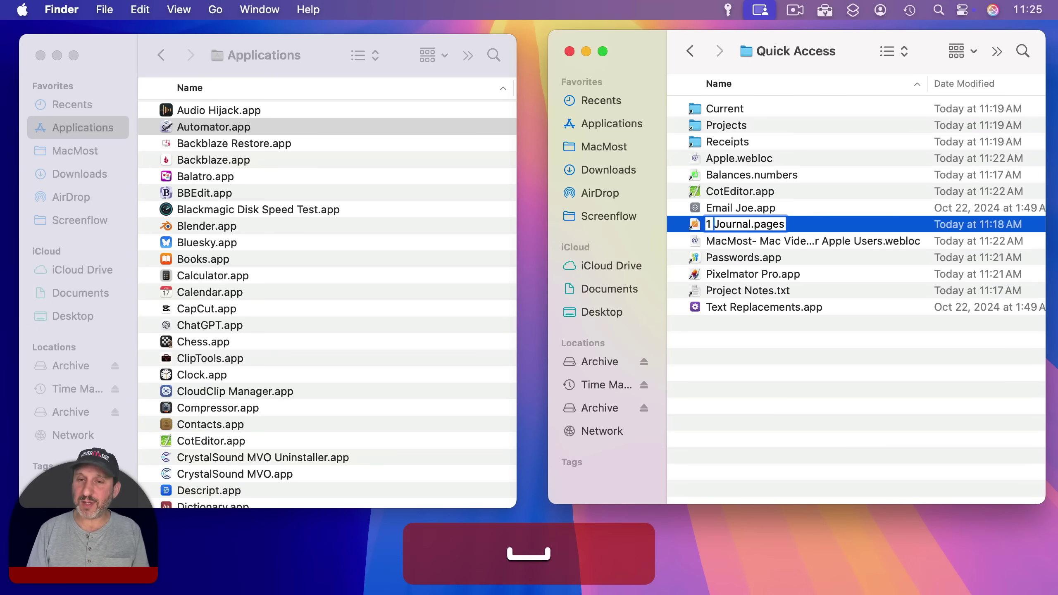
key(Return)
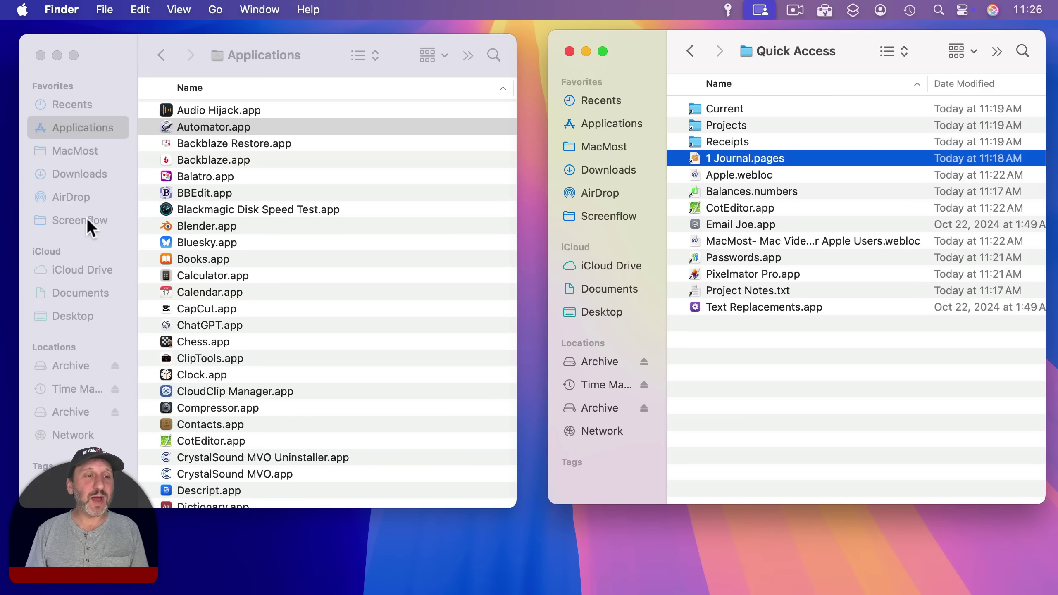
click(76, 294)
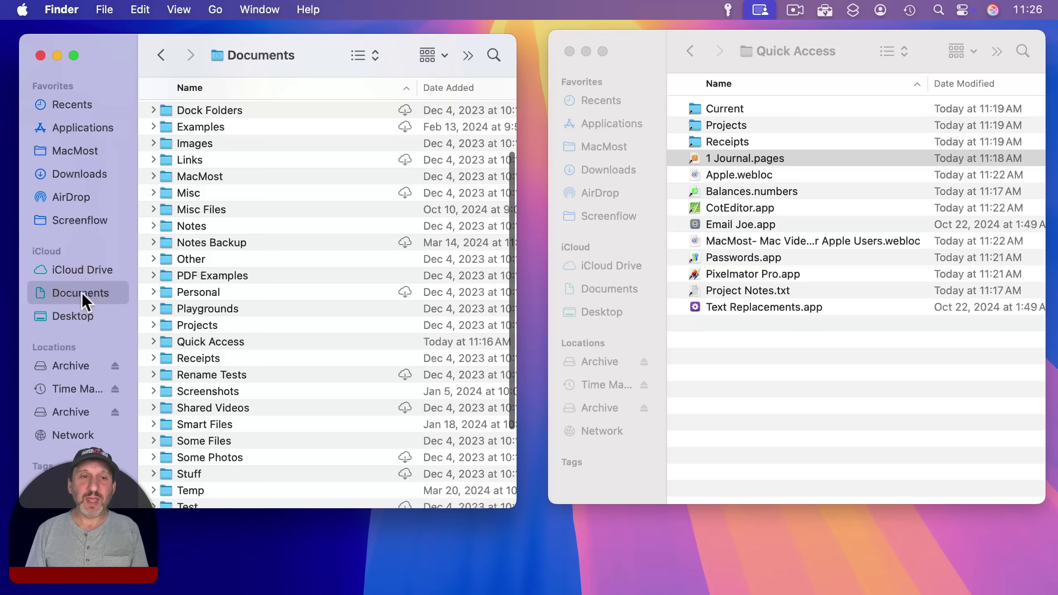
click(157, 291)
click(157, 291)
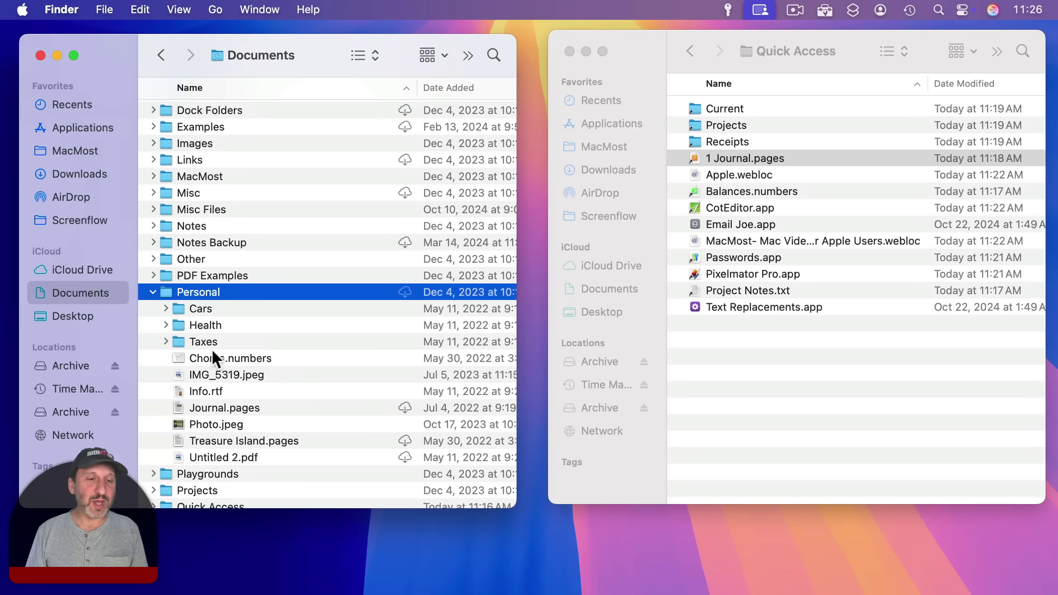
click(219, 406)
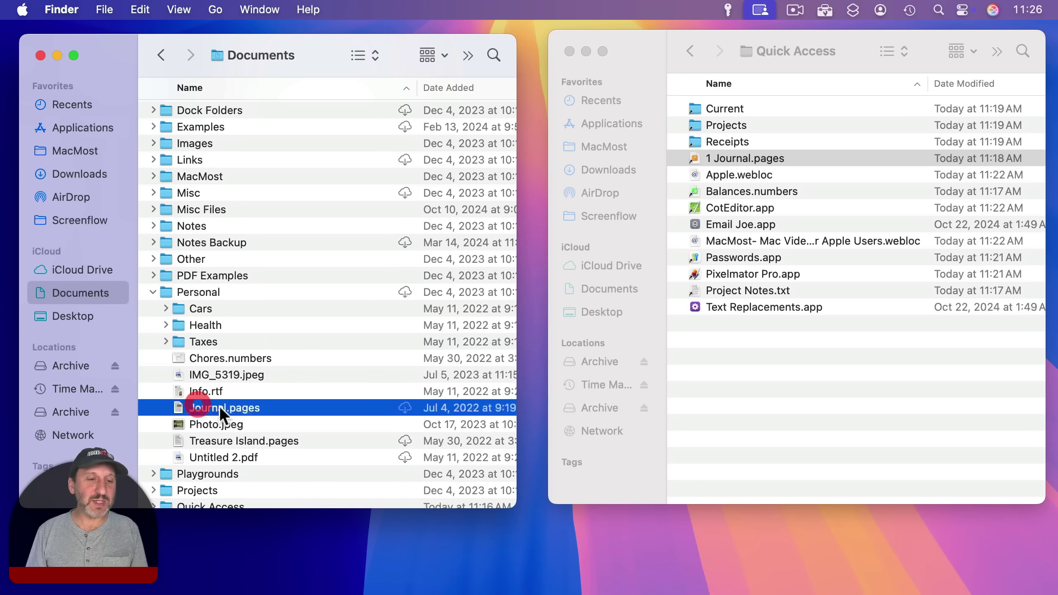
click(787, 343)
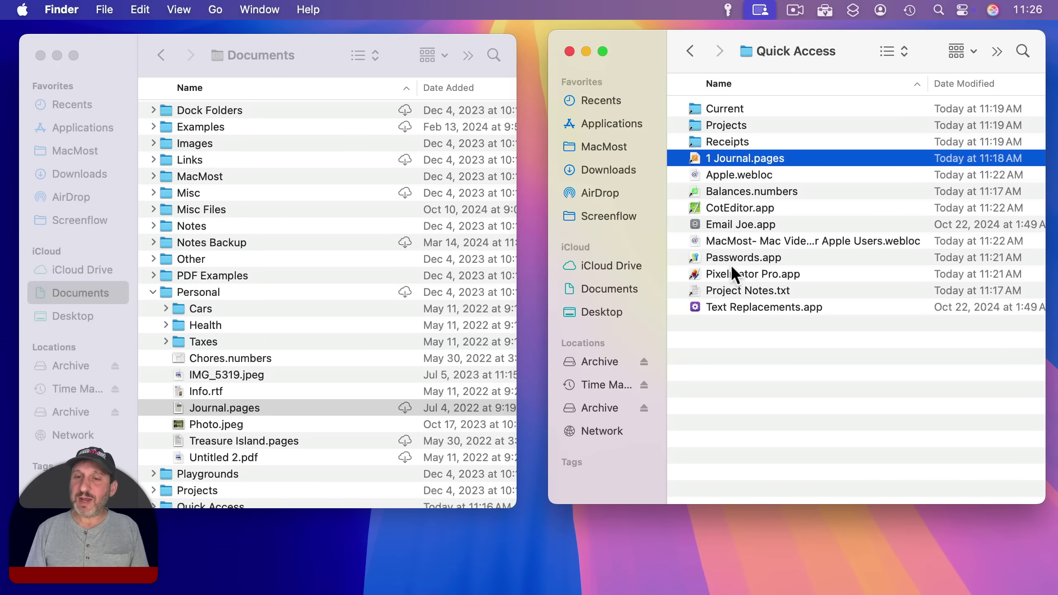
- Rename the other aliases to '2 Project Notes.txt' and '3 Balances.numbers', then check the Dock stack
click(724, 290)
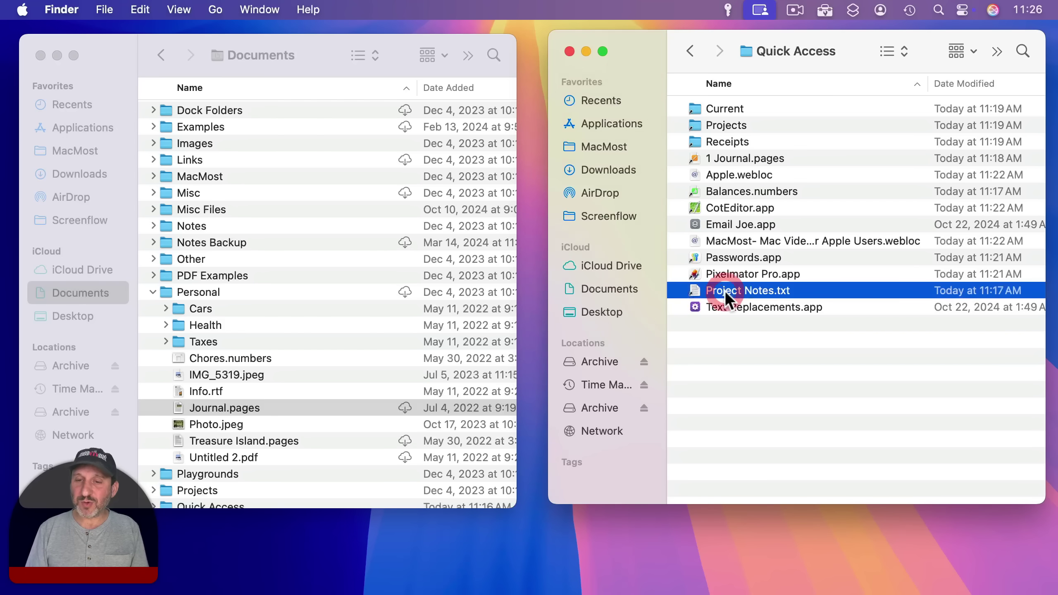
key(Return)
key(Left)
text(2)
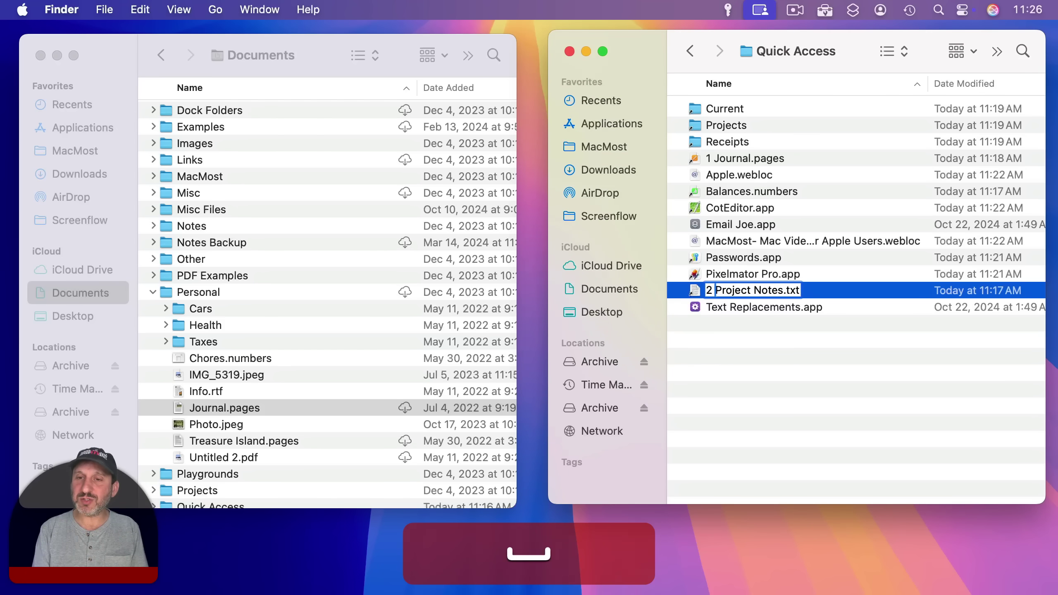
key(Return)
click(720, 208)
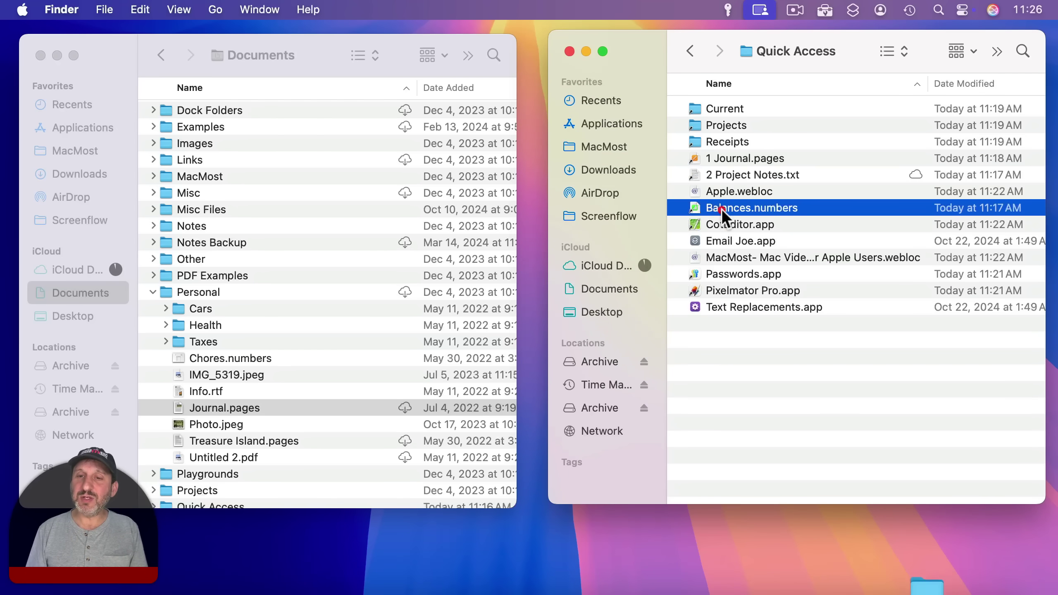
key(Return)
key(Left)
text(3)
key(Return)
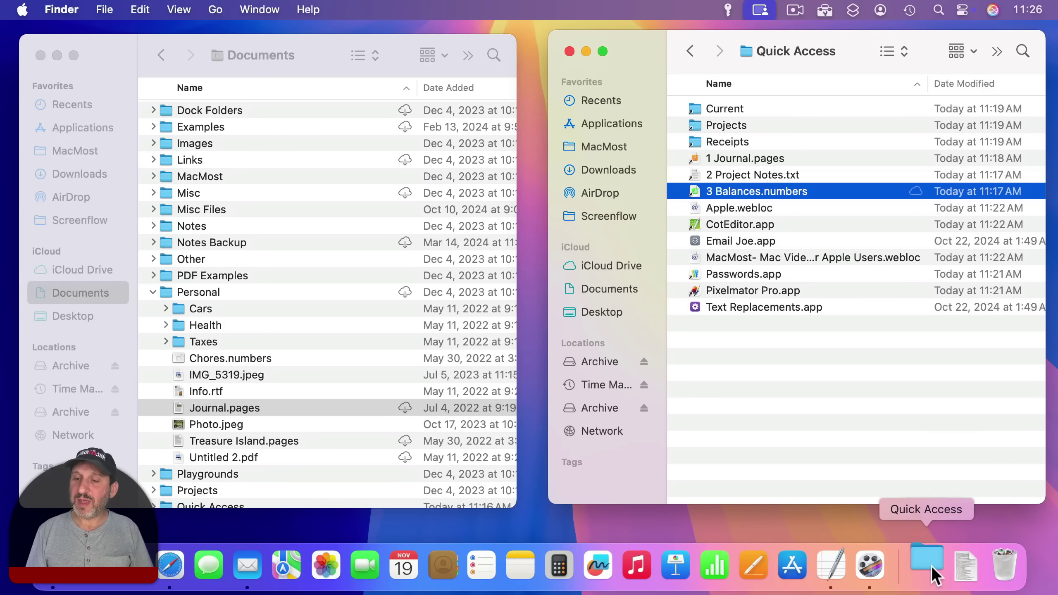
click(933, 571)
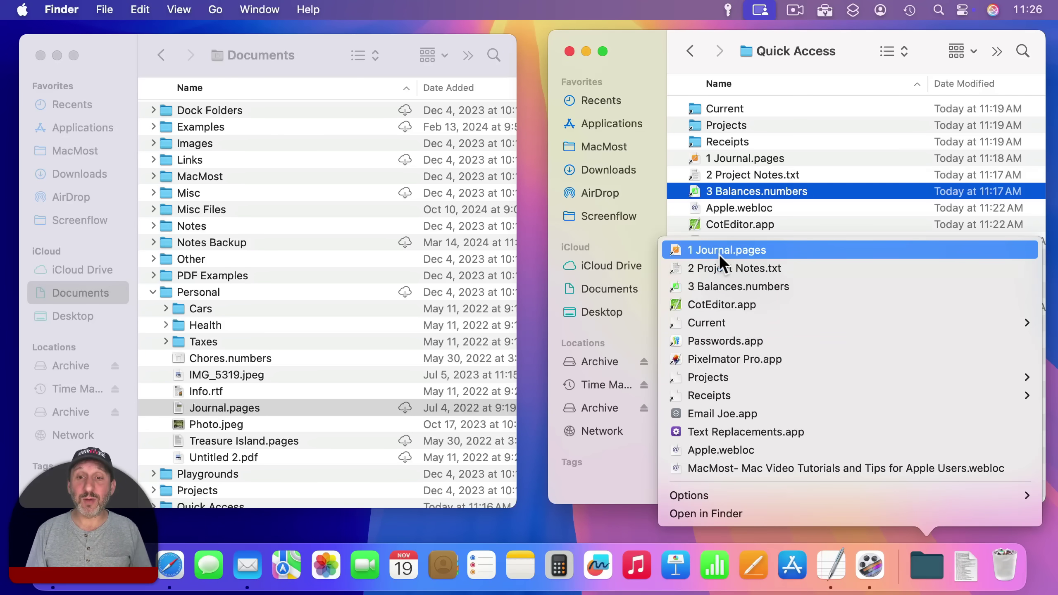
- Insert a folder emoji before the Current folder name and copy the emoji
click(795, 34)
click(716, 105)
key(Return)
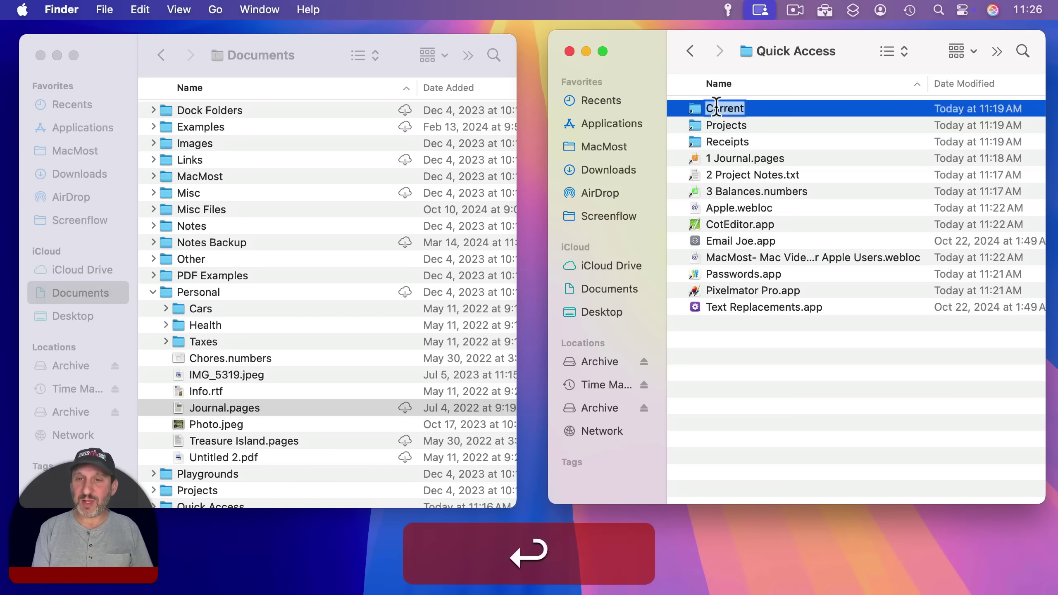
key(Left)
text(Folder)
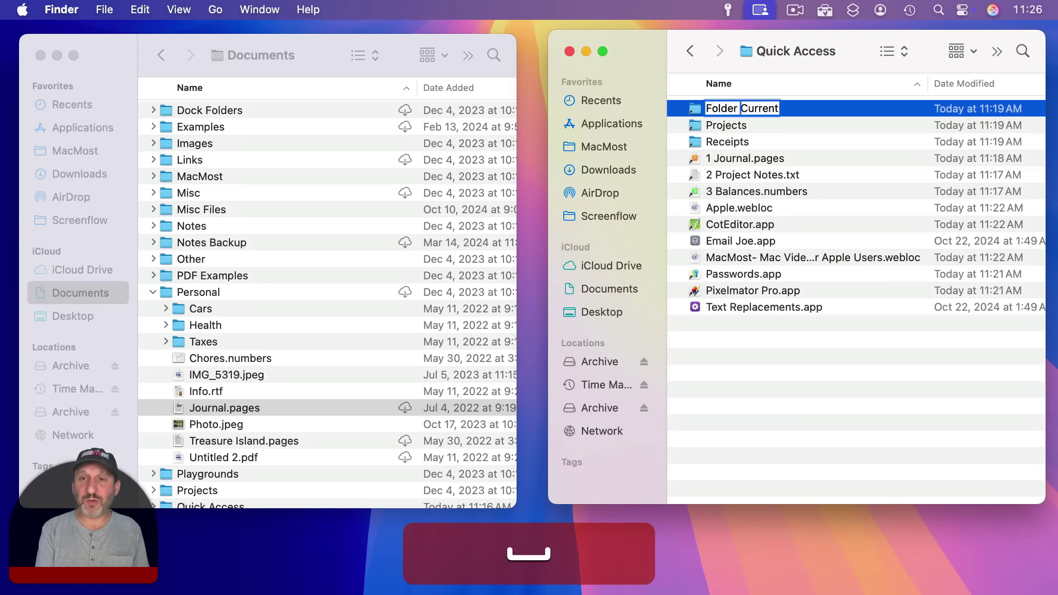
key(BackSpace)
key(BackSpace)
key(BackSpace)
key(BackSpace)
key(BackSpace)
key(BackSpace)
key(BackSpace)
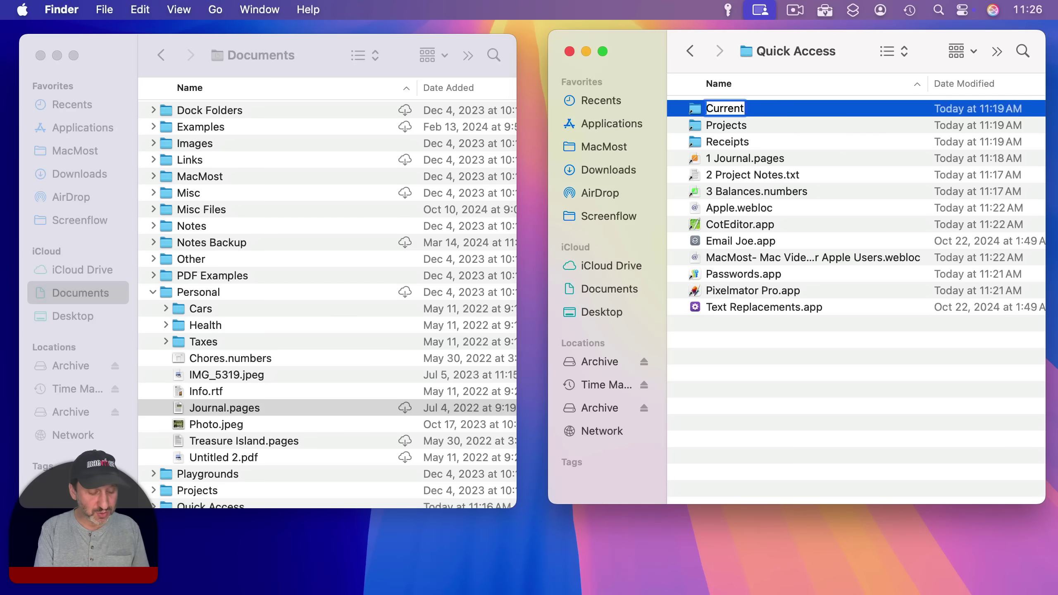
key(ctrl+super+space)
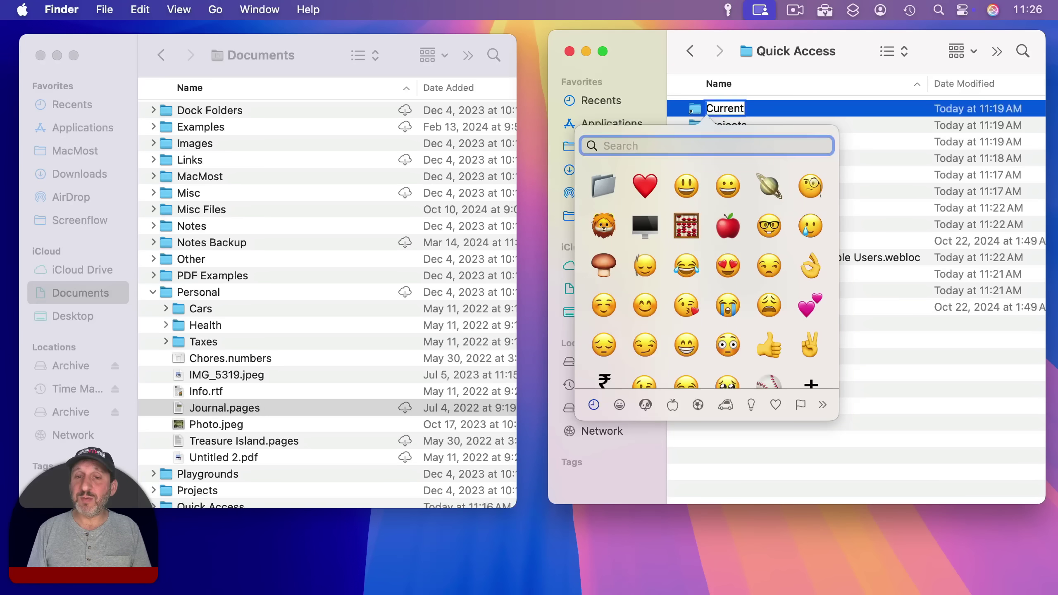
text(folder)
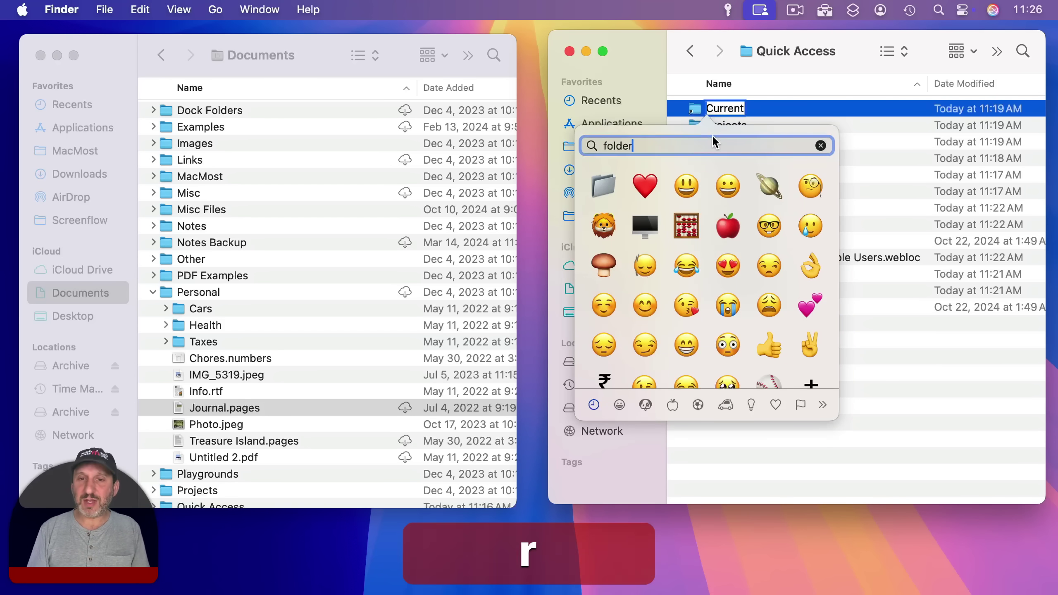
click(608, 178)
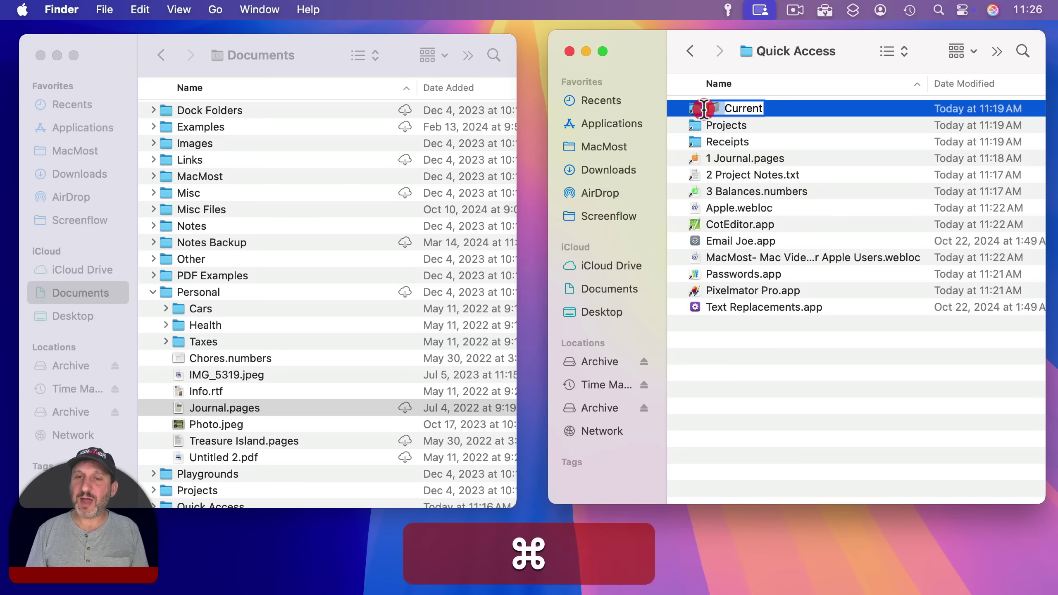
key(cmd+c)
- Paste the folder emoji before Projects and Receipts, then check the names in the Dock stack
click(713, 126)
key(Return)
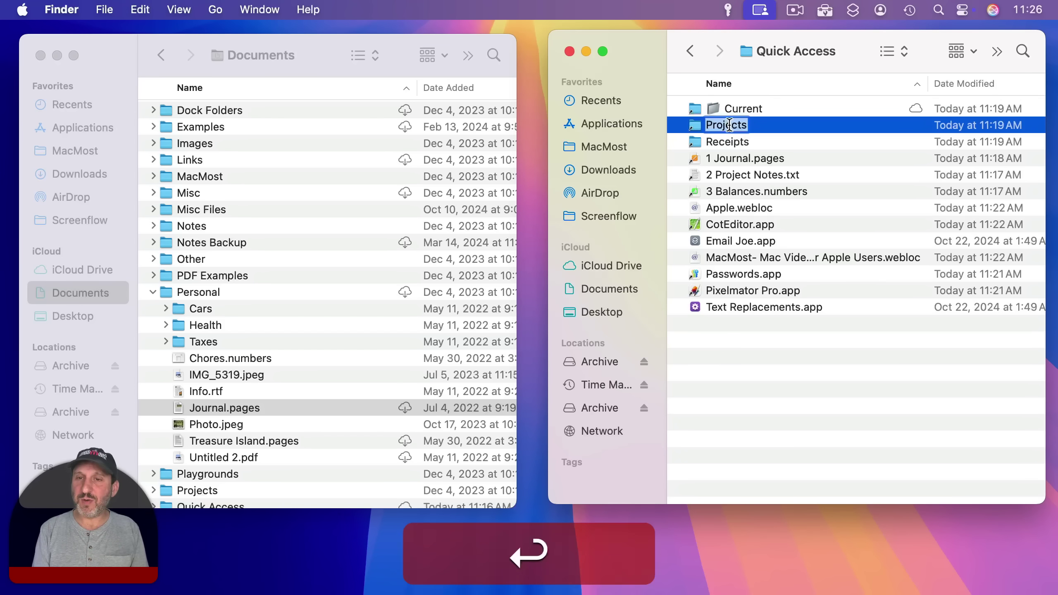
key(Left)
key(super+v)
click(713, 141)
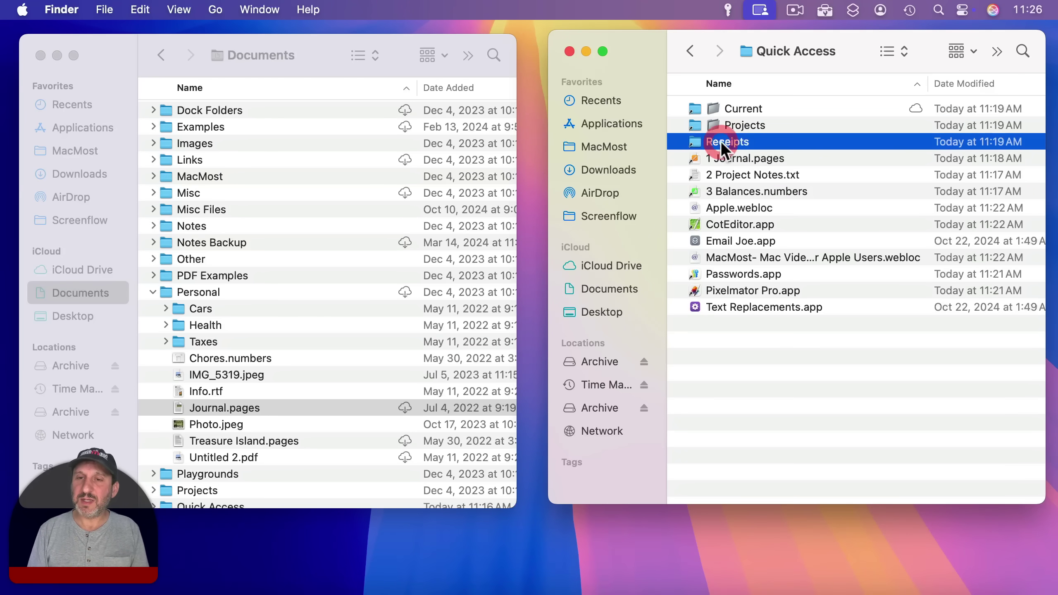
key(Return)
key(Left)
key(super+v)
key(super+Return)
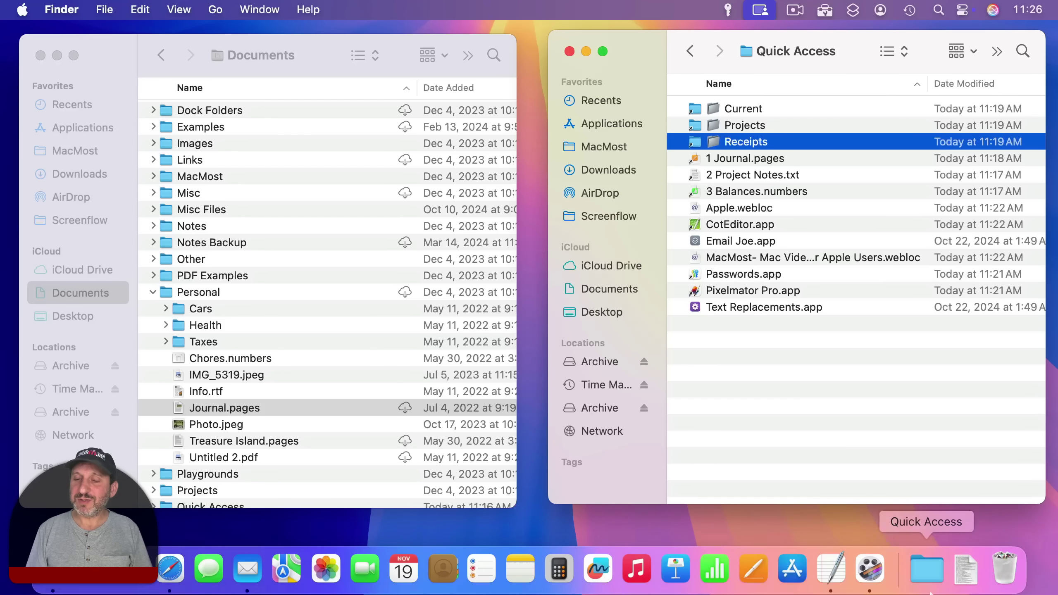
click(926, 565)
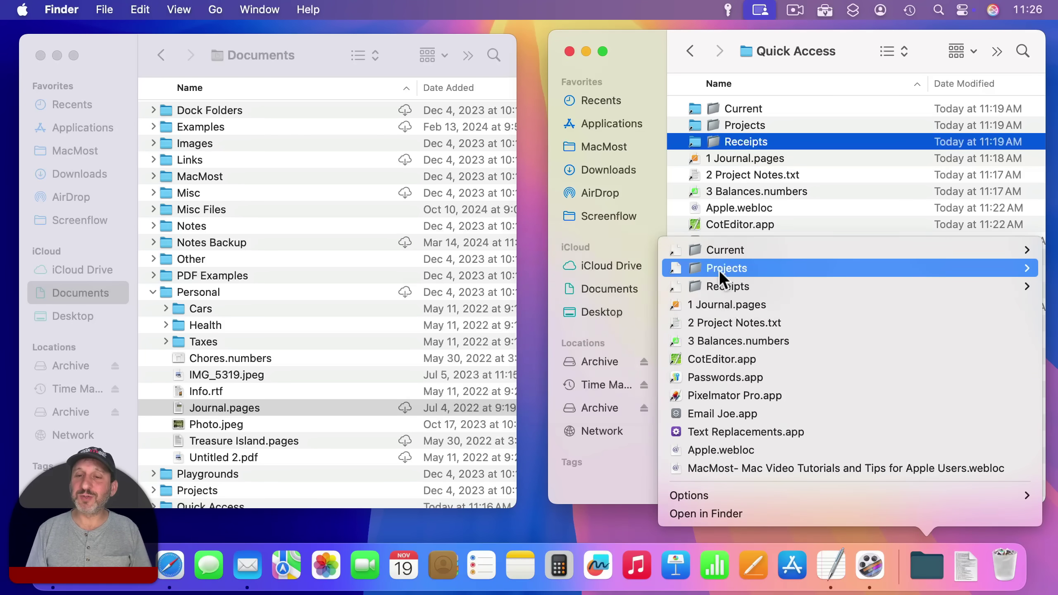
mouse_move(723, 252)
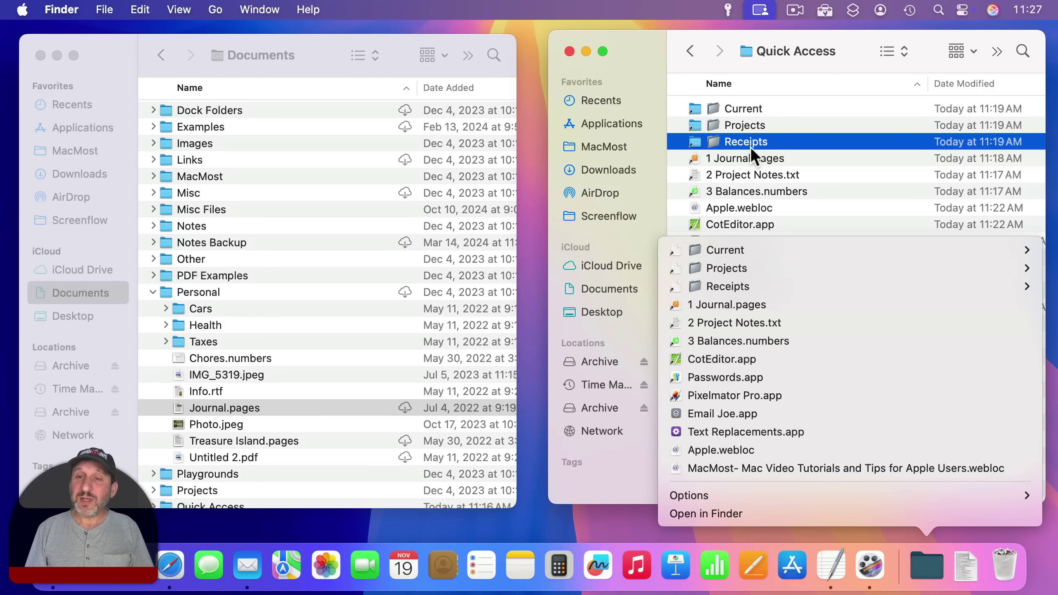
click(738, 66)
- Create an Apps folder and move the CotEditor, Passwords and Pixelmator Pro aliases into it
click(802, 373)
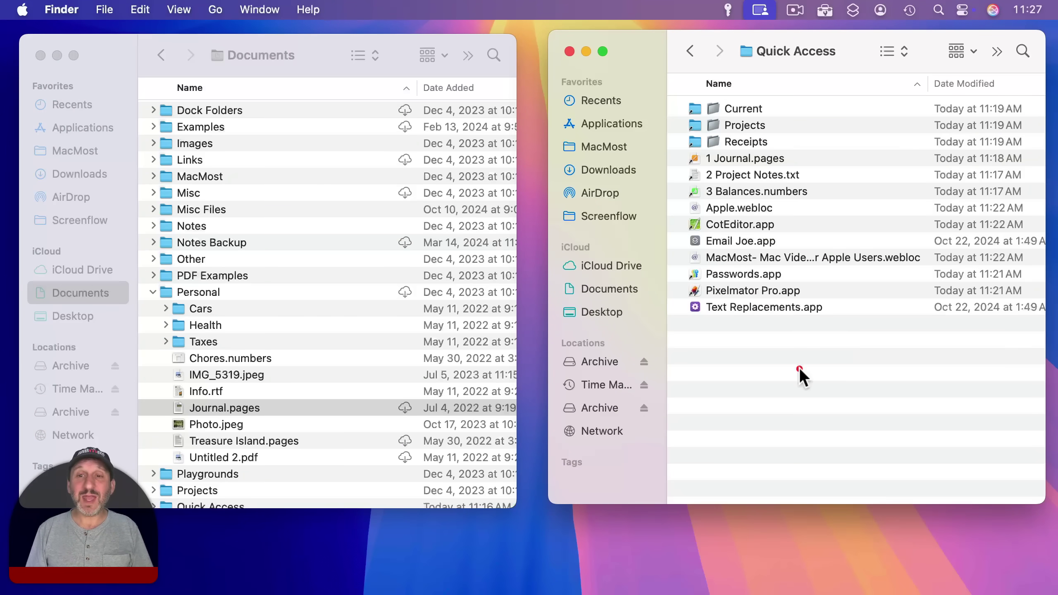
click(109, 10)
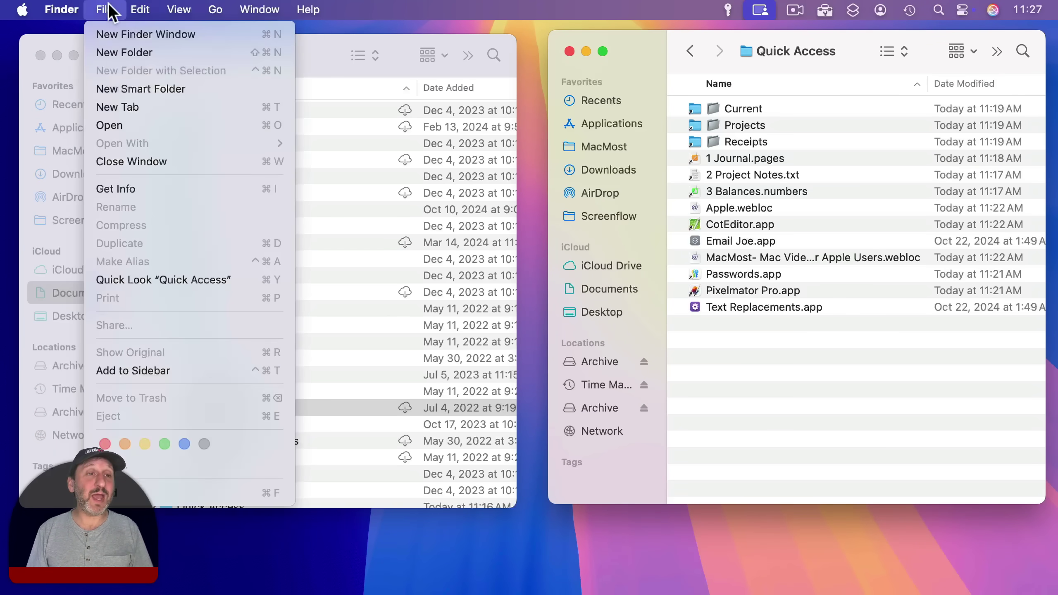
click(118, 53)
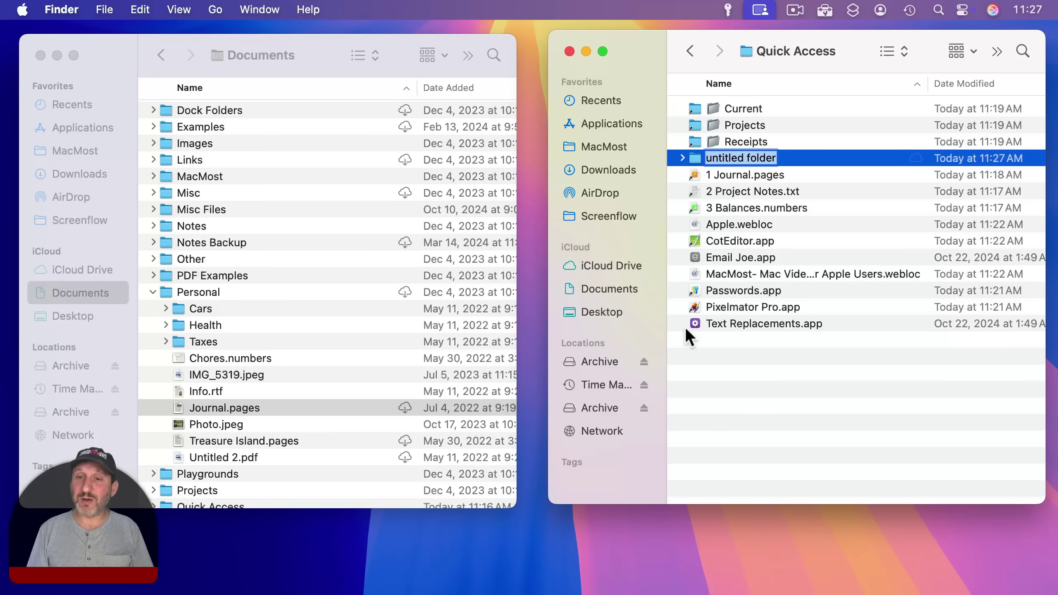
text(Apps)
key(Return)
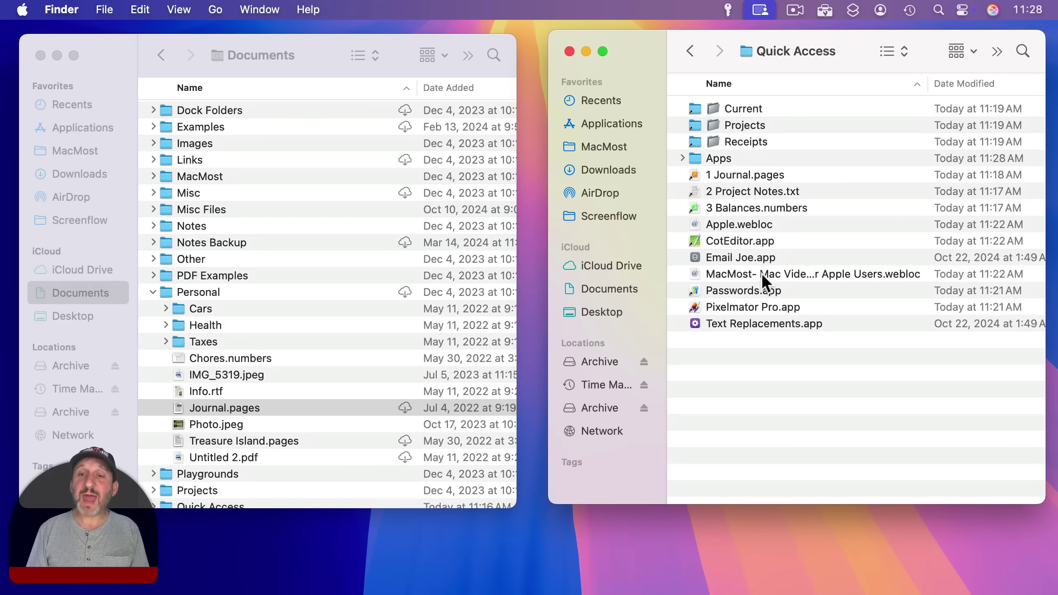
click(732, 302)
super+click(724, 290)
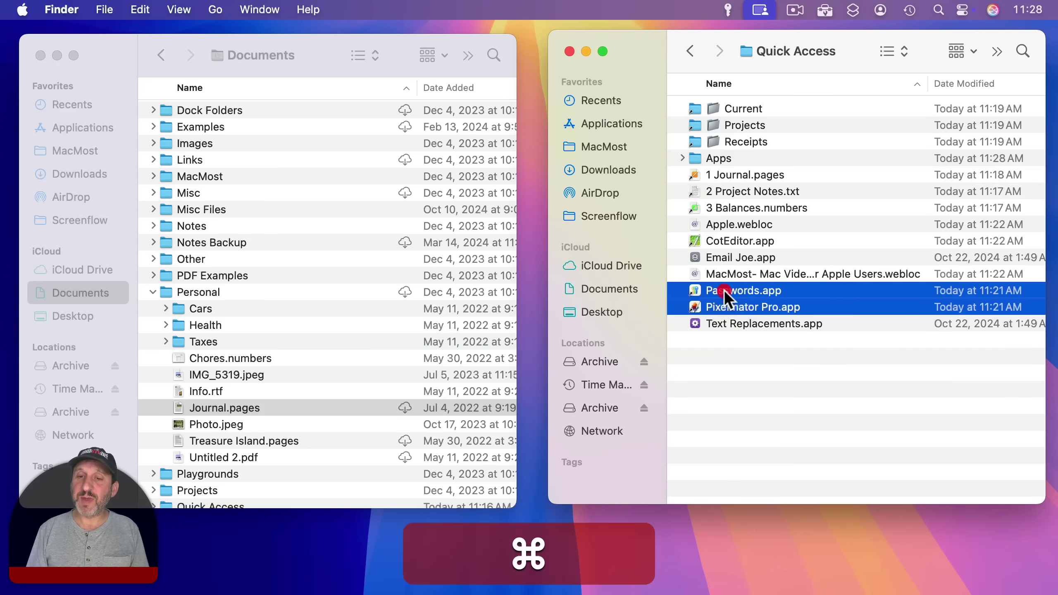
super+click(725, 242)
drag(726, 242, 713, 159)
- Create a Links folder, rename the MacMost link to MacMost.webloc, and move both weblocs into it
click(741, 328)
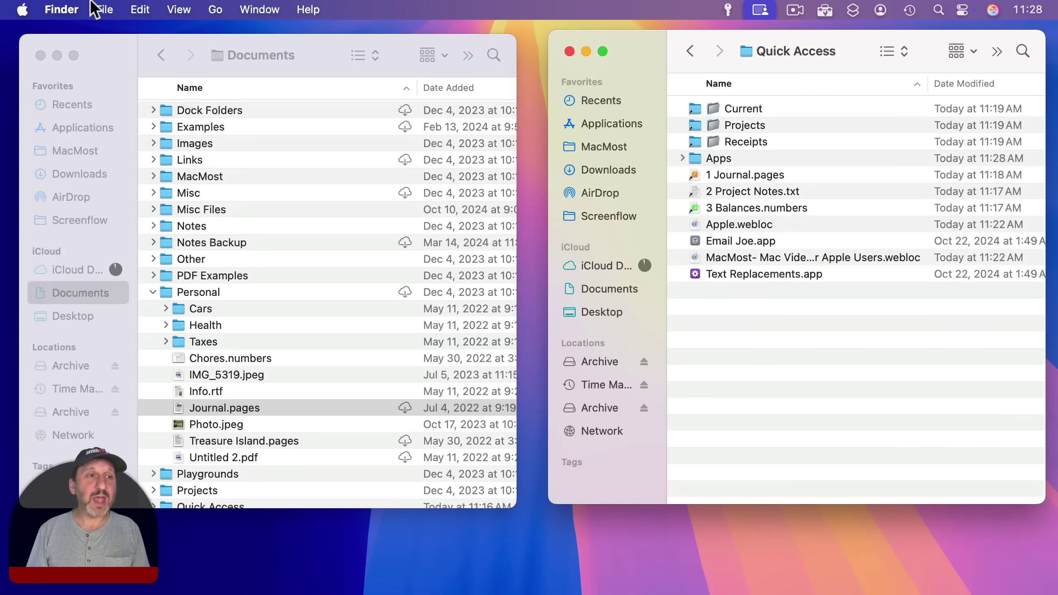
click(104, 9)
click(109, 53)
text(Links)
key(Return)
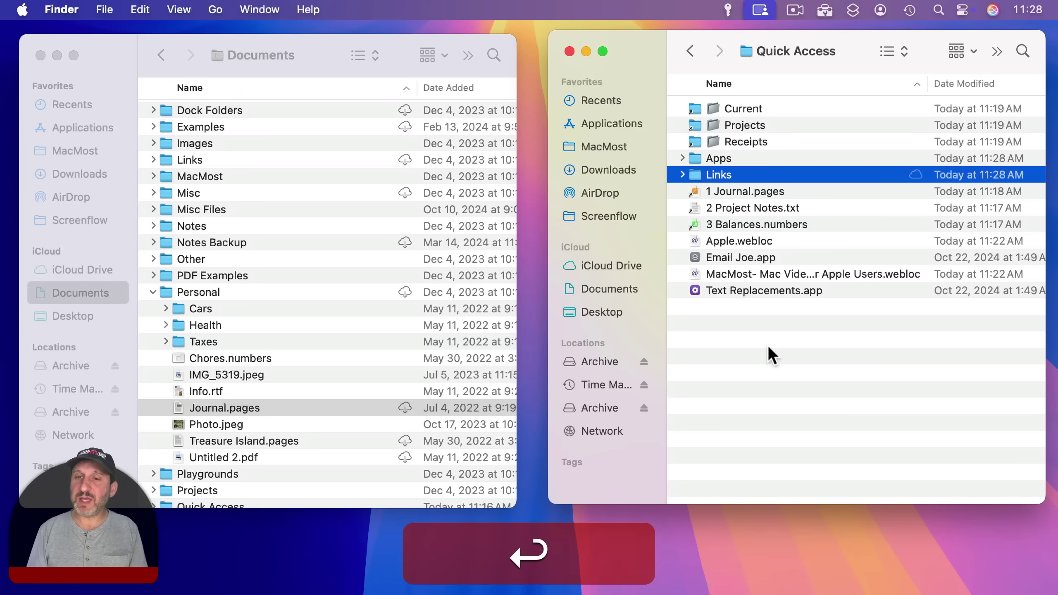
drag(725, 241, 724, 183)
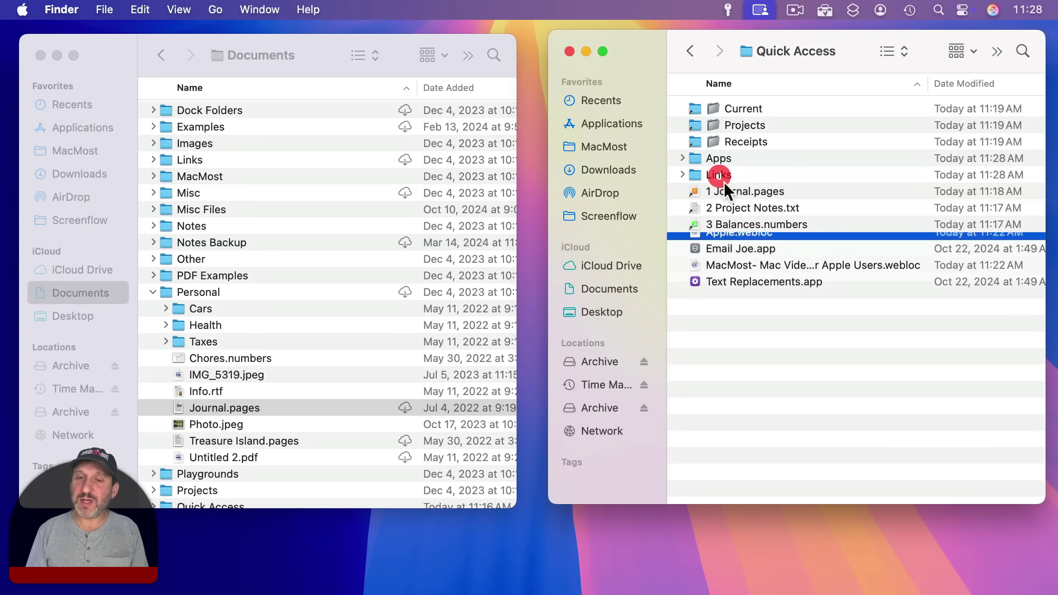
click(732, 254)
key(Return)
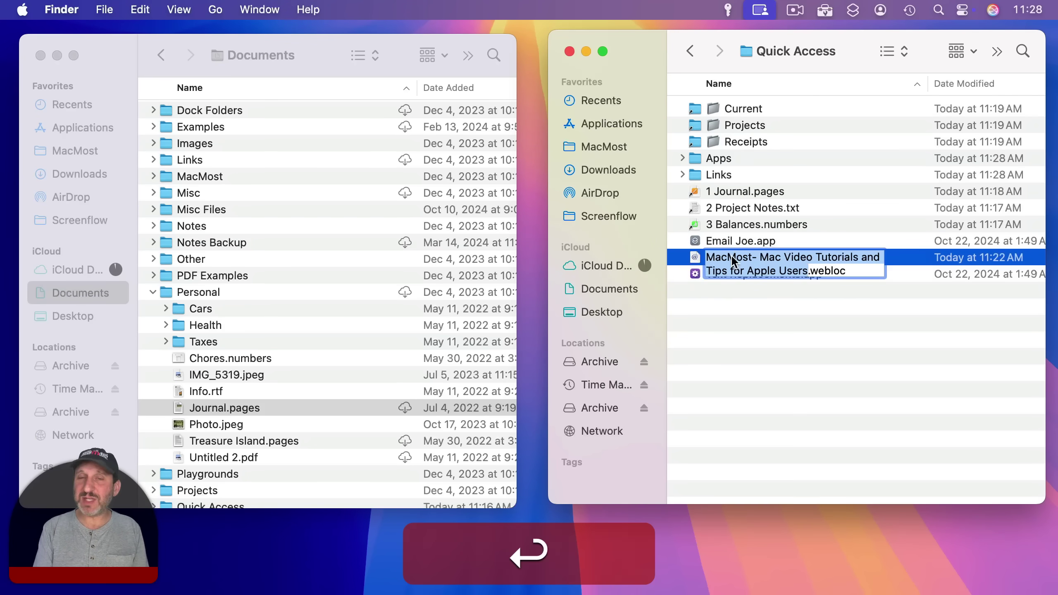
text(Ma)
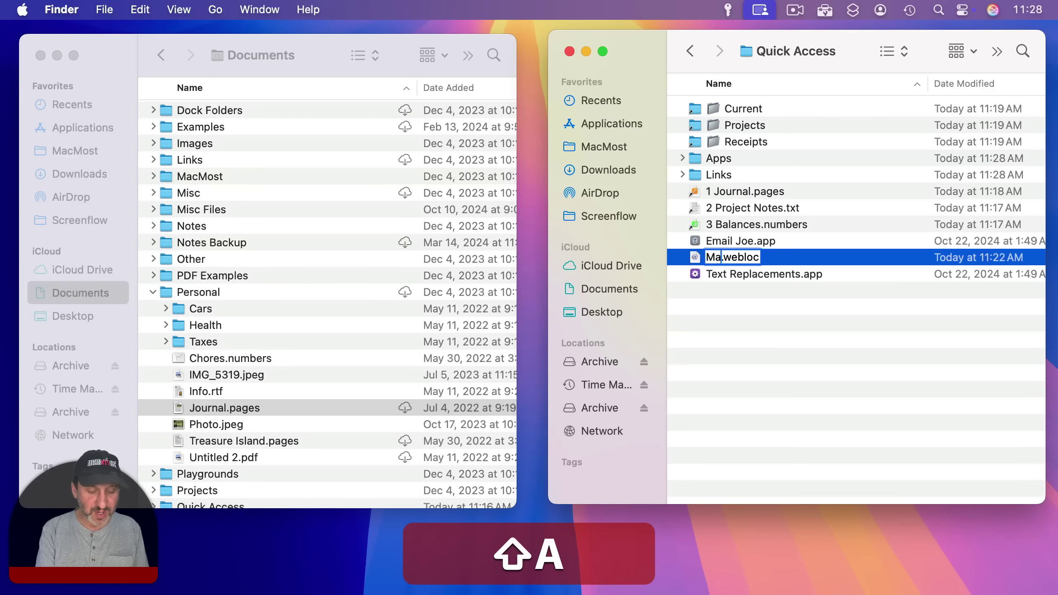
text(cMost)
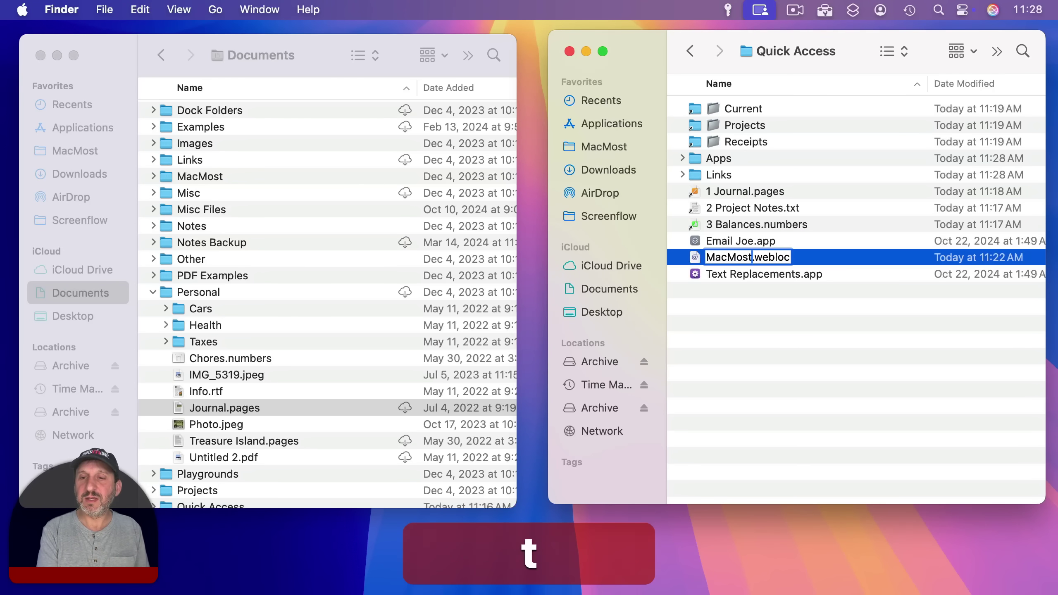
key(Return)
drag(733, 255, 717, 175)
- Check the Apps folder in the Quick Access stack, then place Heart Folder.png on the desktop
click(927, 576)
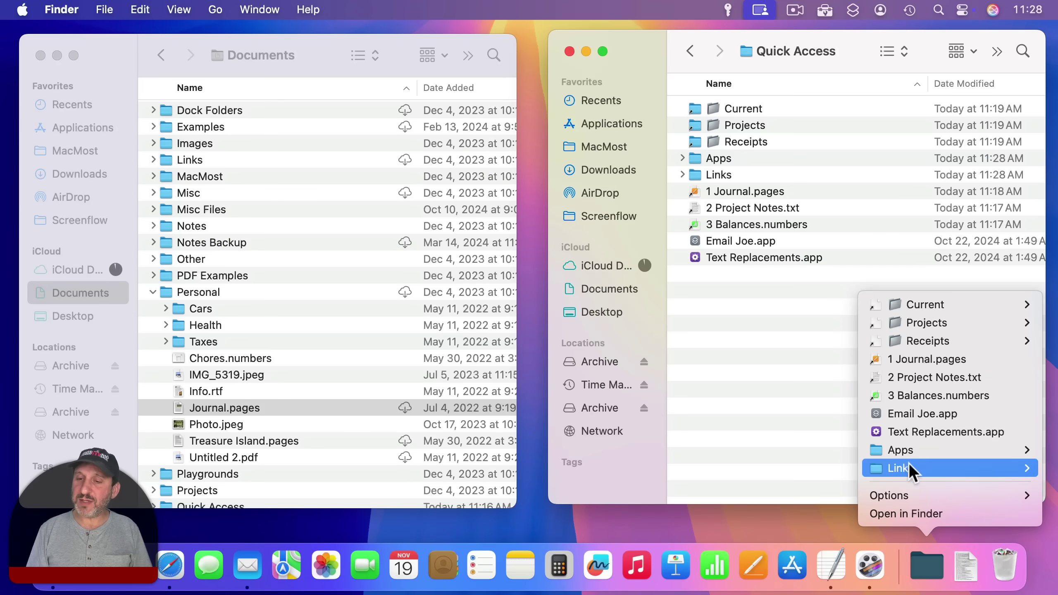
mouse_move(907, 450)
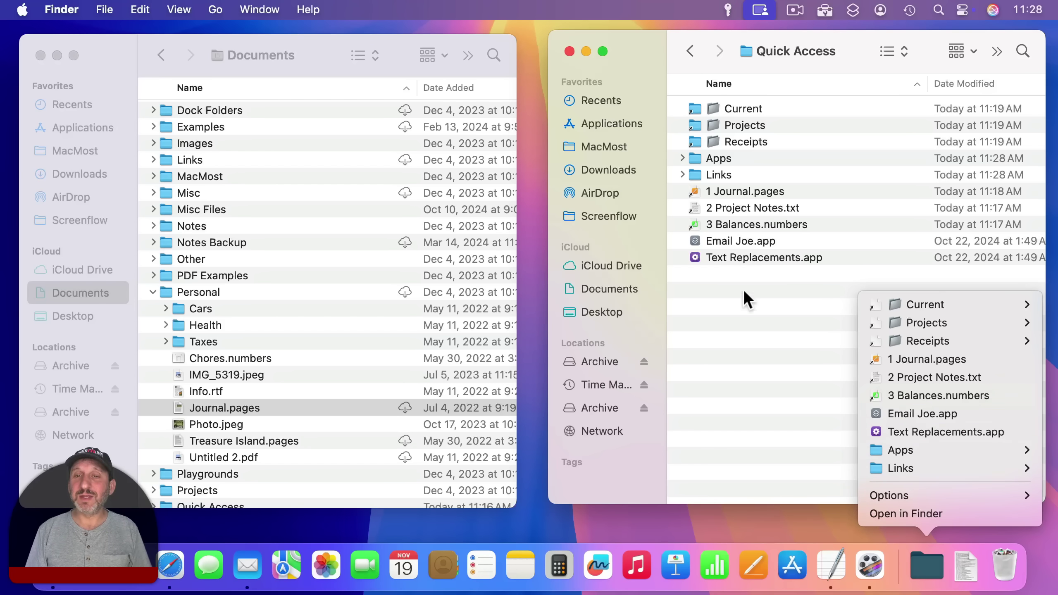
click(760, 328)
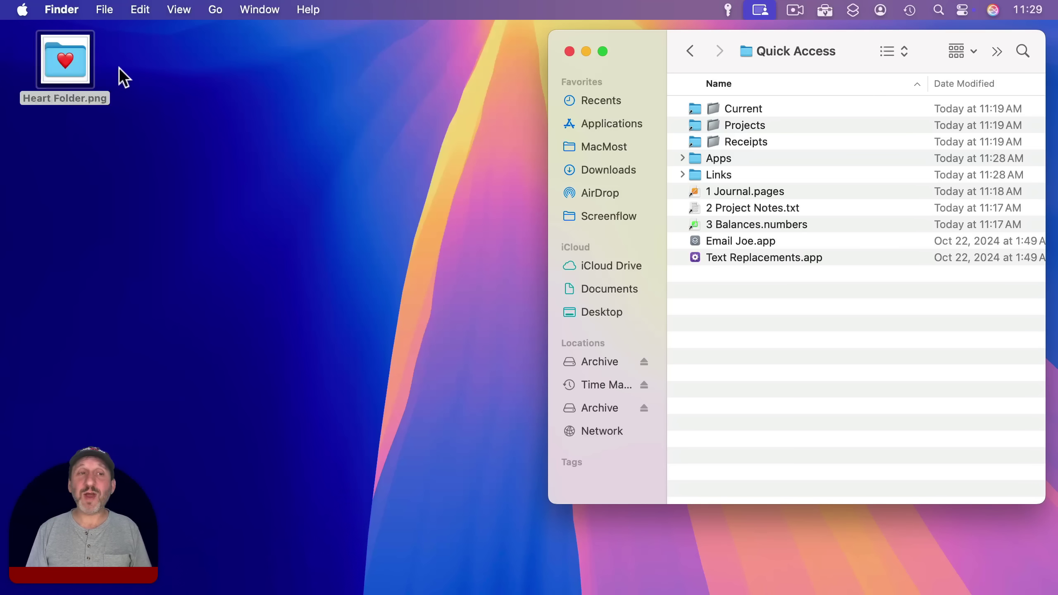
drag(118, 70, 58, 59)
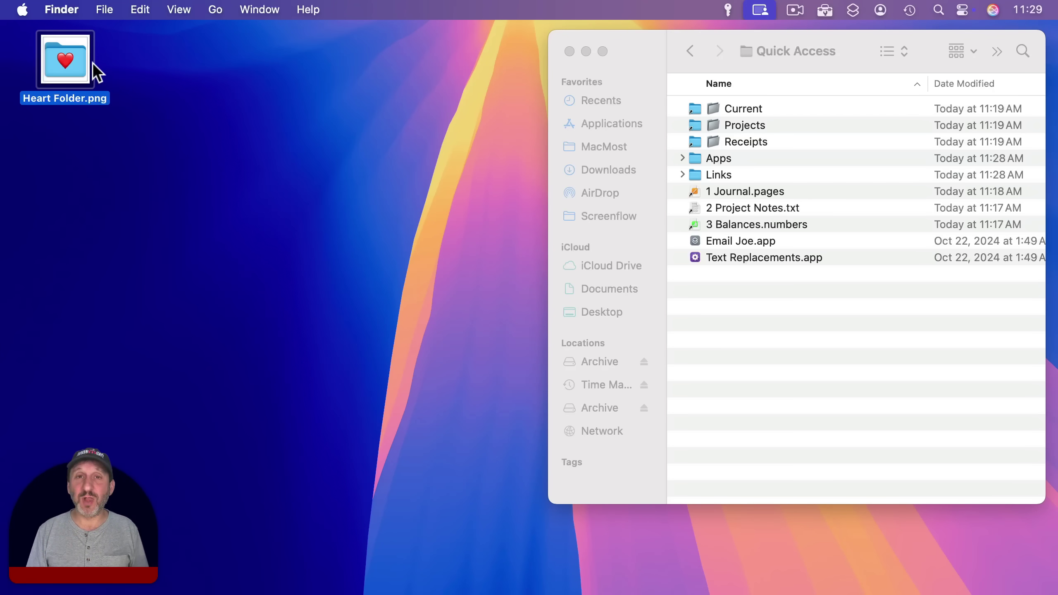
- Copy the entire Heart Folder.png image in Preview and close its window
double_click(68, 54)
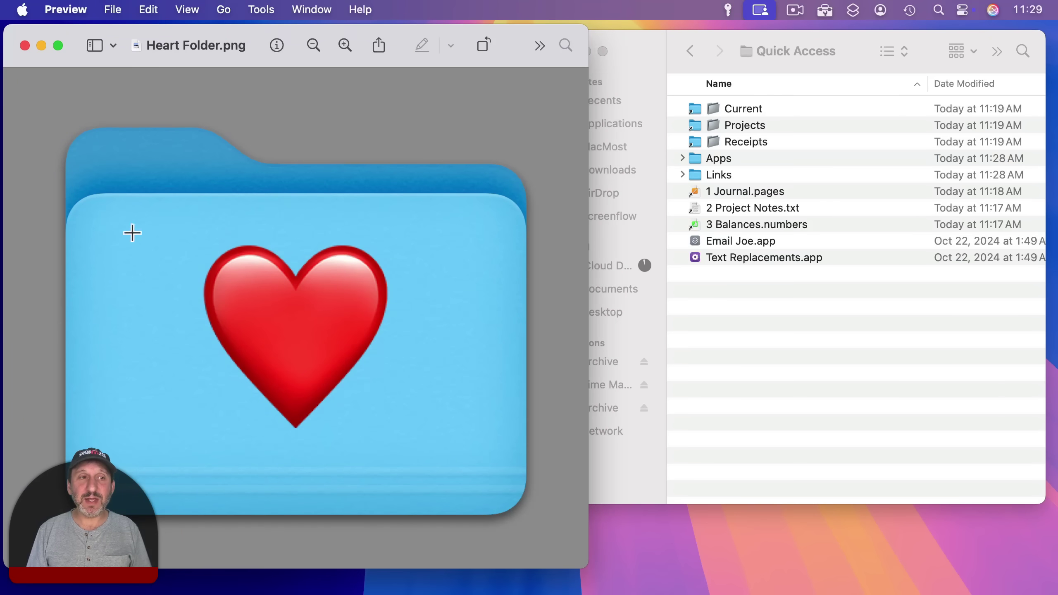
key(super+a)
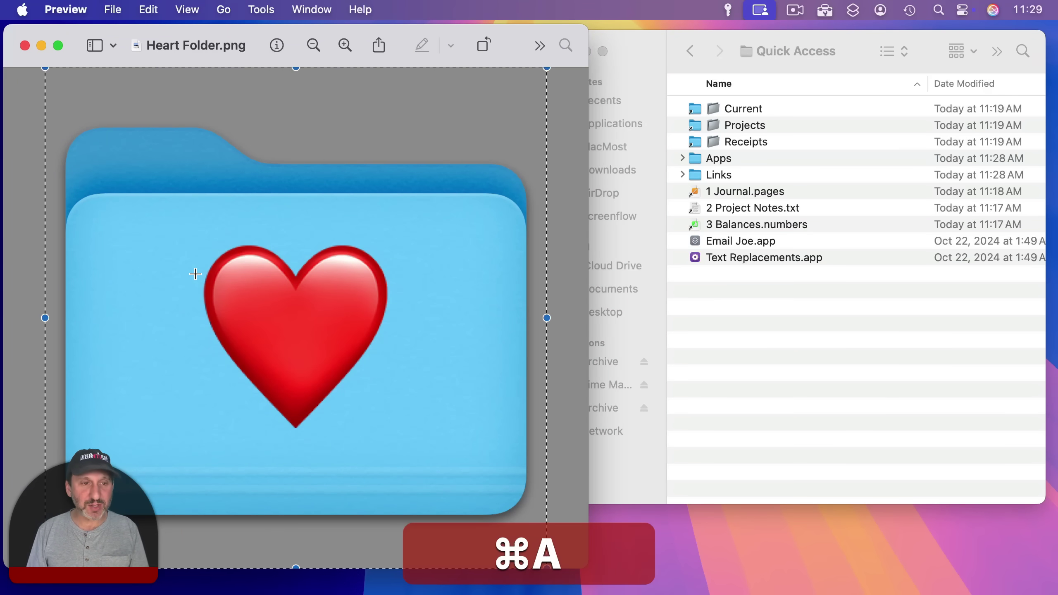
key(super+c)
key(super+w)
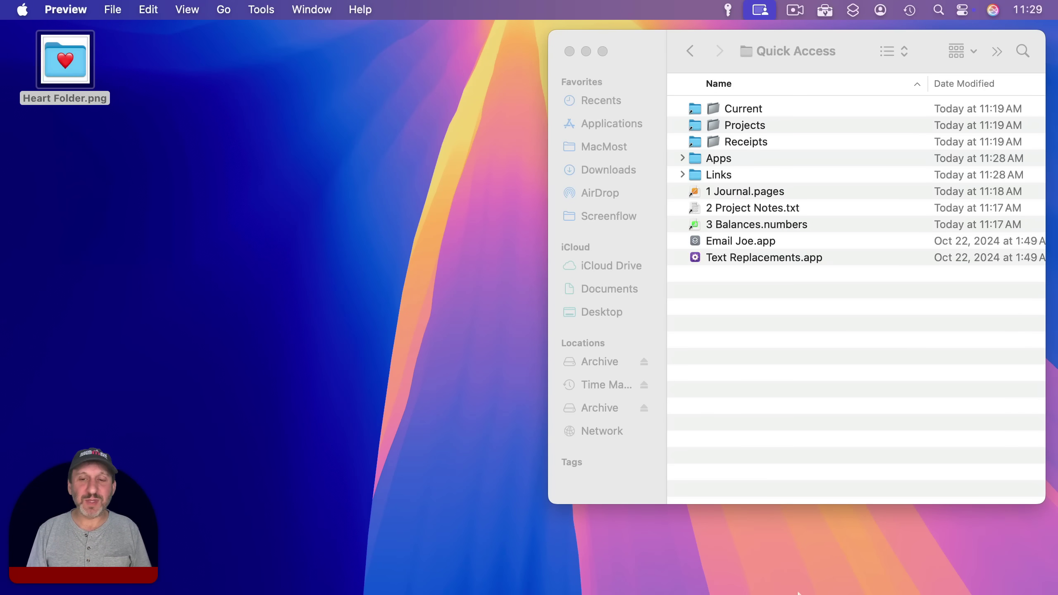
- Go to Documents and select the Quick Access folder
click(792, 57)
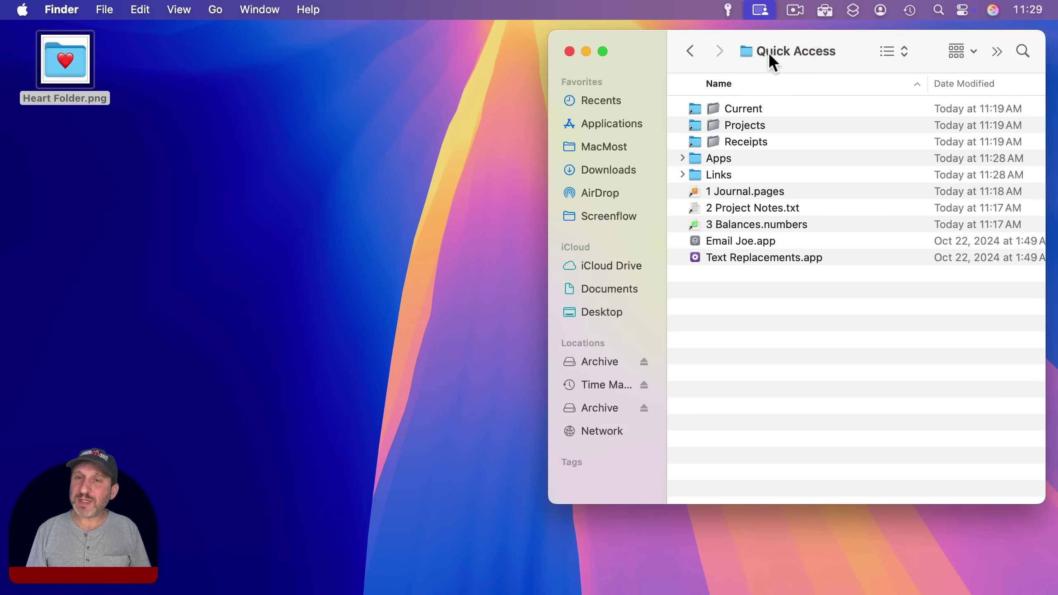
super+click(775, 51)
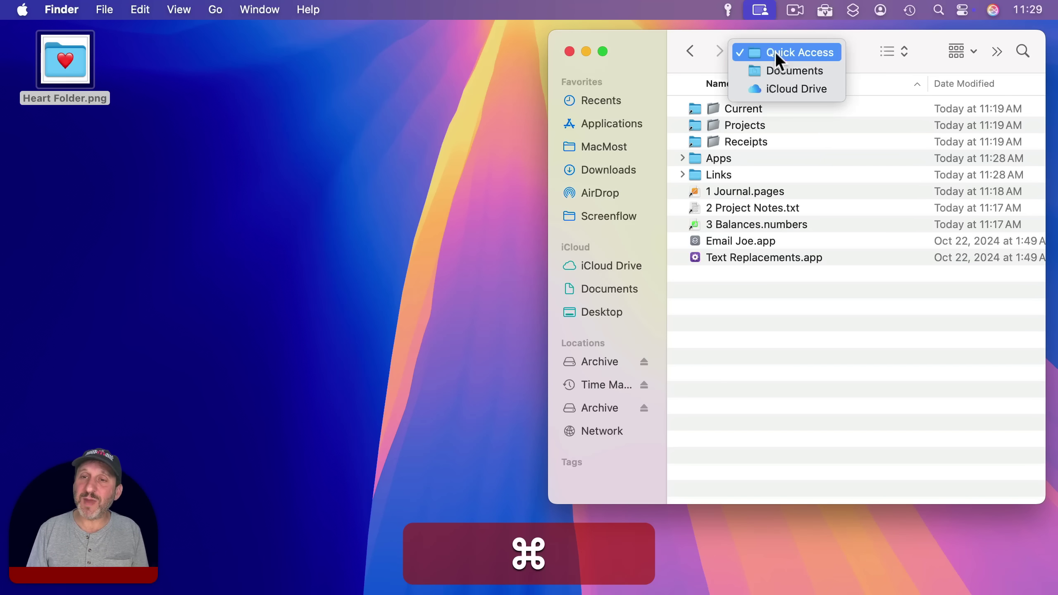
click(777, 67)
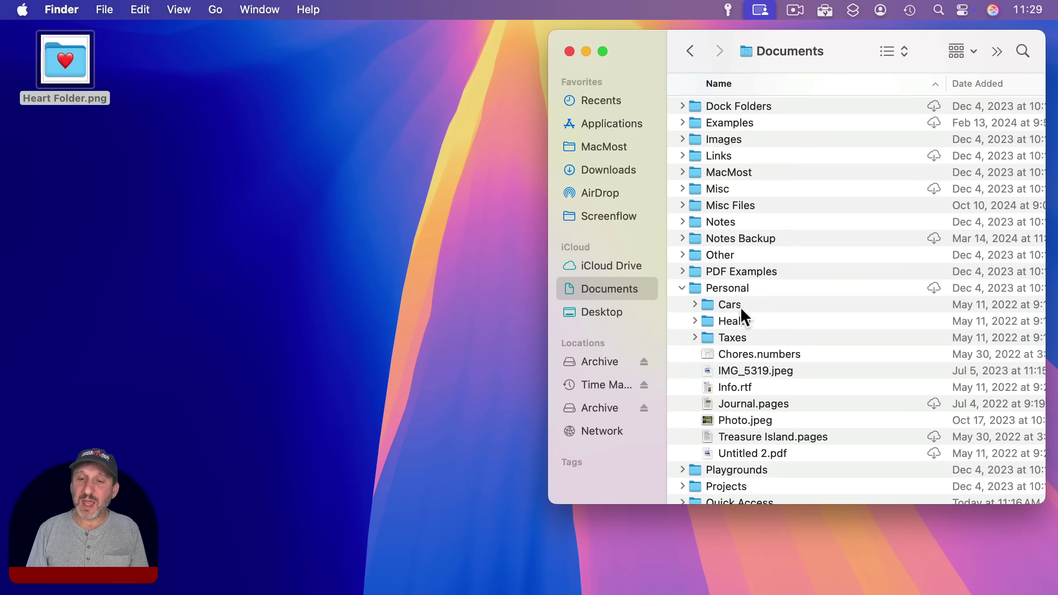
click(683, 288)
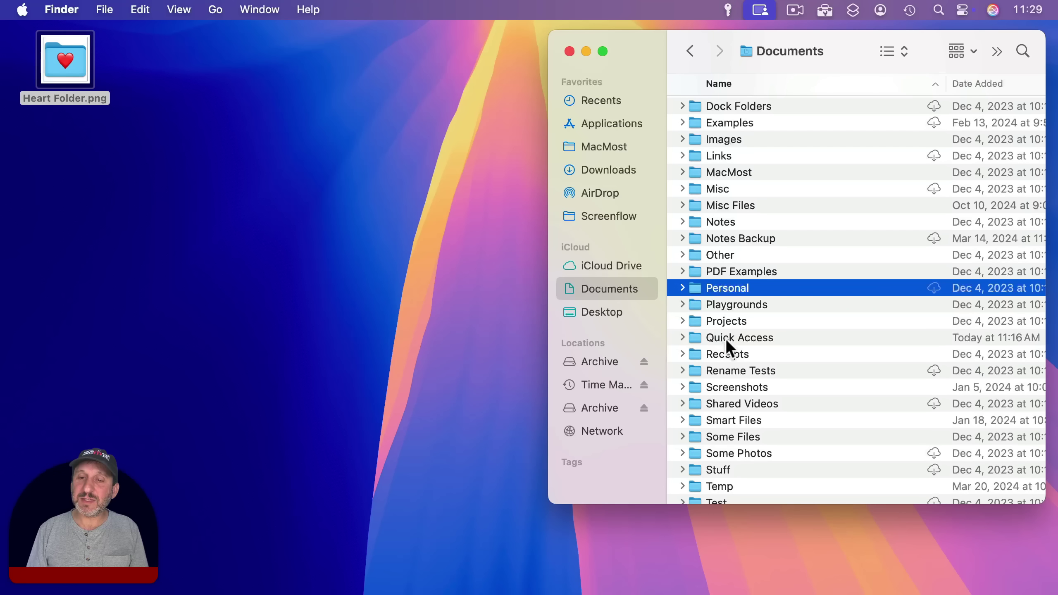
click(727, 339)
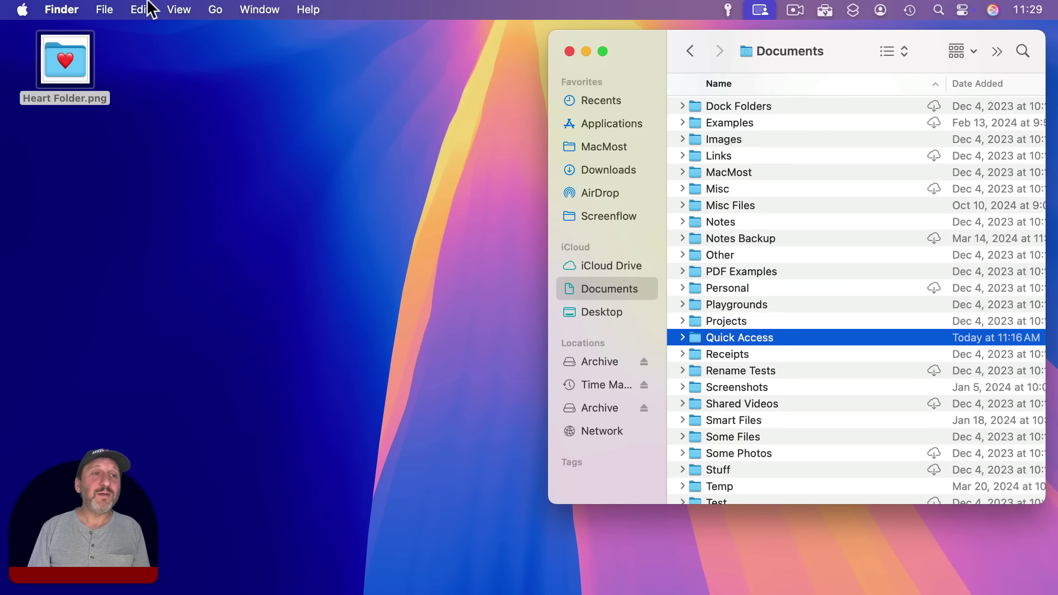
- Paste the heart image as the Quick Access folder's icon in its Info window
click(105, 9)
click(175, 189)
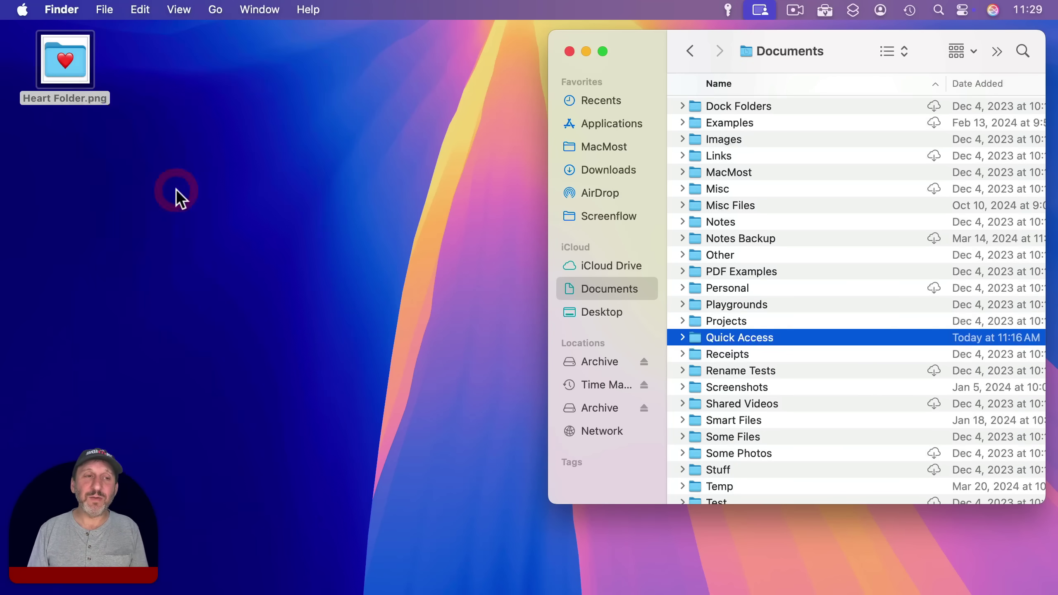
click(29, 78)
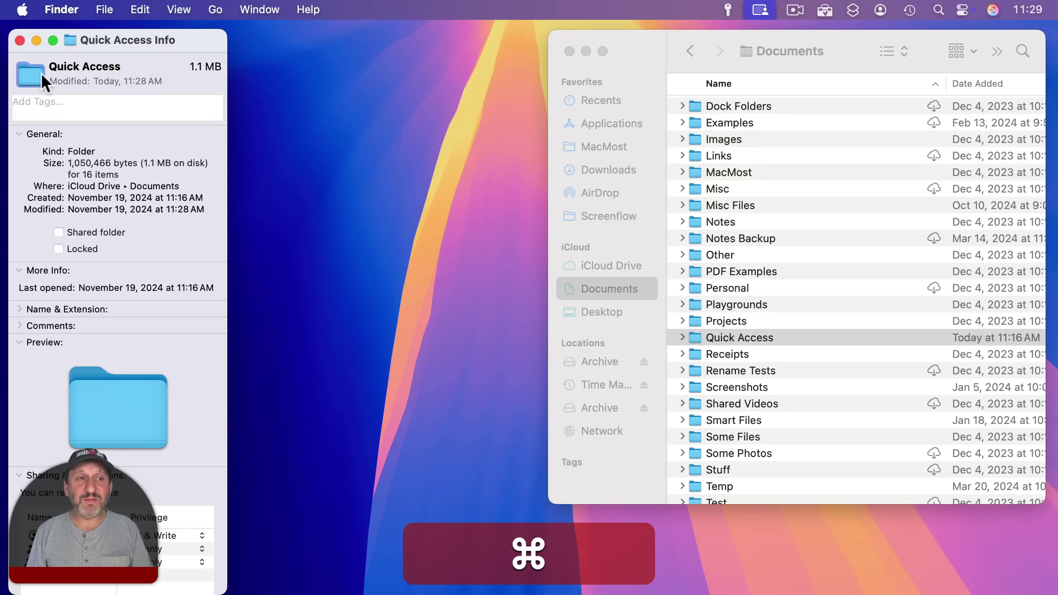
key(super+v)
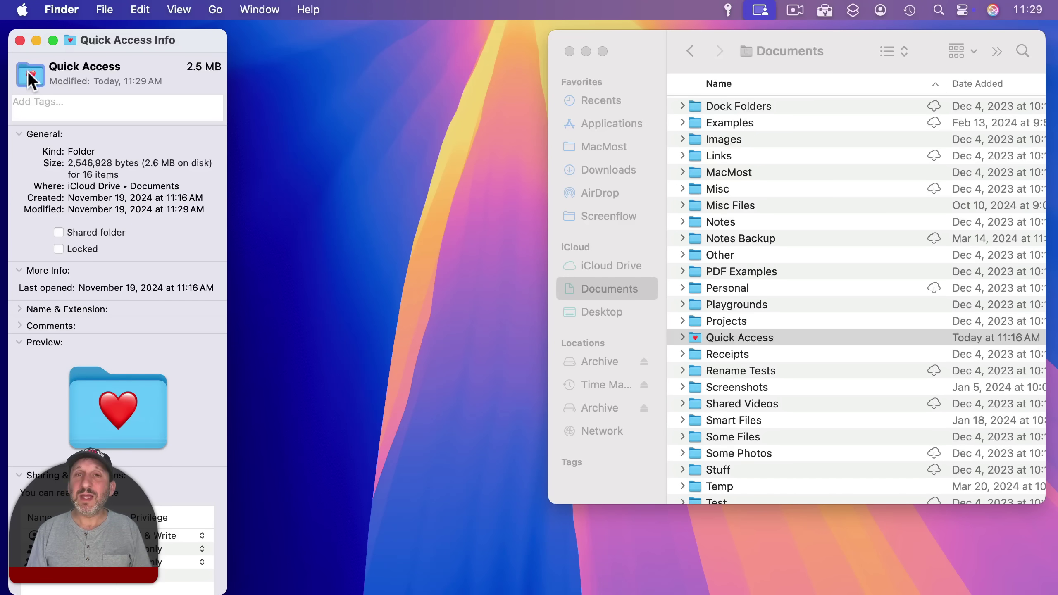
click(18, 41)
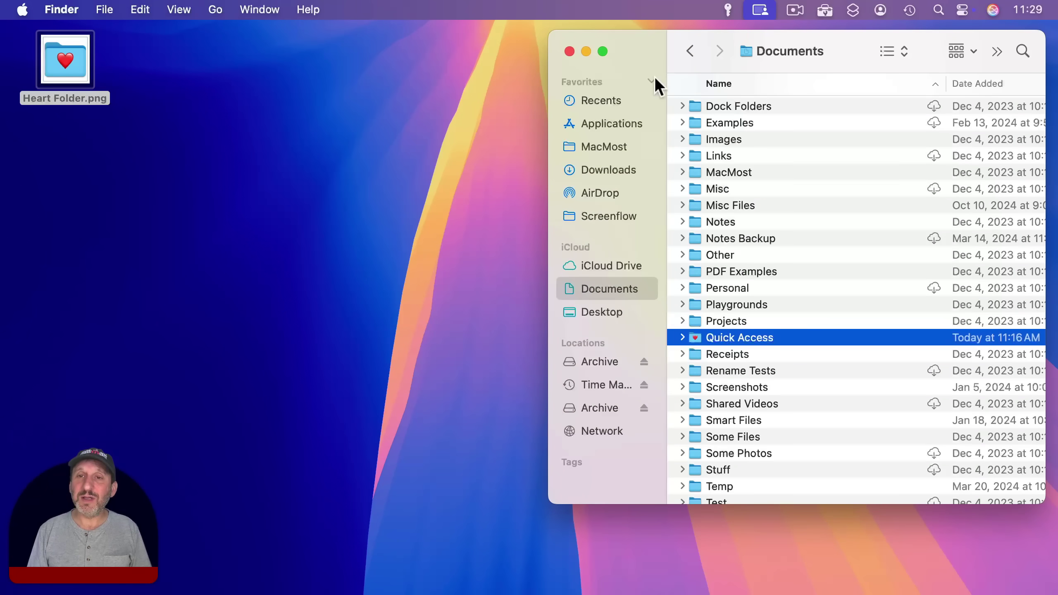
- Check the heart-icon Quick Access stack in the Dock
mouse_move(940, 580)
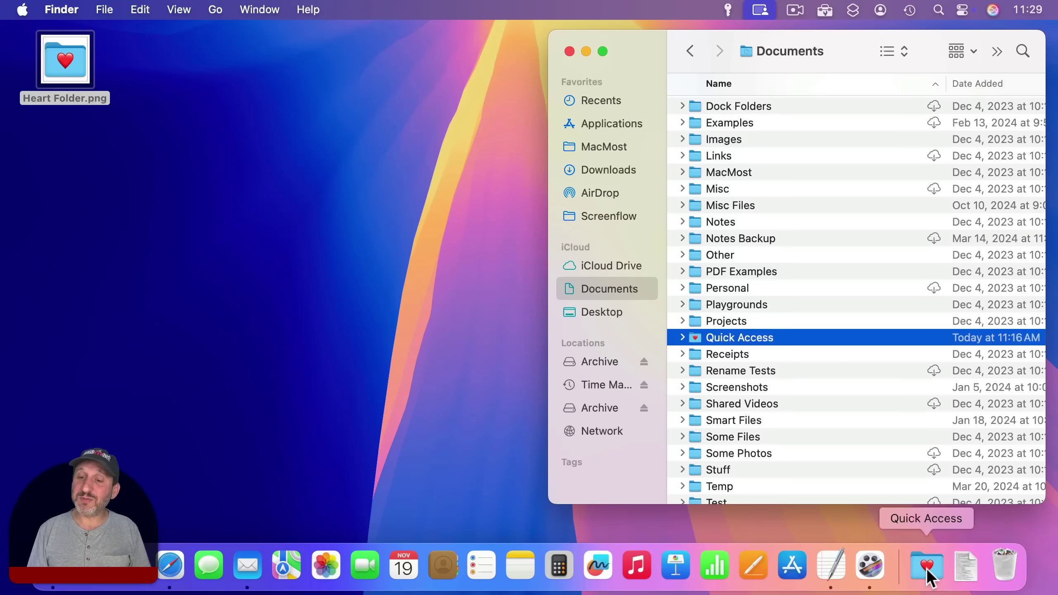
click(930, 579)
click(928, 576)
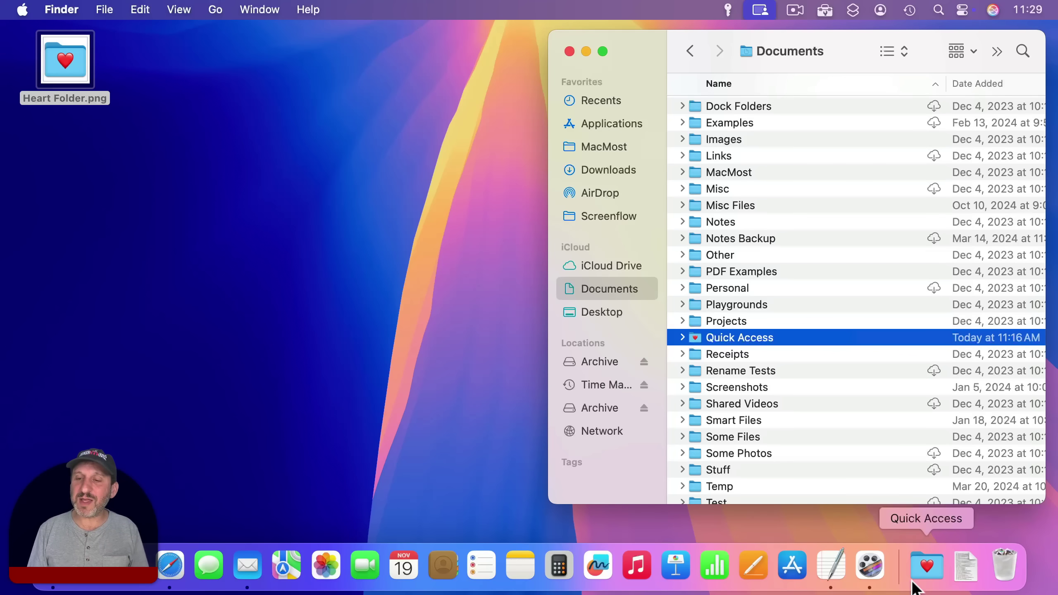
click(921, 572)
click(922, 572)
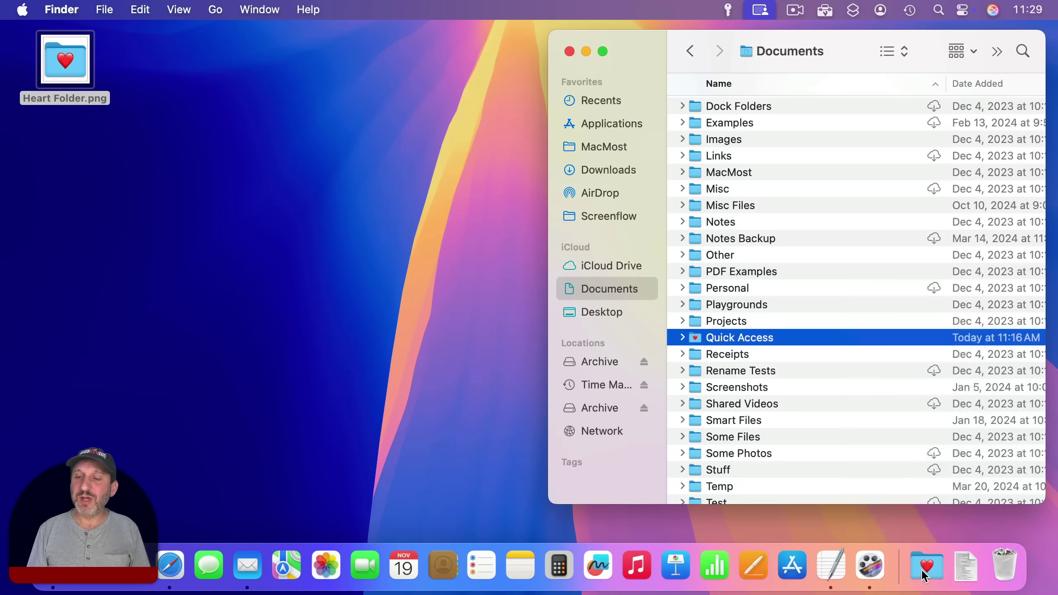
click(932, 570)
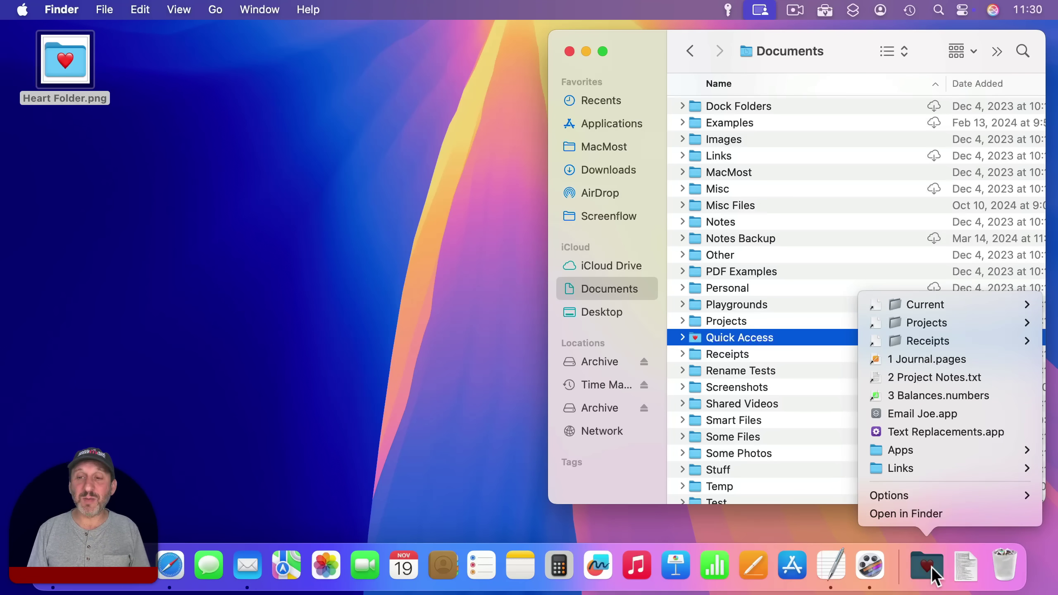
- Open Quick Access in Finder, then reopen its Dock stack showing the Apps and Links subfolders
mouse_move(913, 451)
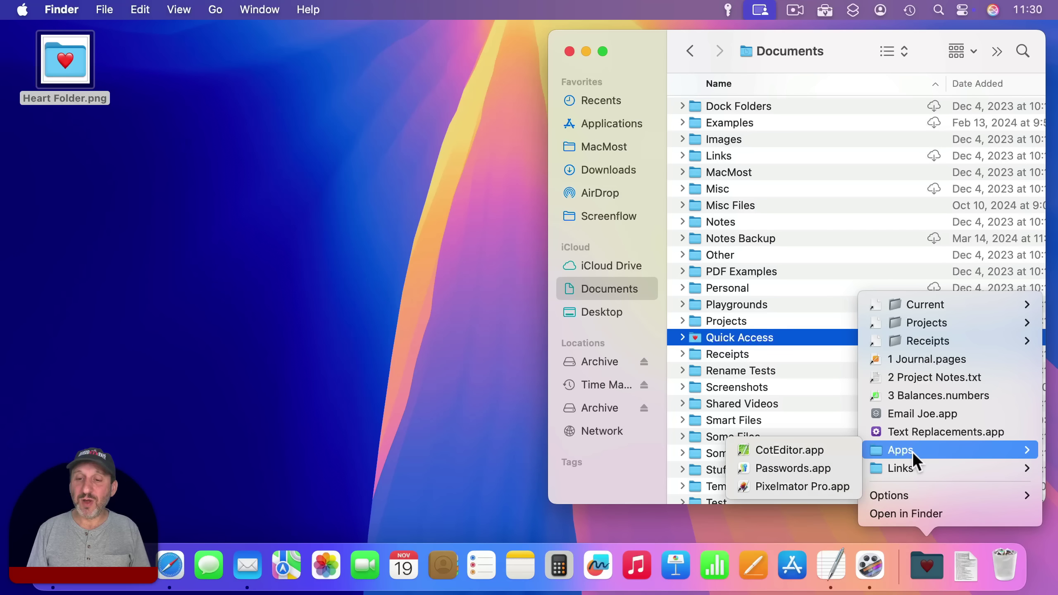
click(830, 61)
double_click(719, 337)
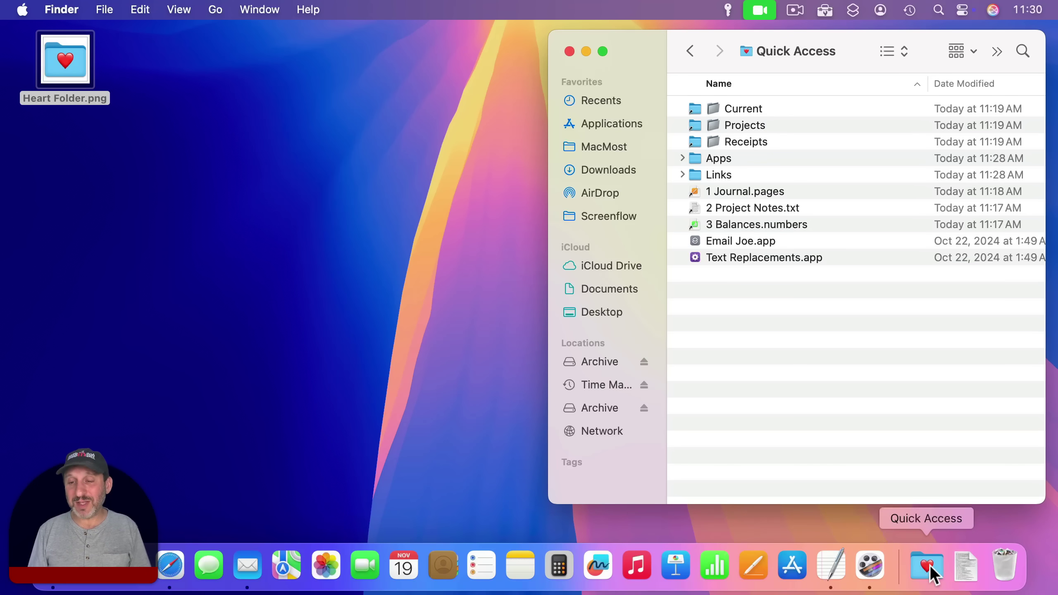
click(931, 576)
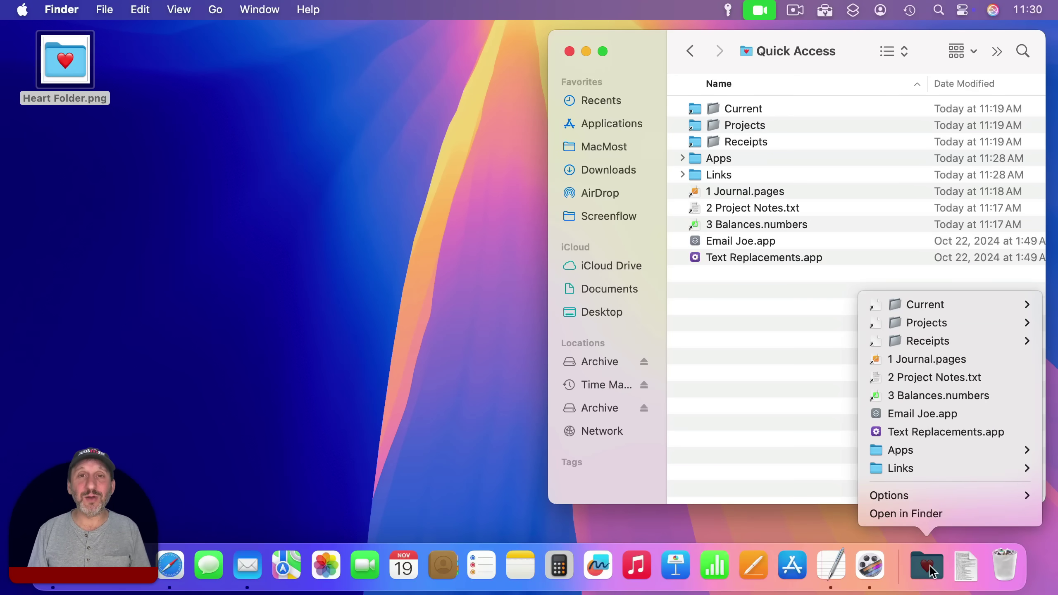